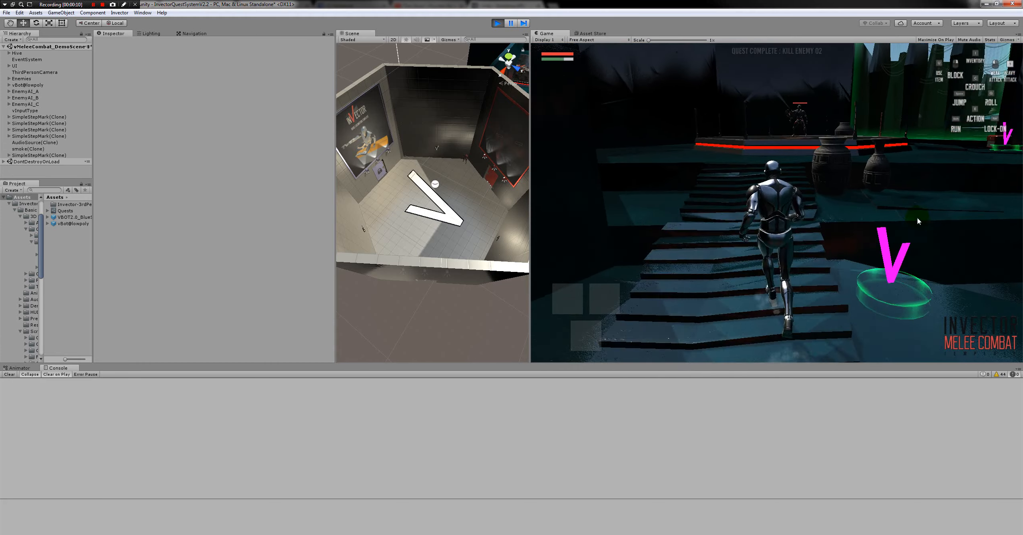
Run the character up the stairs into the arena and attack the enemy standing there.
key(w)
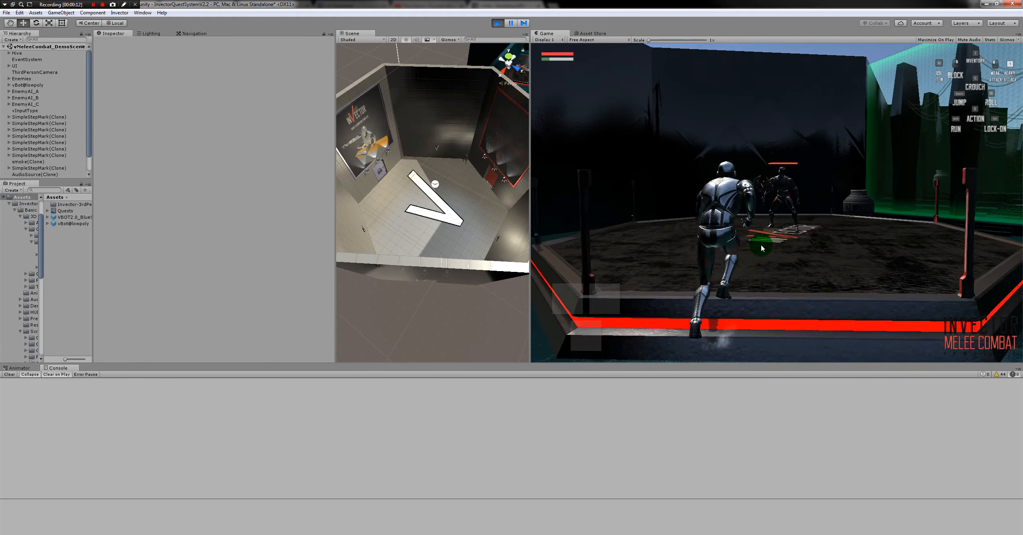
click(776, 248)
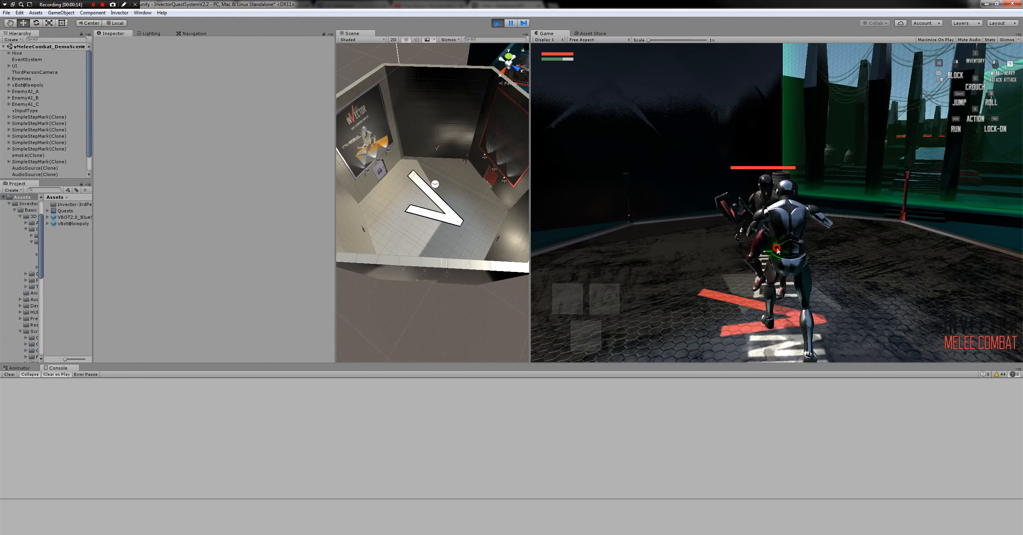
click(825, 242)
Run down to the red chest beside the green ring marker, open it, and briefly check the inventory.
key(w)
key(w)
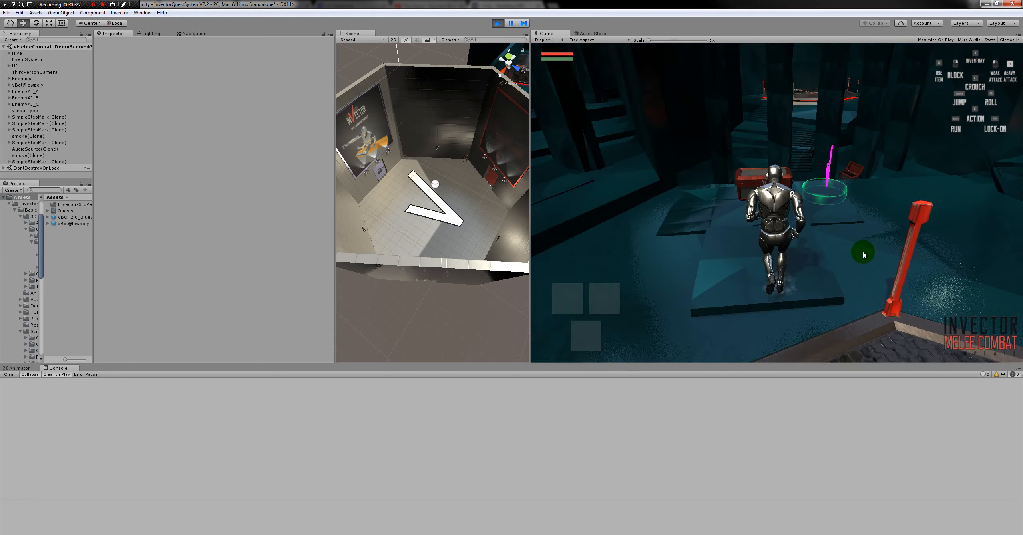
key(e)
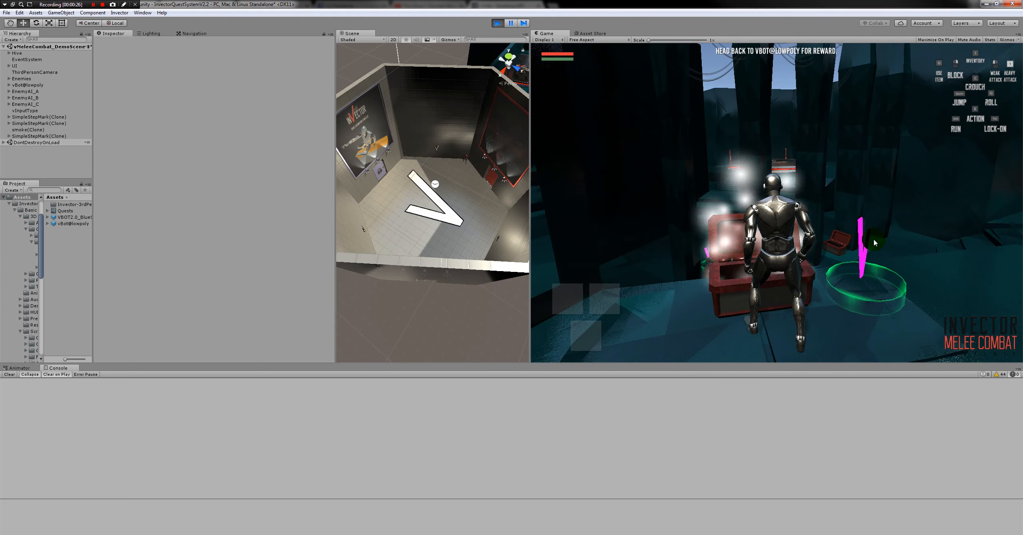
key(i)
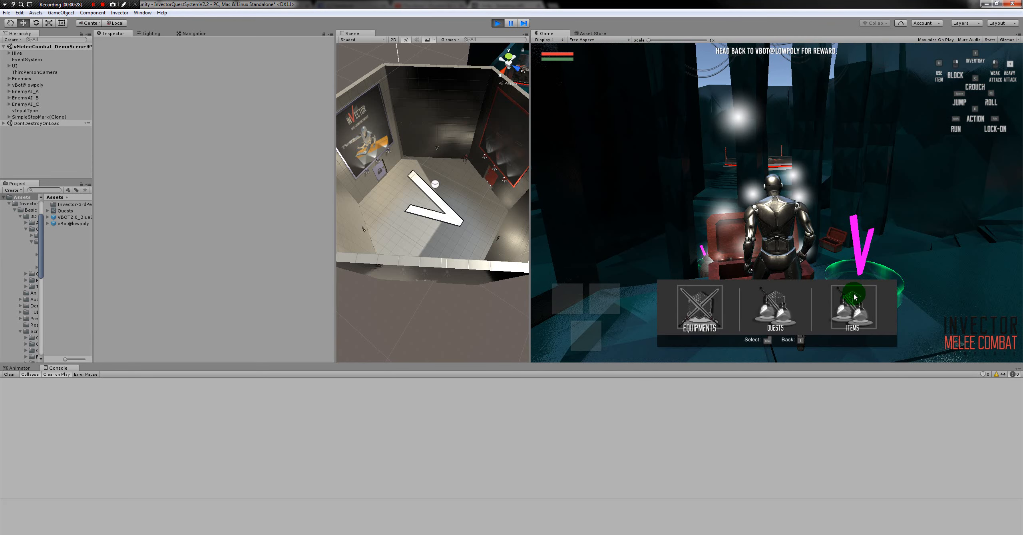
key(i)
Return to the red quest giver in the starting room and interact with it to turn in the quest.
key(w)
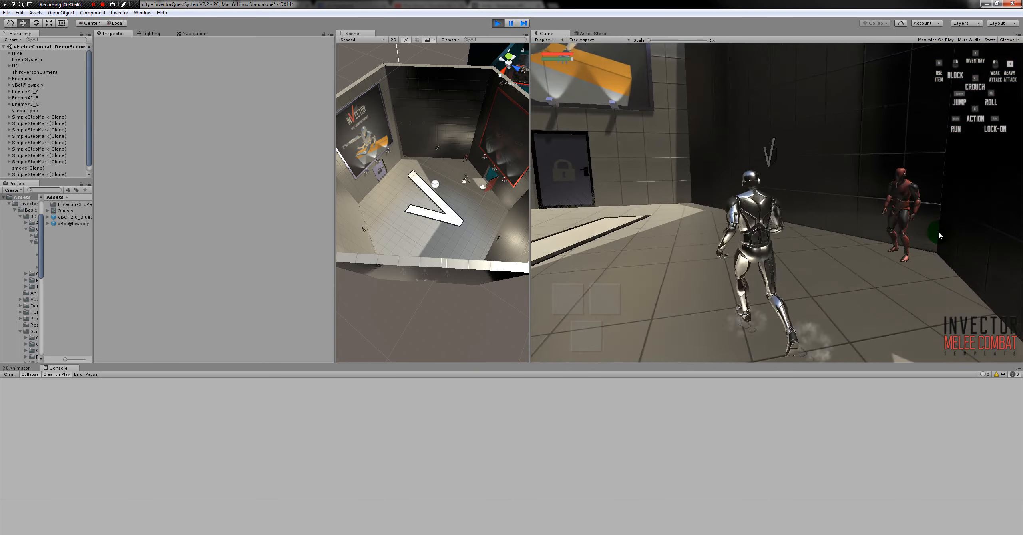
key(i)
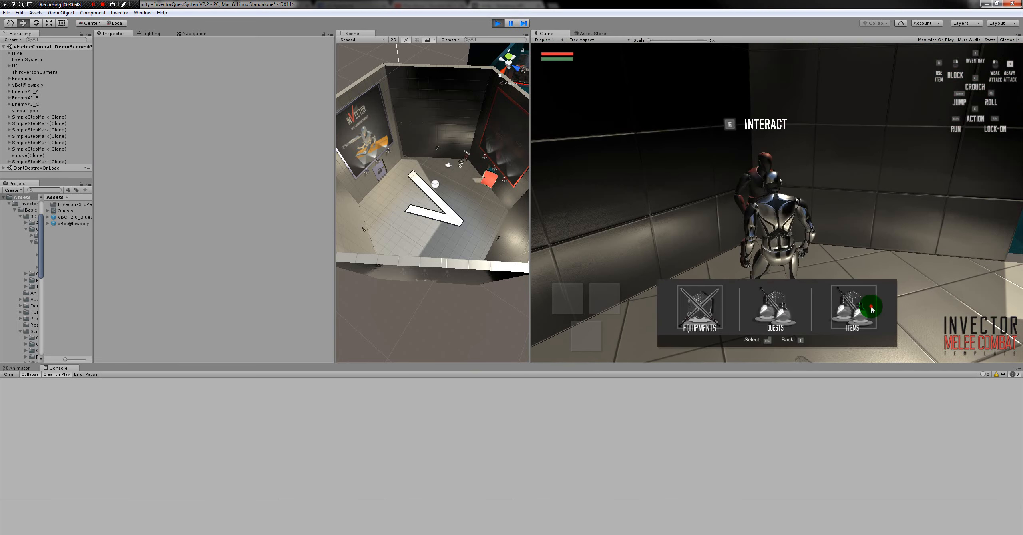
click(871, 305)
key(Escape)
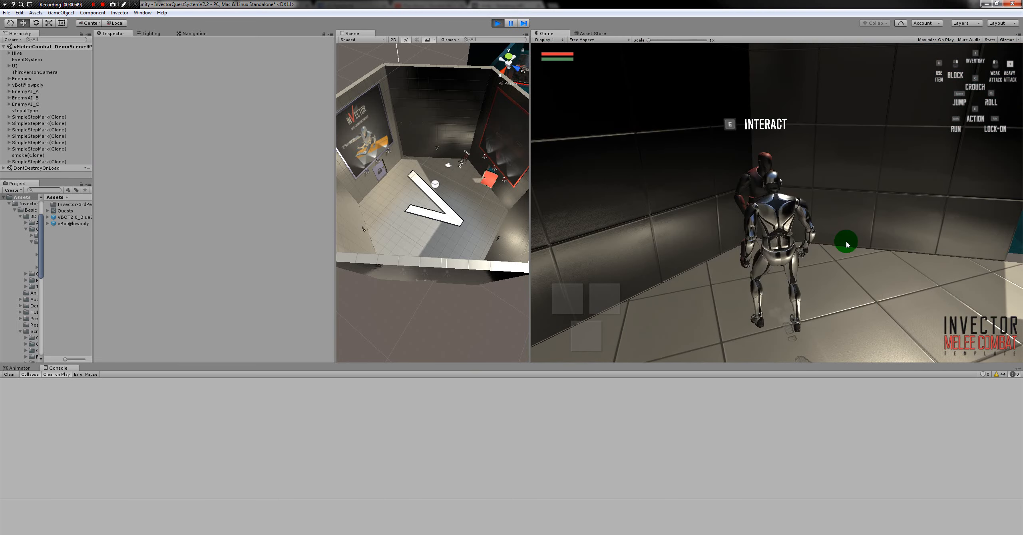
key(e)
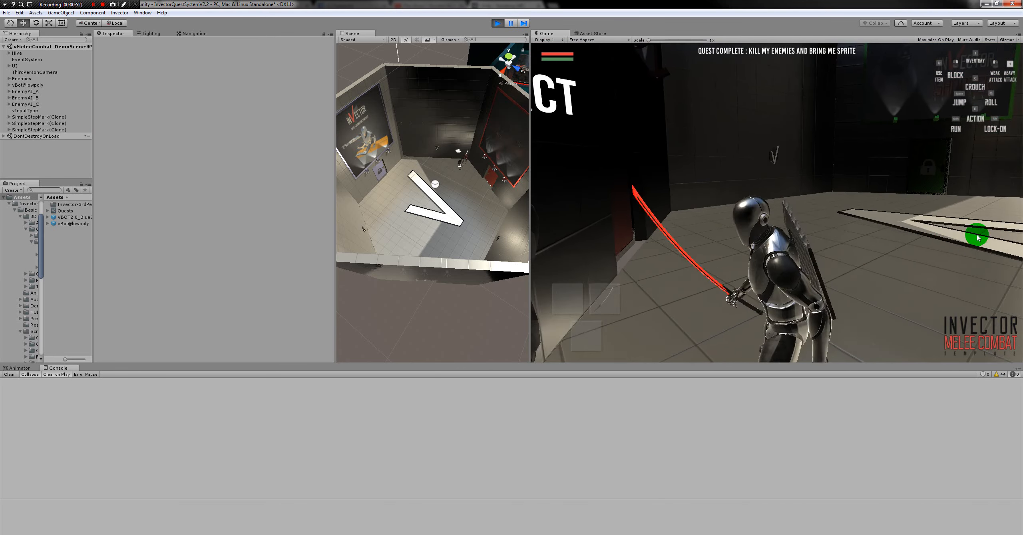
Open the inventory's item list and inspect the descriptions of the shield, the green Sprite potion and the katana.
key(w)
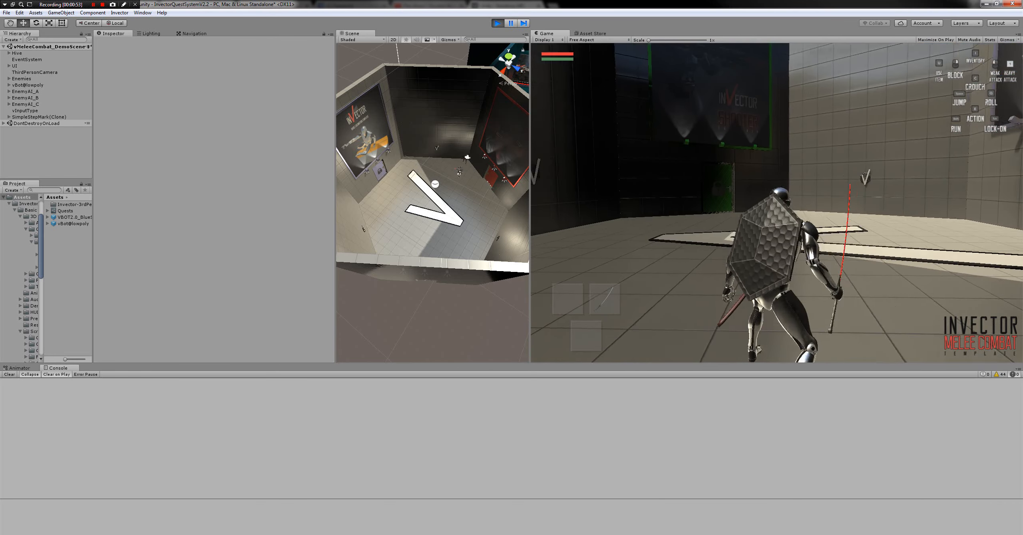
key(i)
click(864, 306)
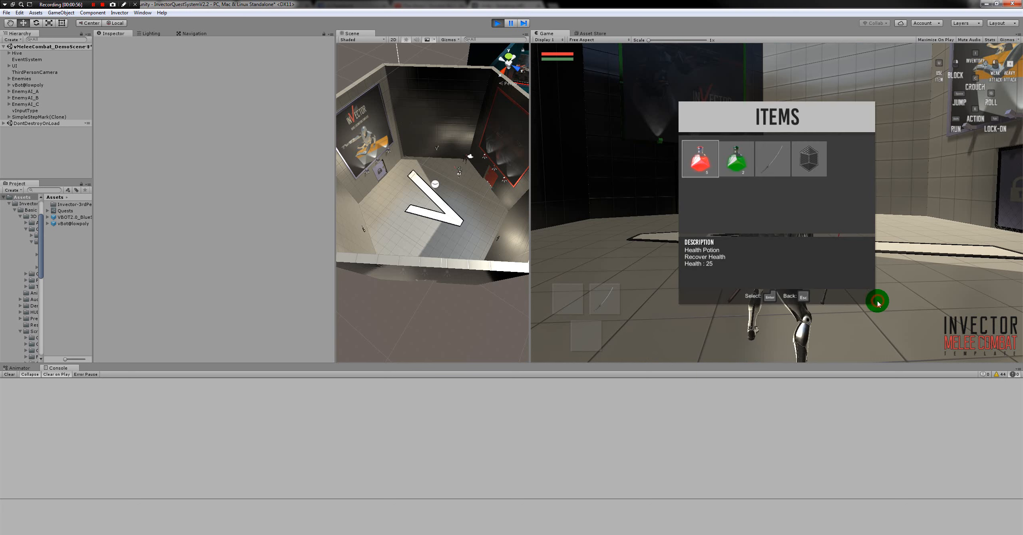
click(814, 173)
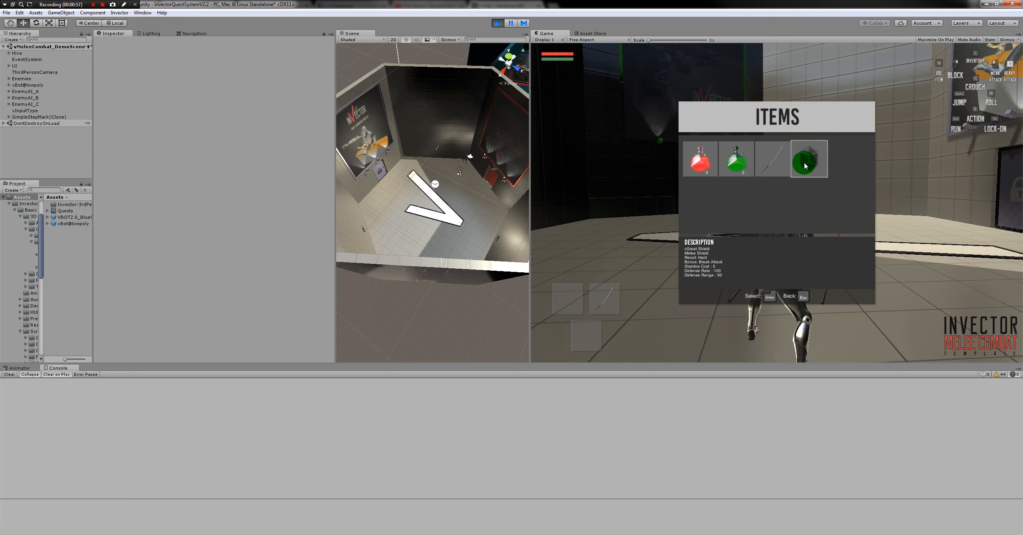
mouse_move(810, 162)
mouse_down()
mouse_move(800, 173)
mouse_move(777, 165)
mouse_move(772, 206)
mouse_move(821, 183)
mouse_move(817, 162)
mouse_up()
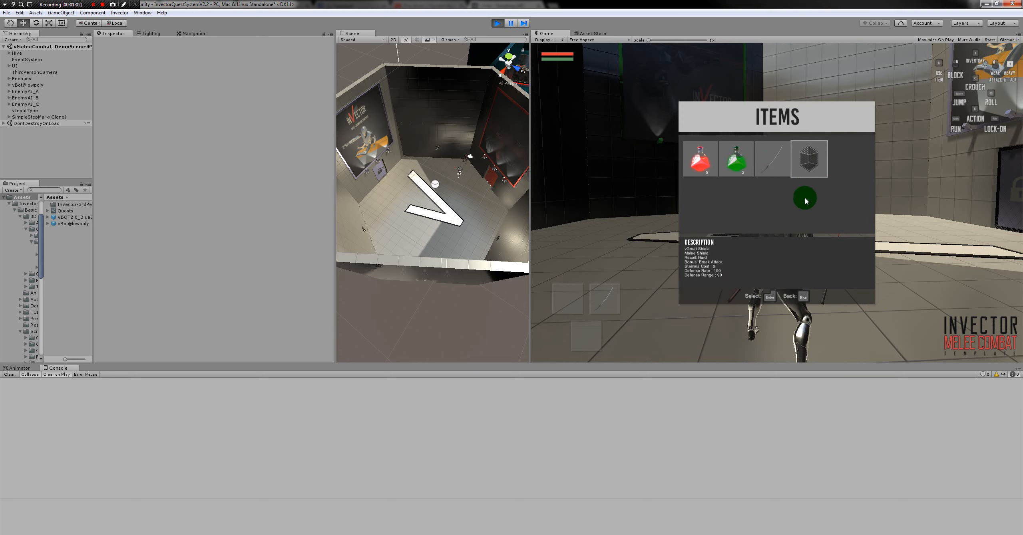
click(739, 158)
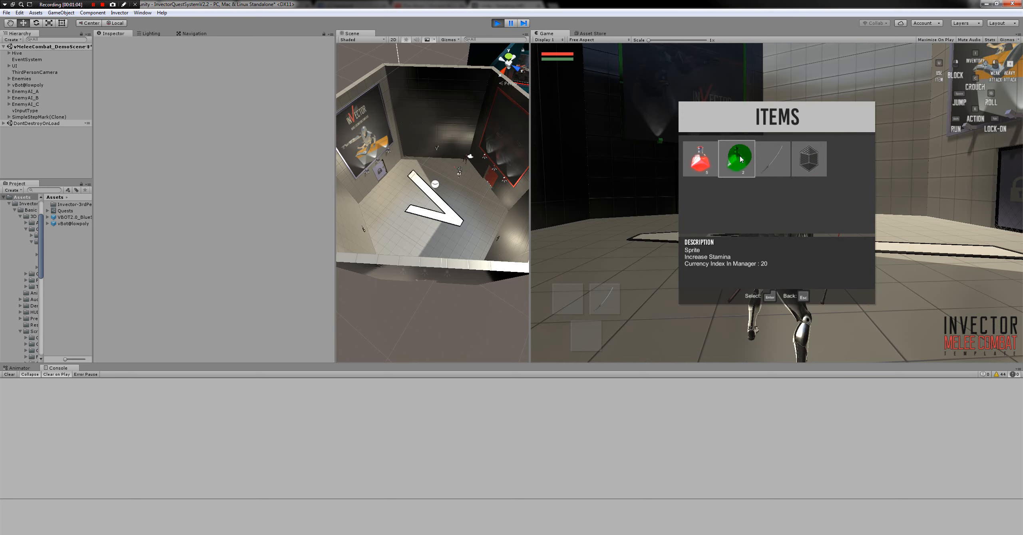
click(765, 156)
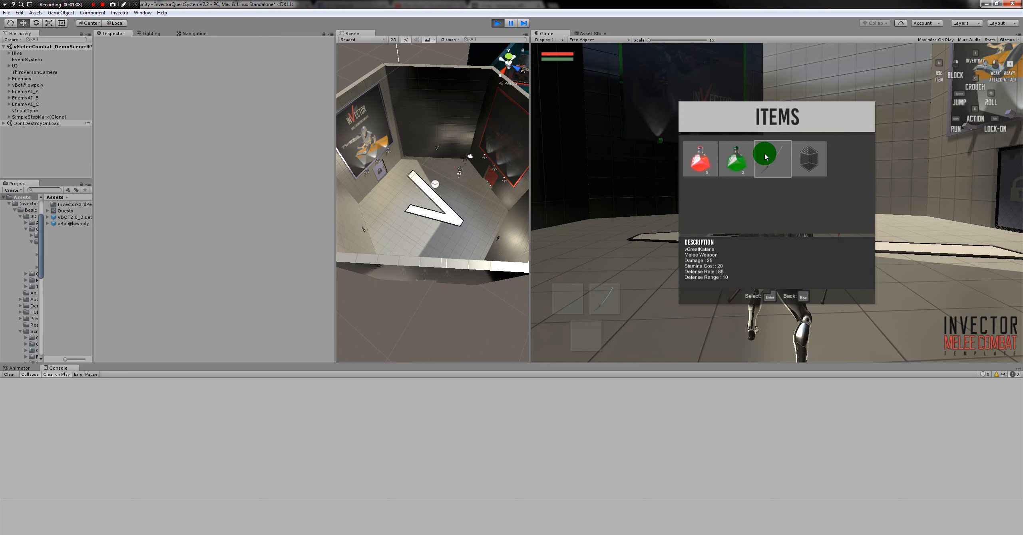
click(748, 158)
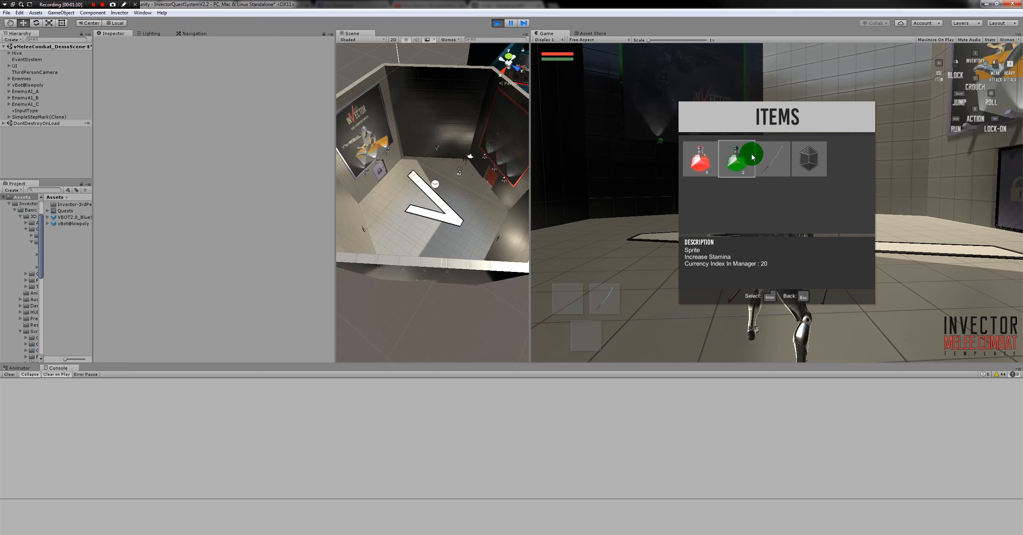
click(758, 149)
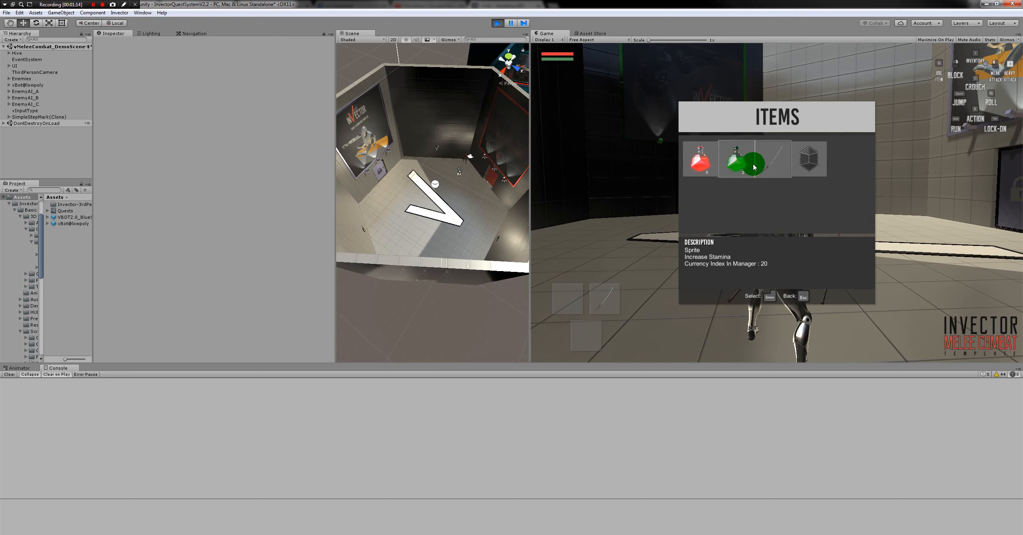
key(Escape)
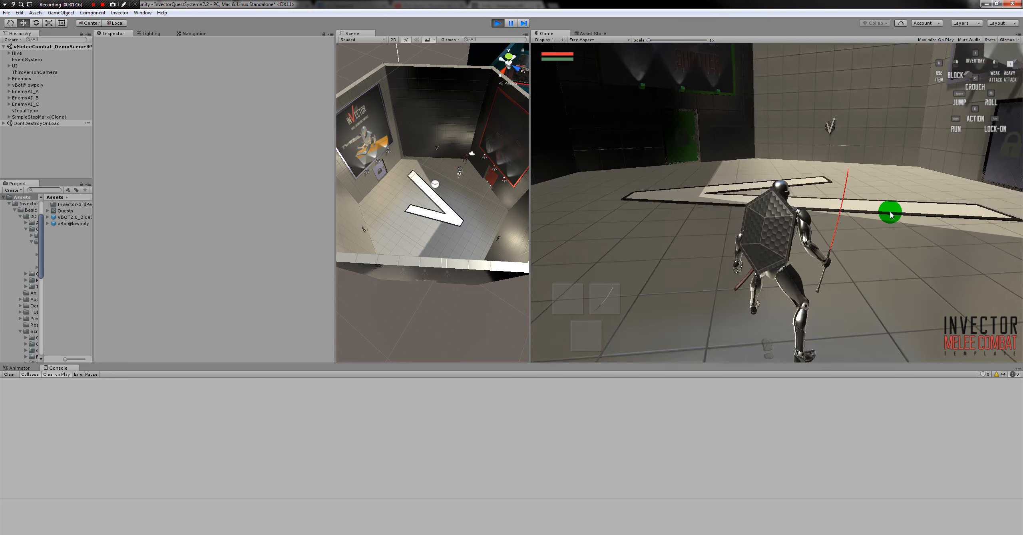
Run the character around the room with the new sword and shield, and stop play mode.
key(w)
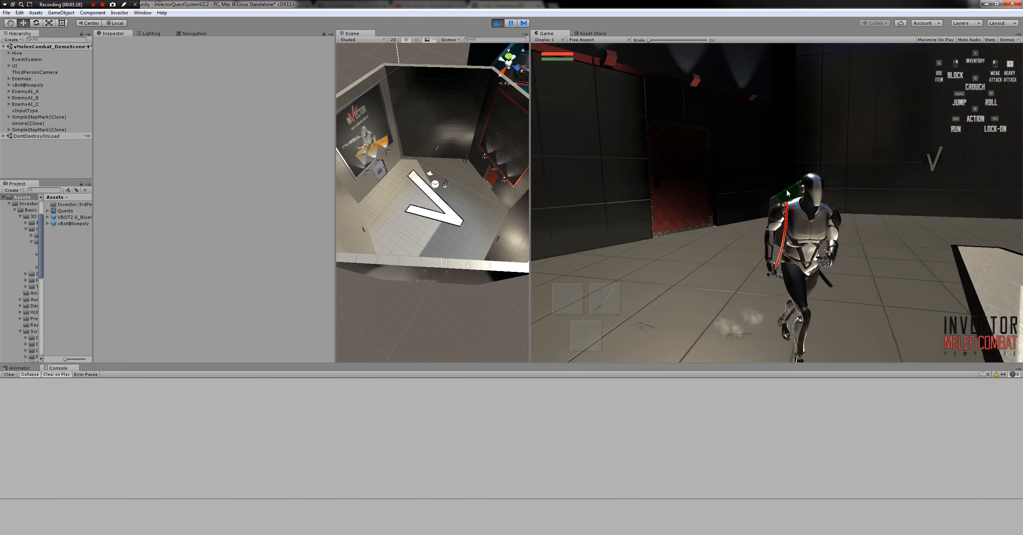
key(w)
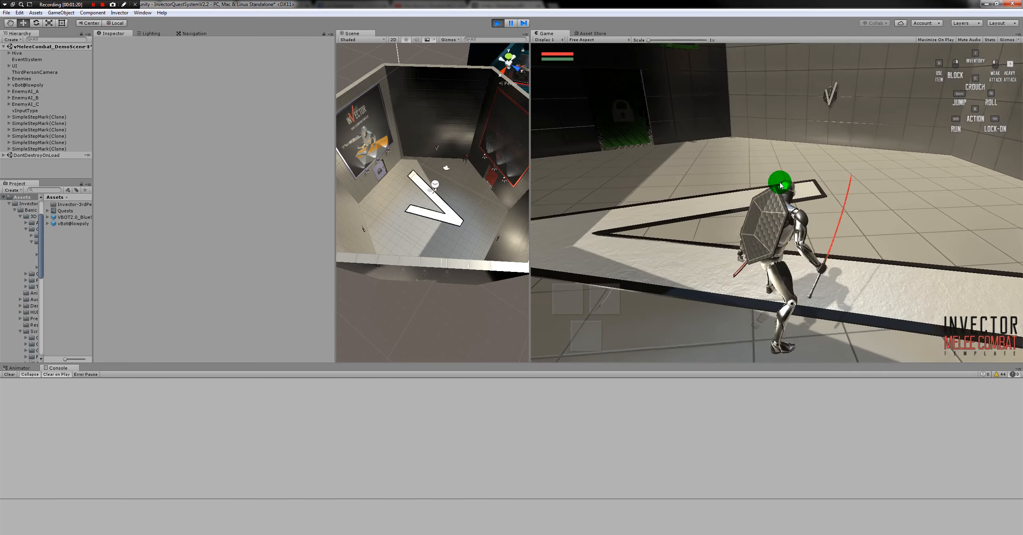
key(w)
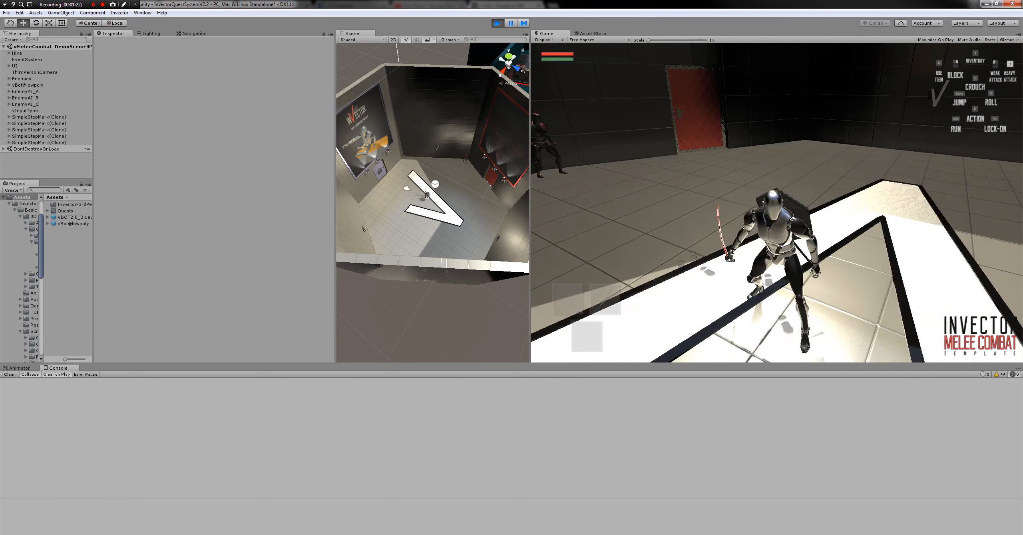
key(w)
key(Escape)
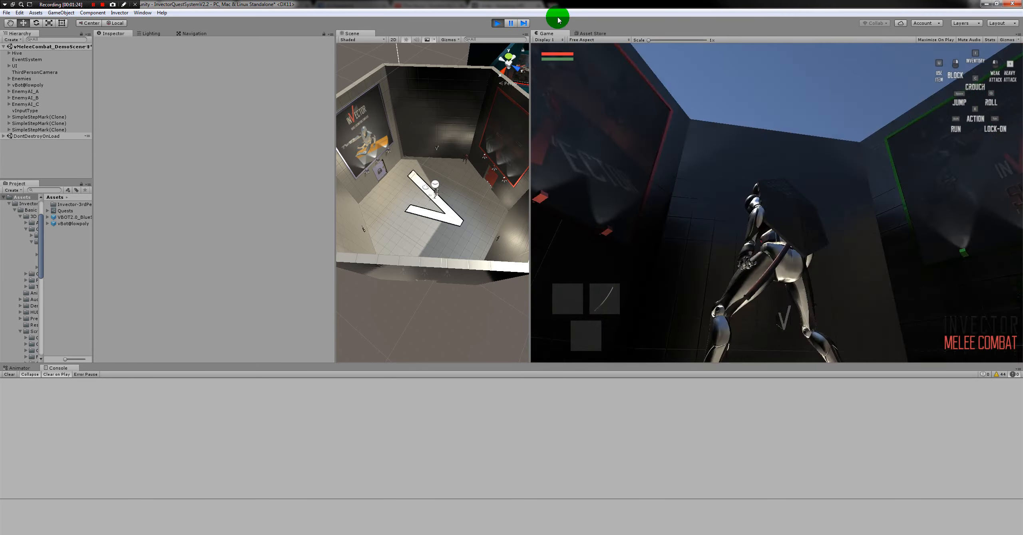
click(498, 23)
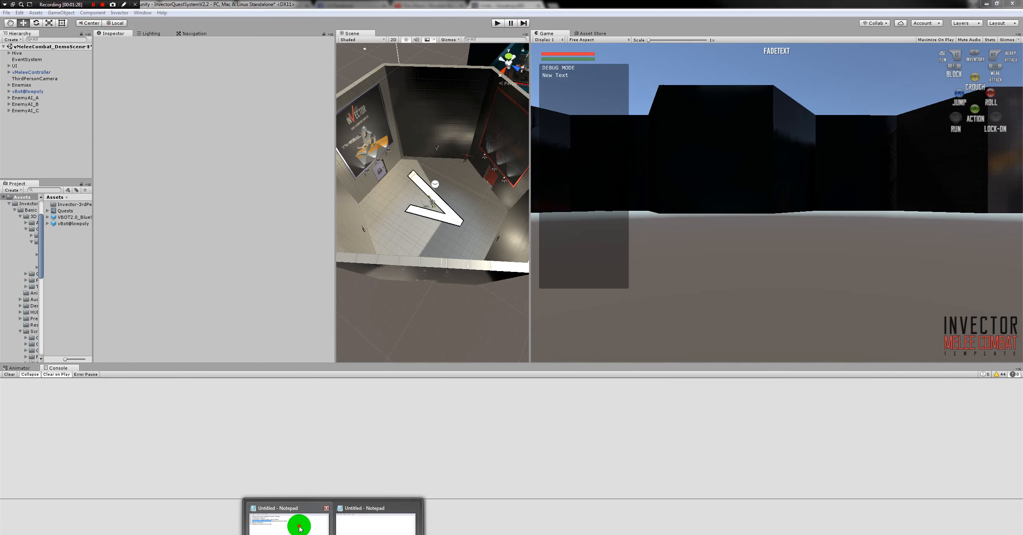
Switch to the Notepad outline and highlight the topic on creating currencies and vendors.
click(296, 524)
click(670, 423)
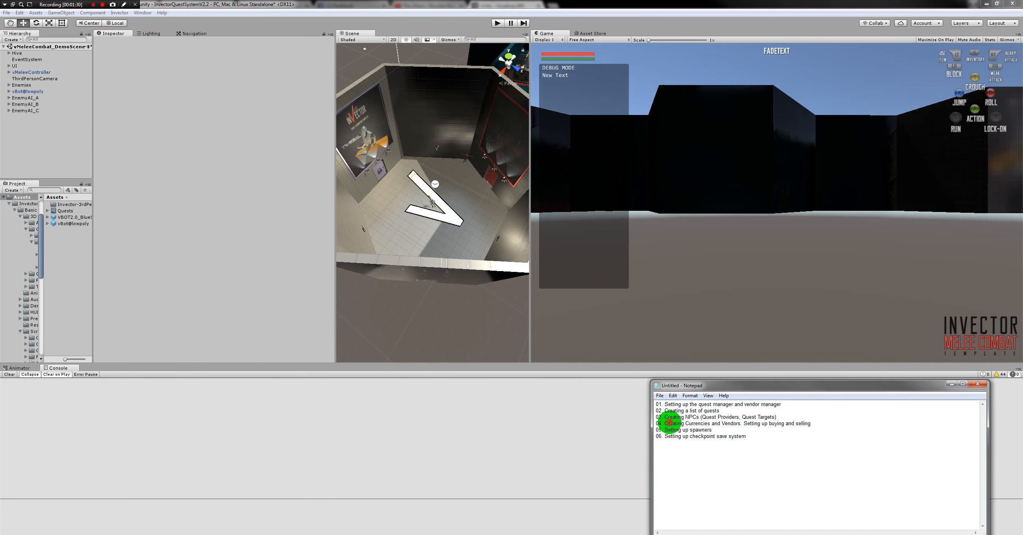
drag(671, 423, 709, 424)
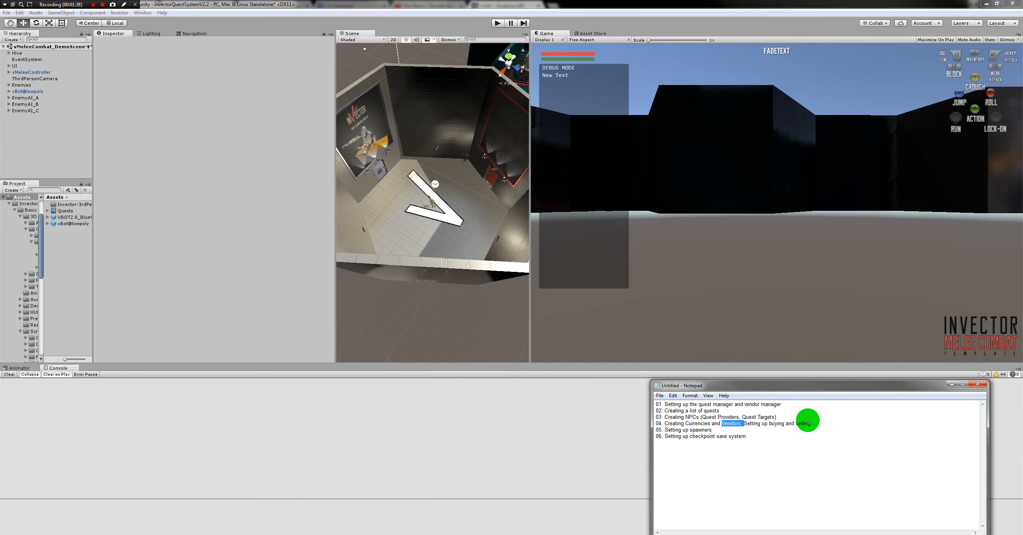
Create an empty game object at the scene's root level and name it CurrencyManager.
right_click(37, 133)
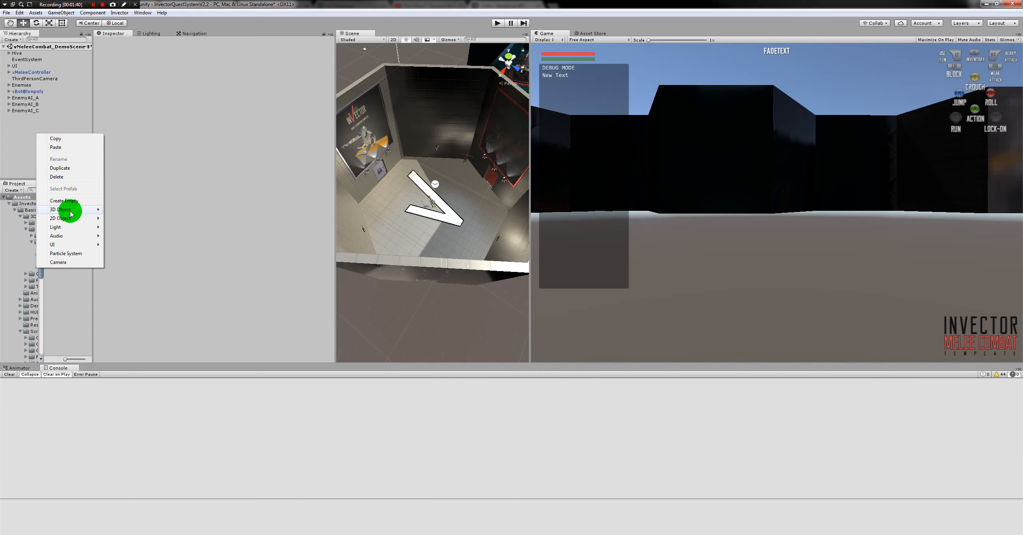
click(59, 201)
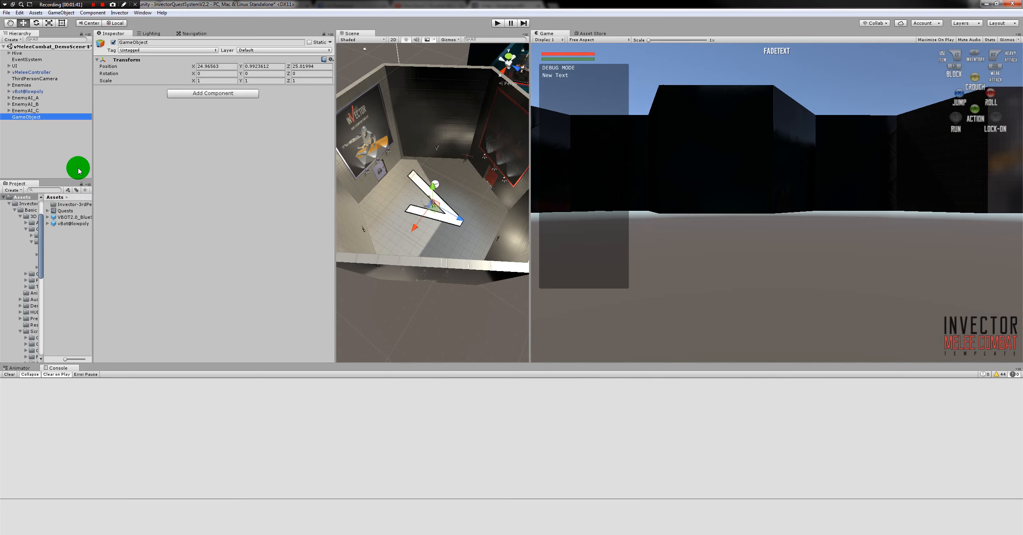
key(F2)
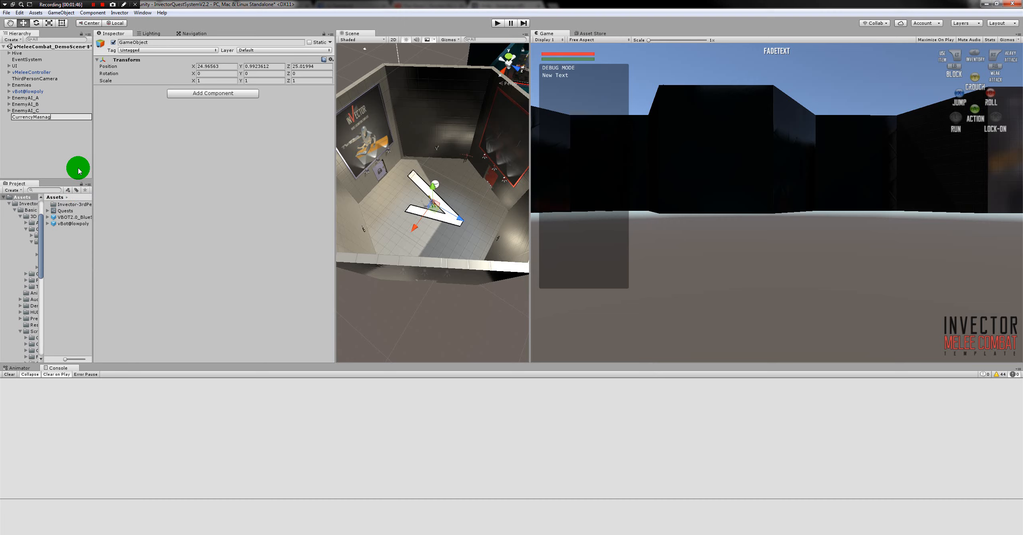
key(Return)
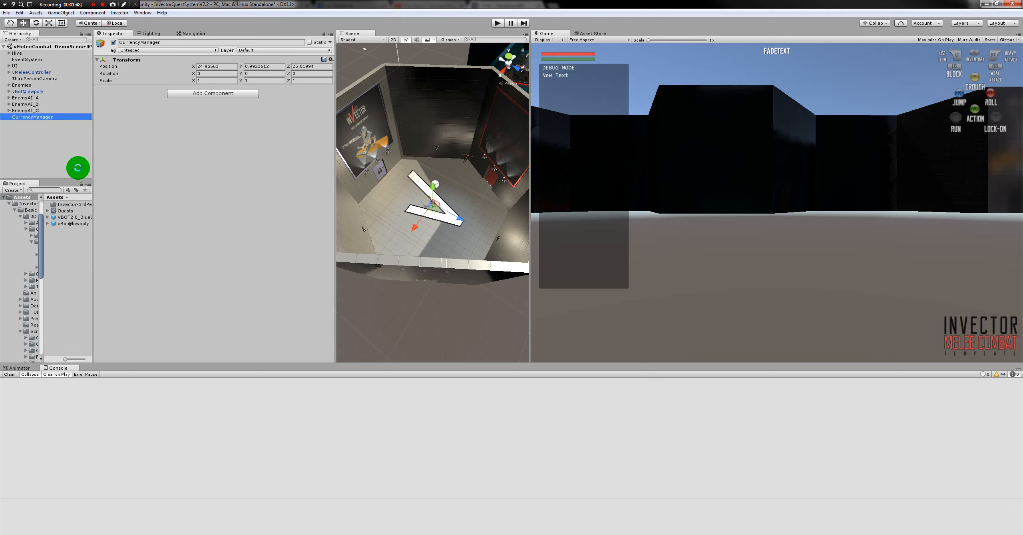
Add the Quest System Currency Manager script to CurrencyManager and set its Currencies size to 2.
click(188, 93)
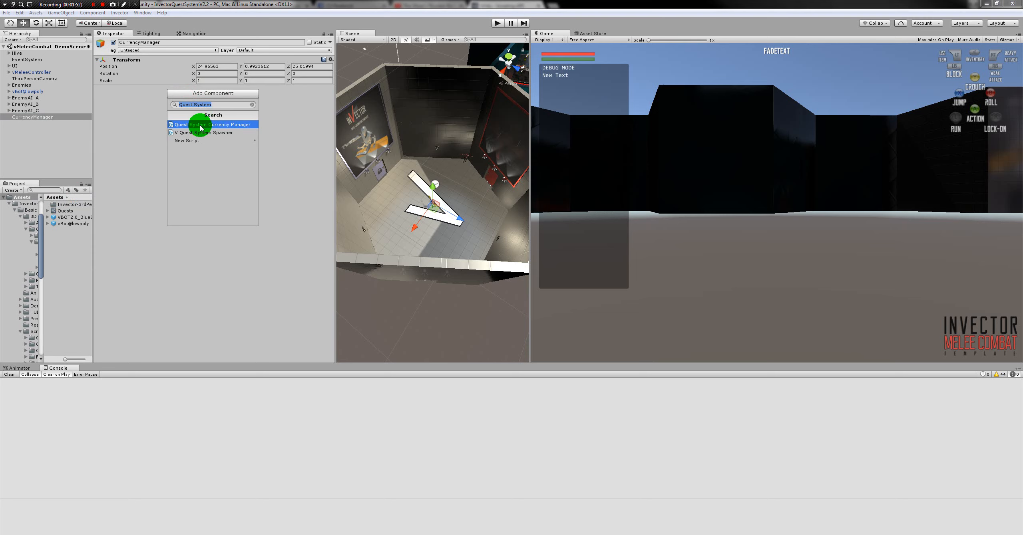
click(201, 124)
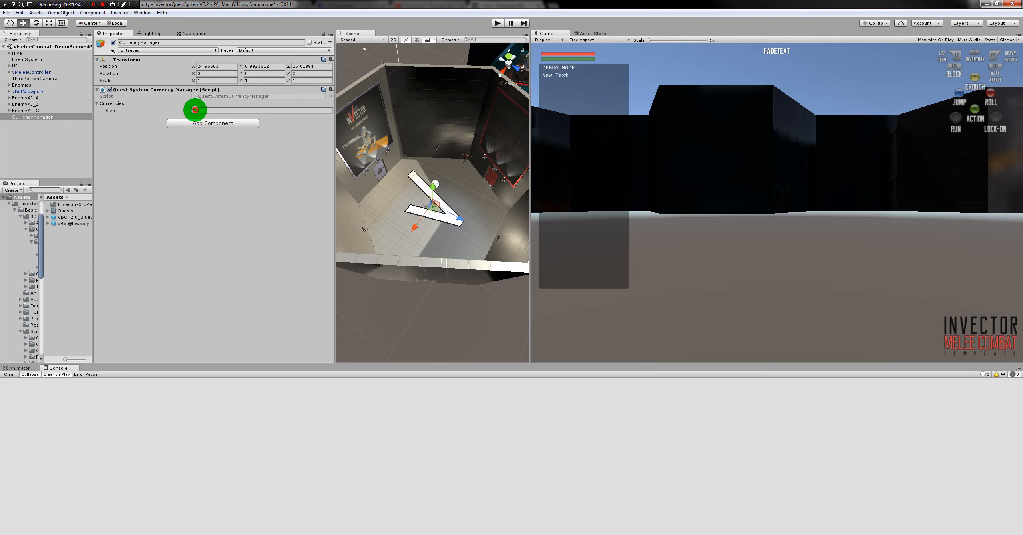
click(219, 111)
text(2)
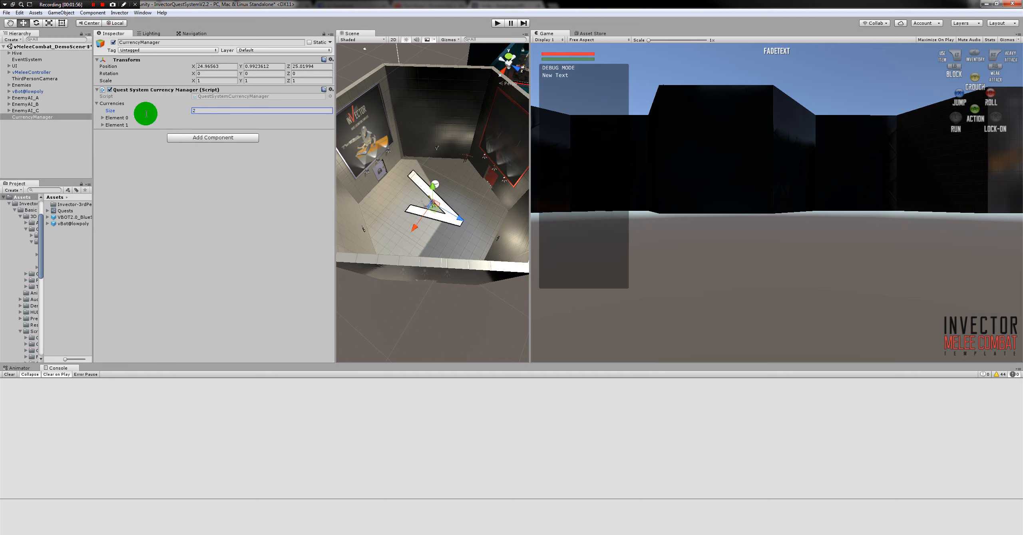
key(Return)
Name the first currency Gold and the second Silver, and save the scene.
click(123, 119)
click(195, 125)
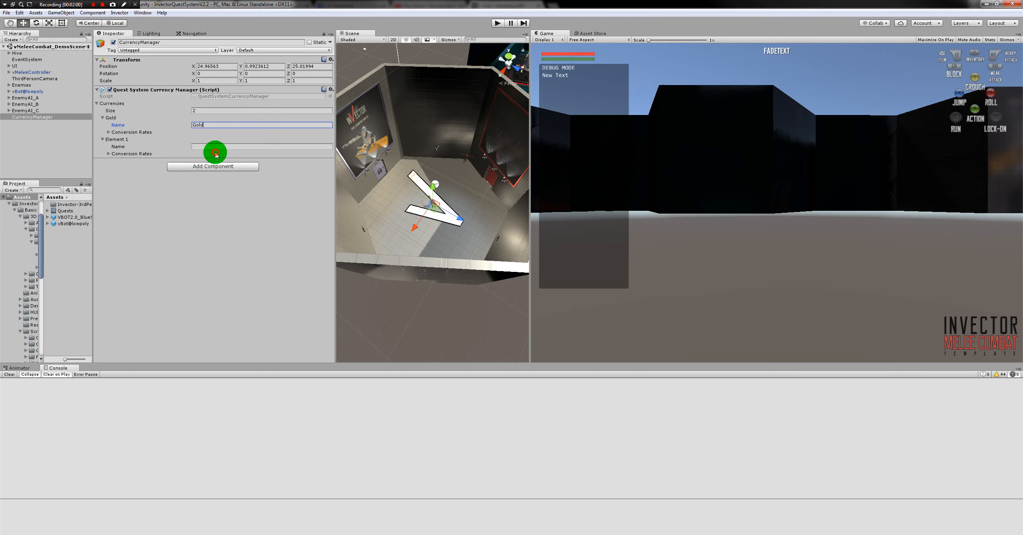
click(217, 147)
text(Silver)
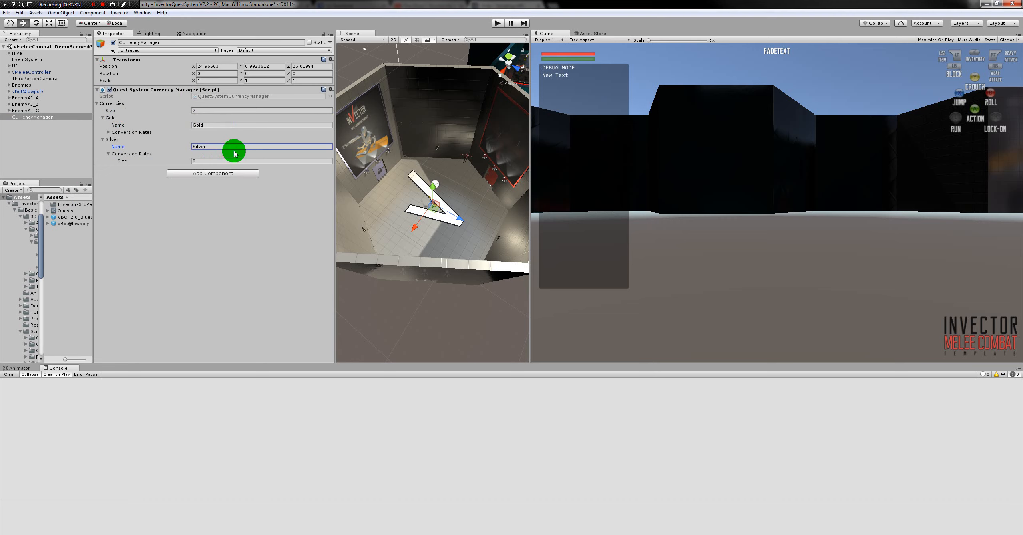
click(212, 155)
key(ctrl+s)
click(205, 148)
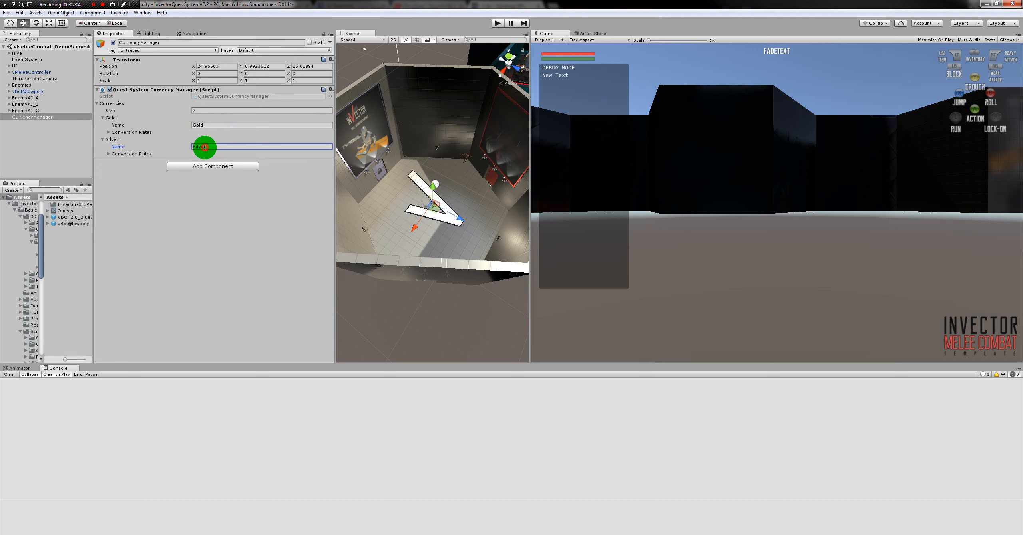
Add one conversion rate entry to the Silver currency and inspect its Currency, Selling Rate and Buying Rate fields.
click(153, 155)
click(201, 160)
text(1)
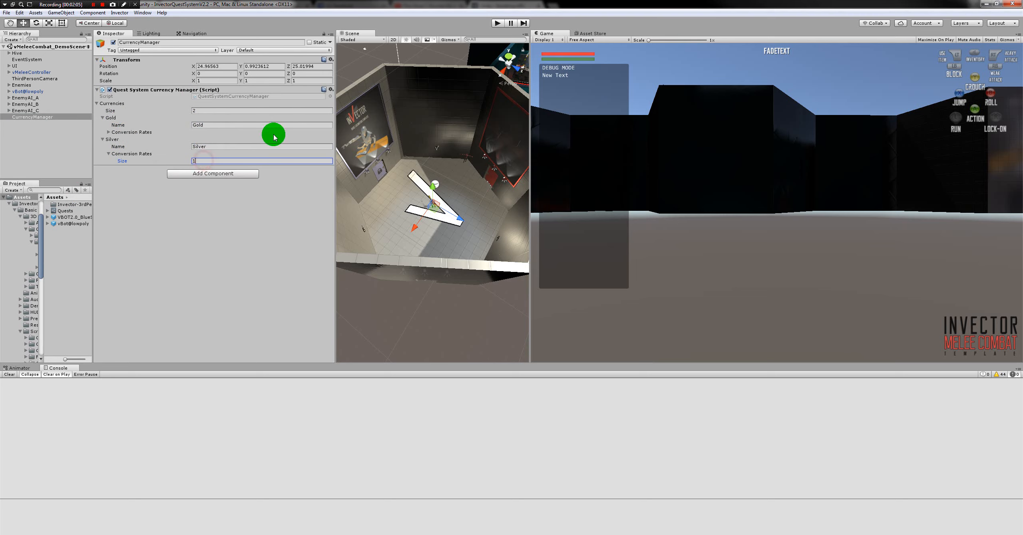
key(Return)
click(201, 175)
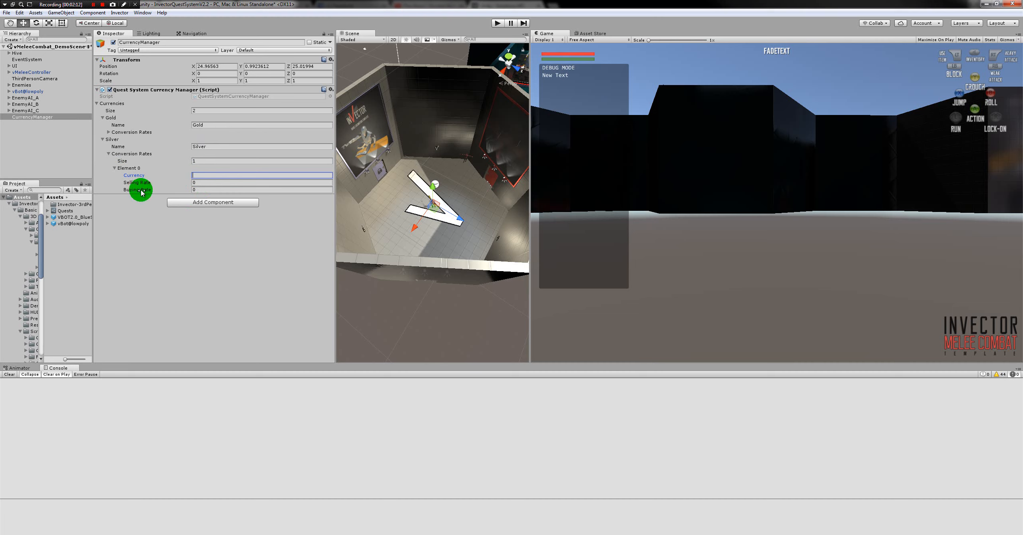
click(198, 190)
Set the size of Silver's conversion rates to 0 and collapse that list.
click(205, 161)
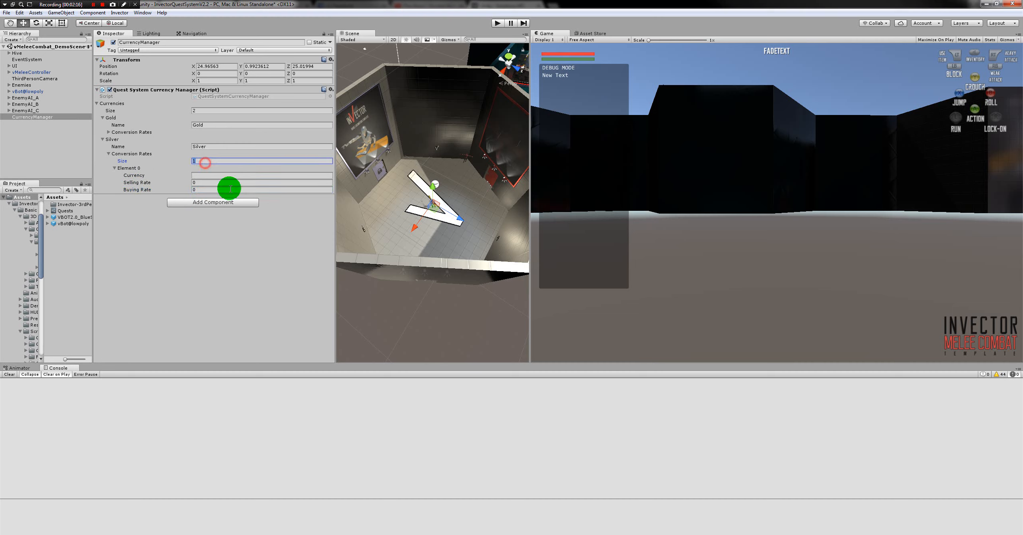
text(0)
key(Return)
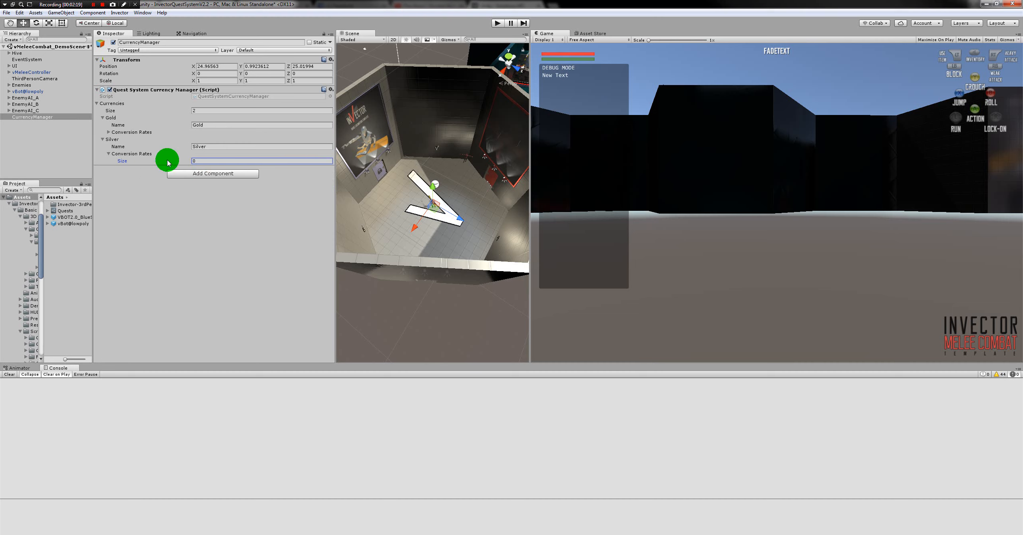
click(107, 153)
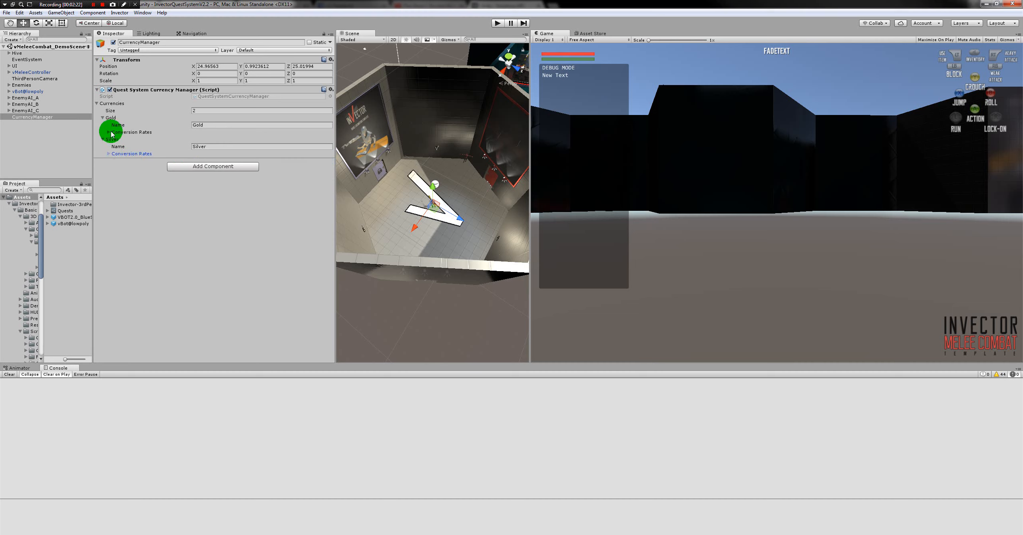
Examine the Gold and Silver entries in the Currencies list one at a time, leaving both collapsed.
click(102, 119)
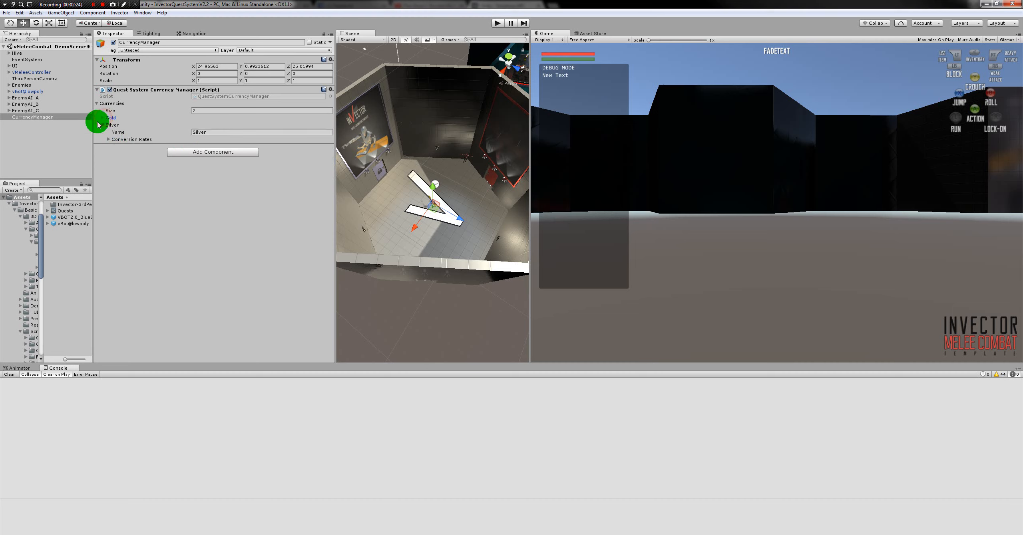
click(103, 125)
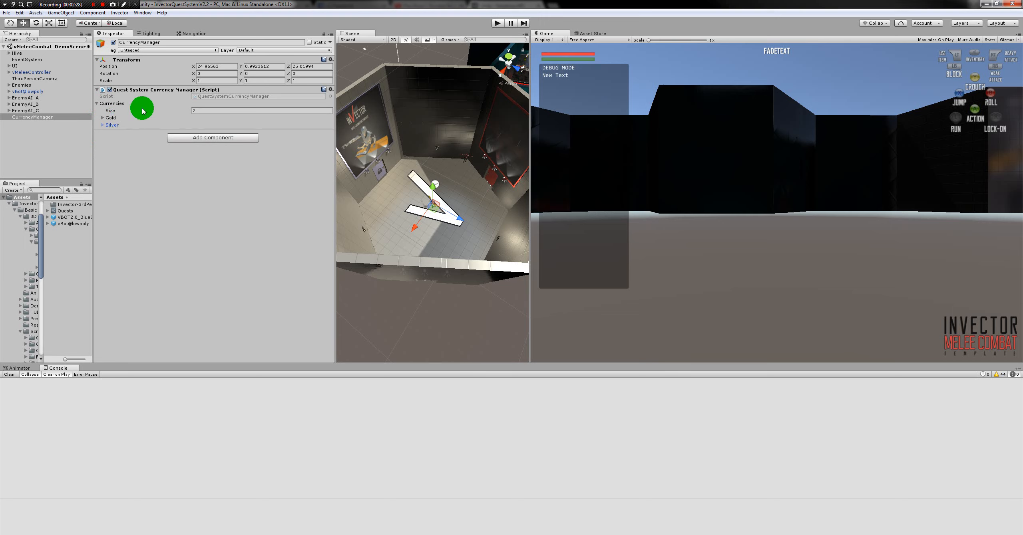
click(112, 117)
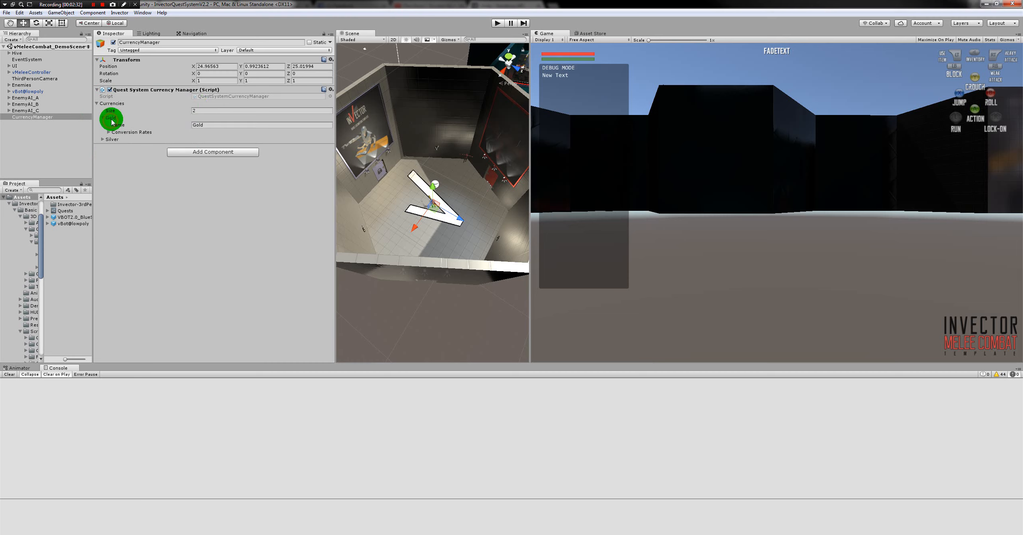
click(108, 118)
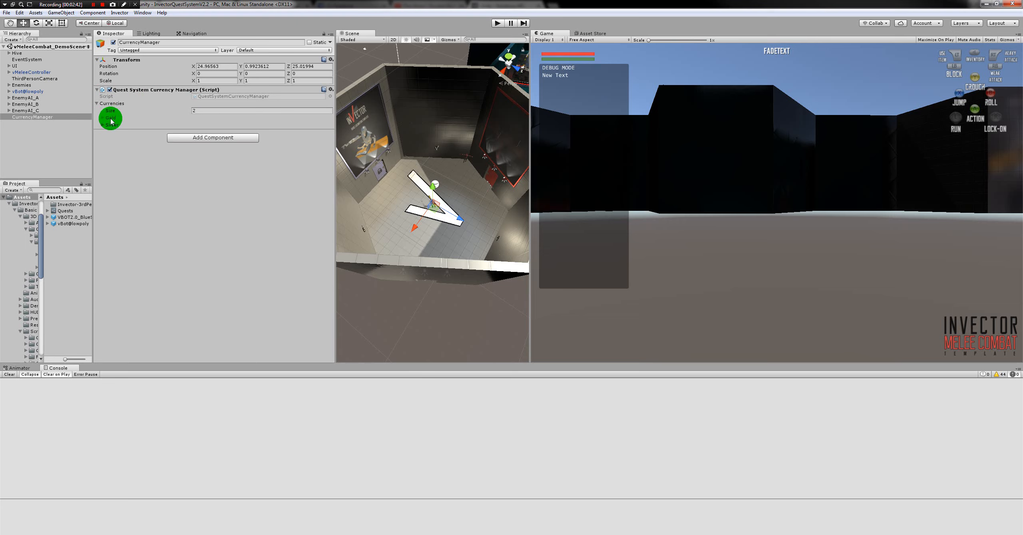
click(111, 118)
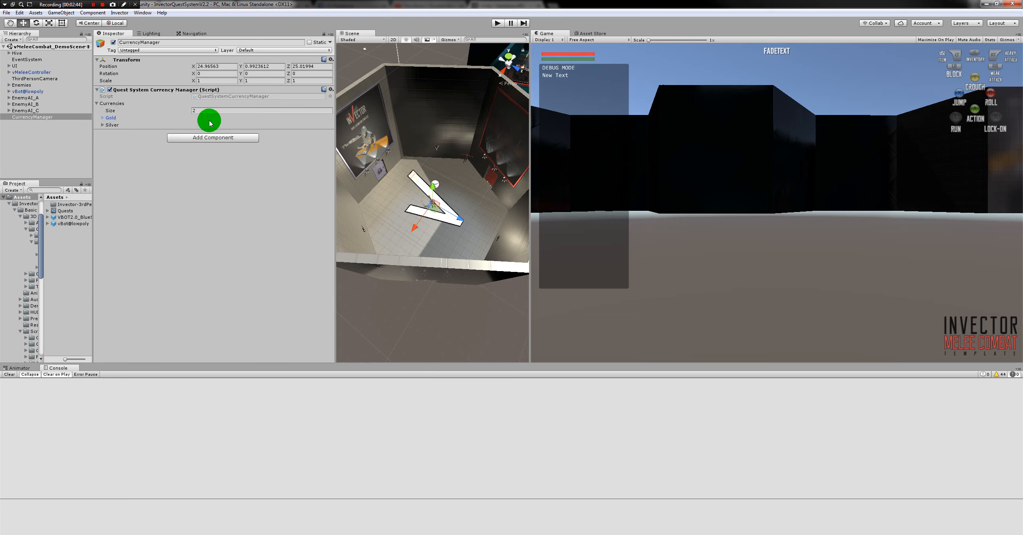
click(104, 118)
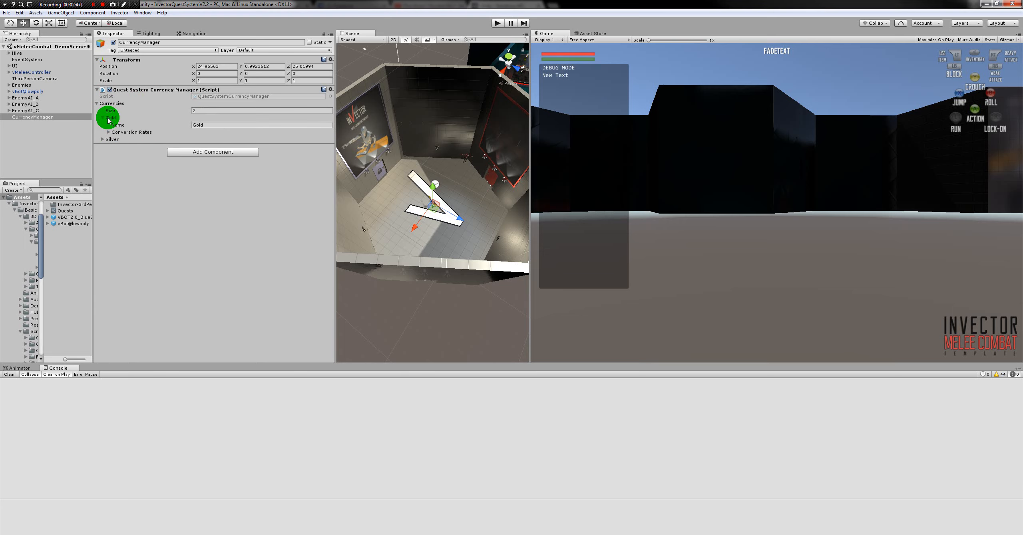
click(105, 117)
click(105, 125)
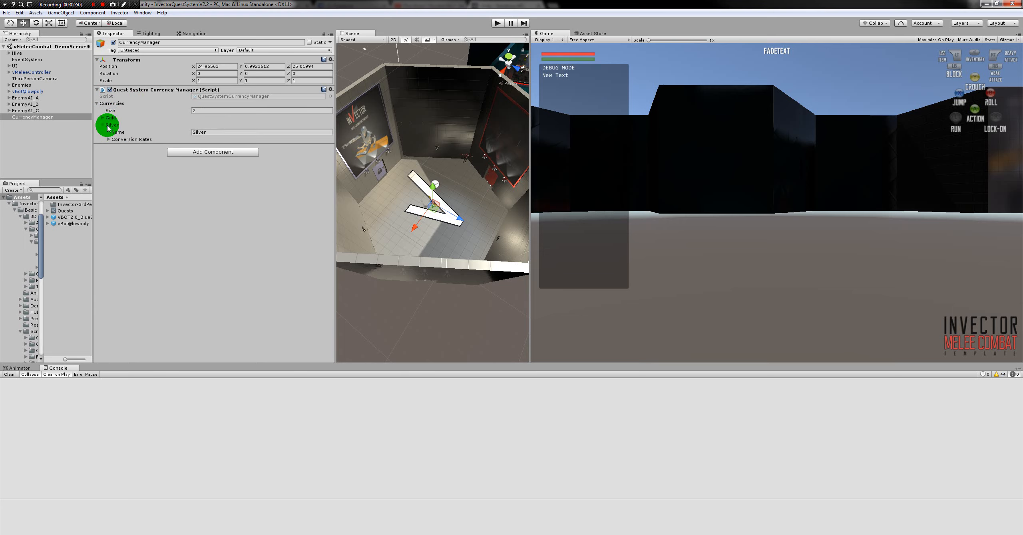
click(107, 125)
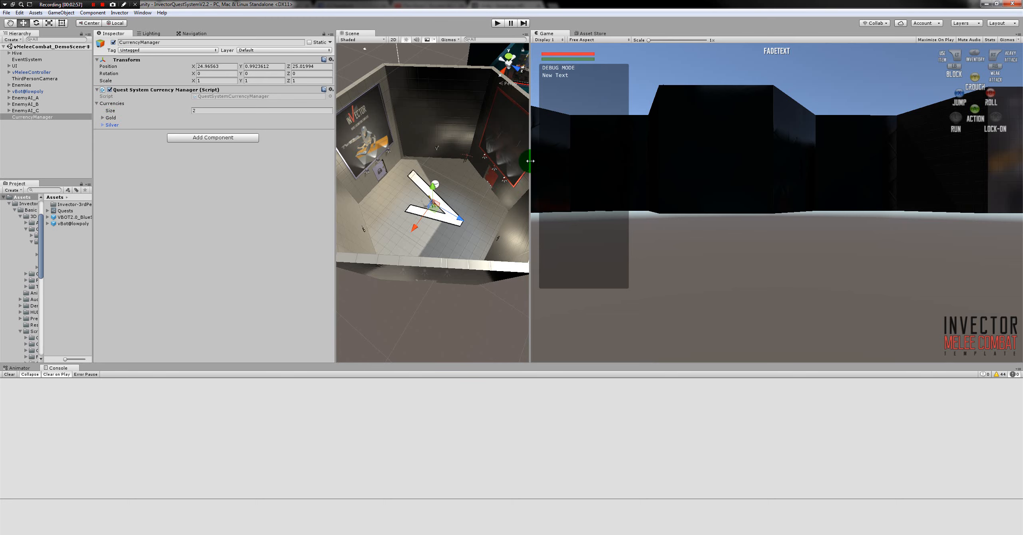
Widen the Scene view and look around the arena, the neighbouring room and the player character.
drag(530, 161, 593, 163)
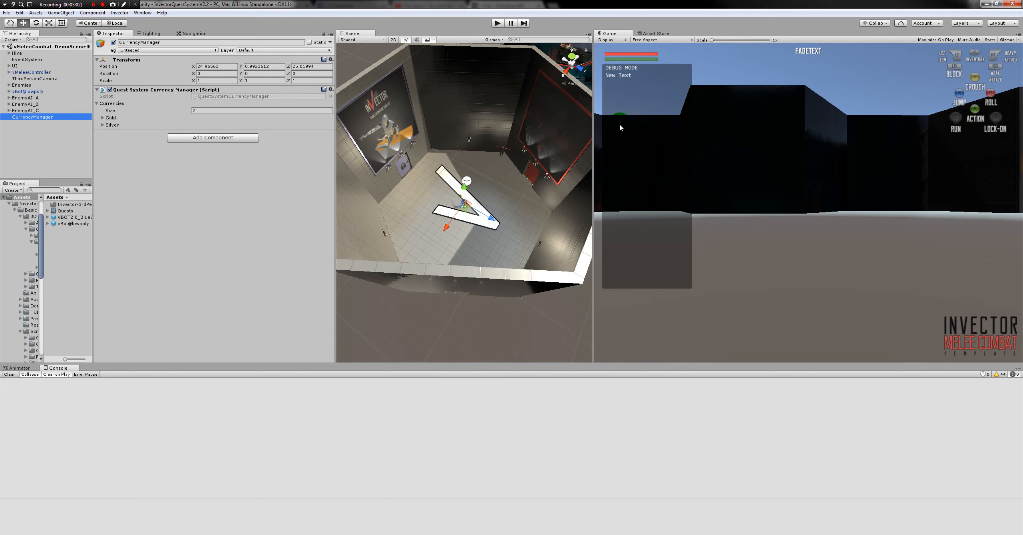
right_drag(484, 205, 460, 180)
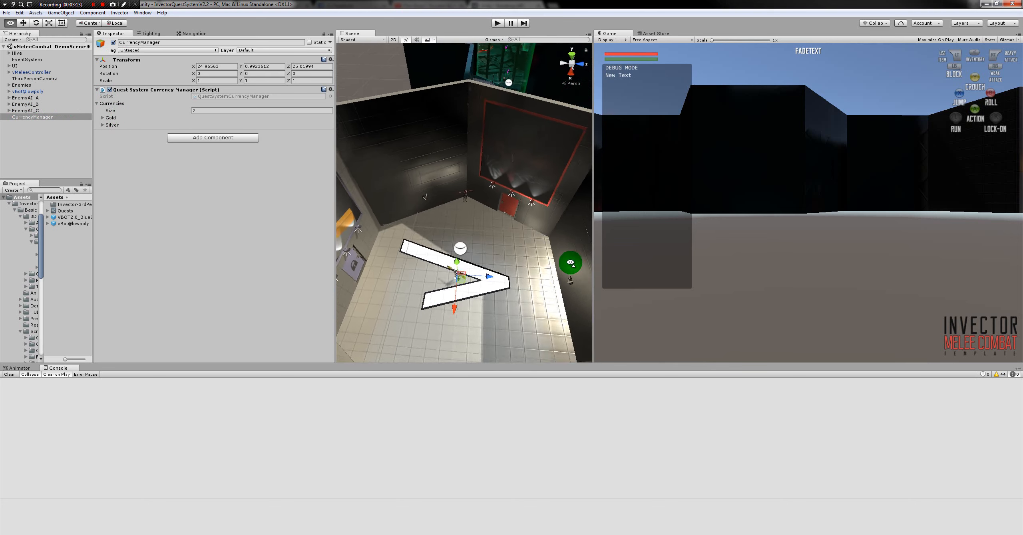
key(w)
right_drag(570, 263, 619, 183)
key(s)
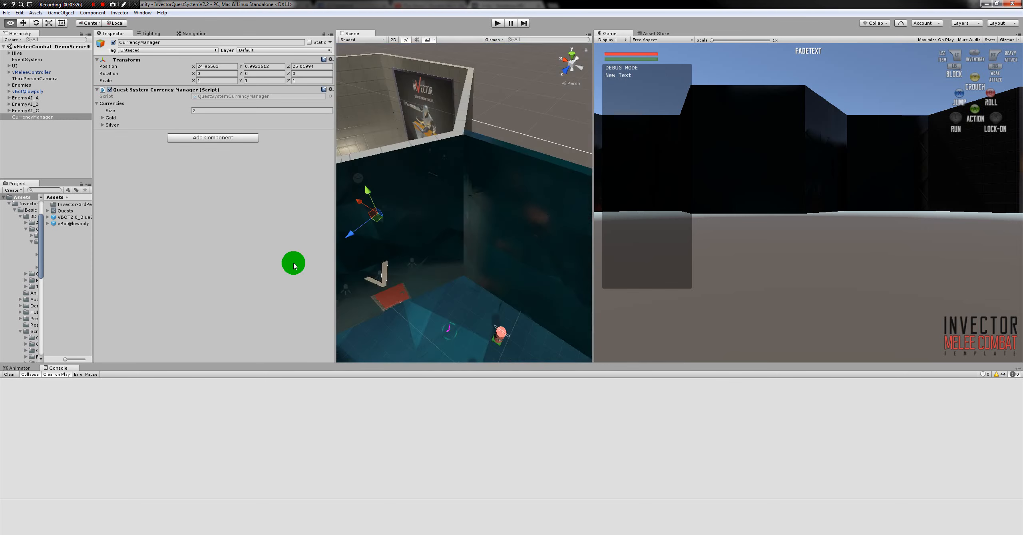
right_drag(294, 263, 307, 220)
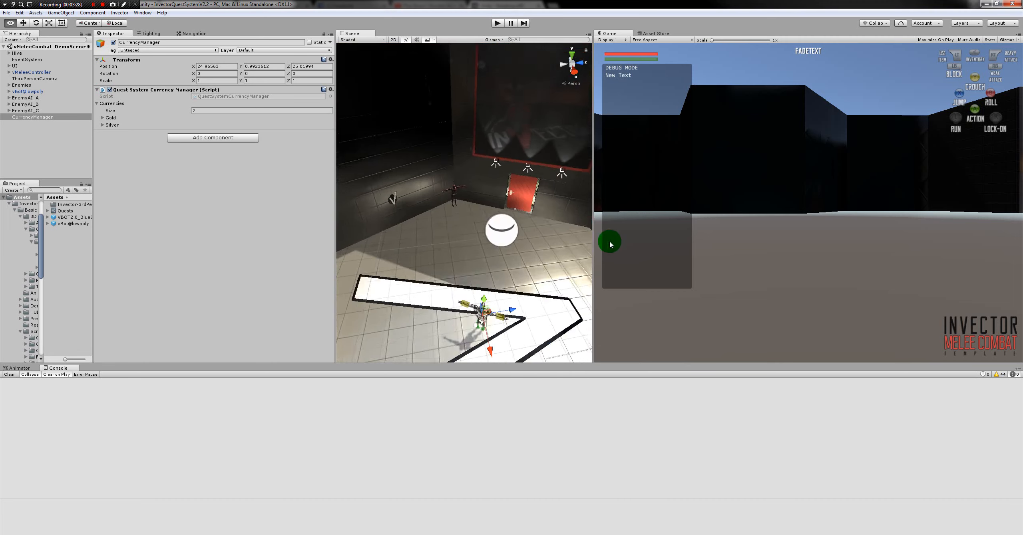
right_drag(610, 244, 684, 288)
right_drag(689, 280, 529, 225)
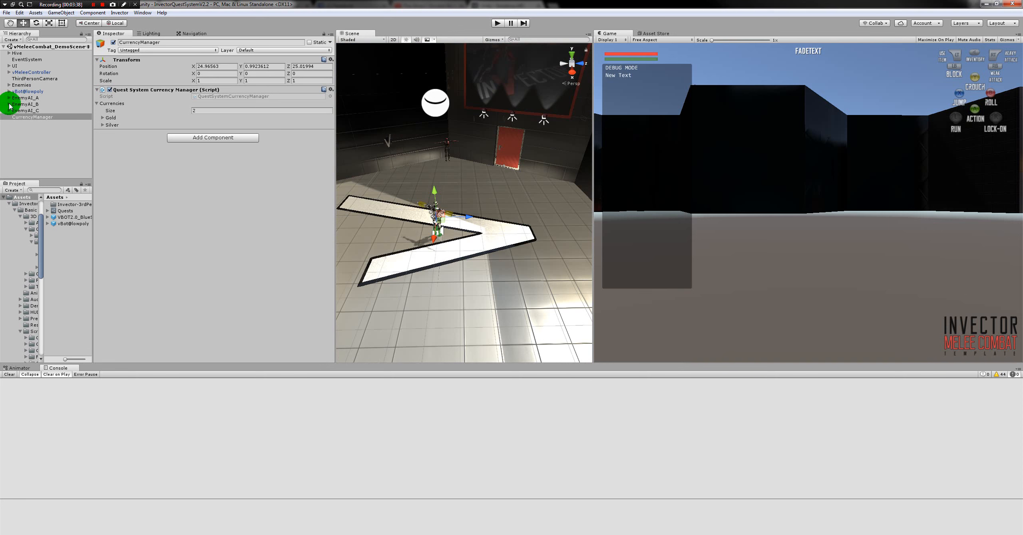
Open the item list from the vMeleeController's Item Manager and look through its existing items.
click(28, 73)
scroll(150, 260, down, 3)
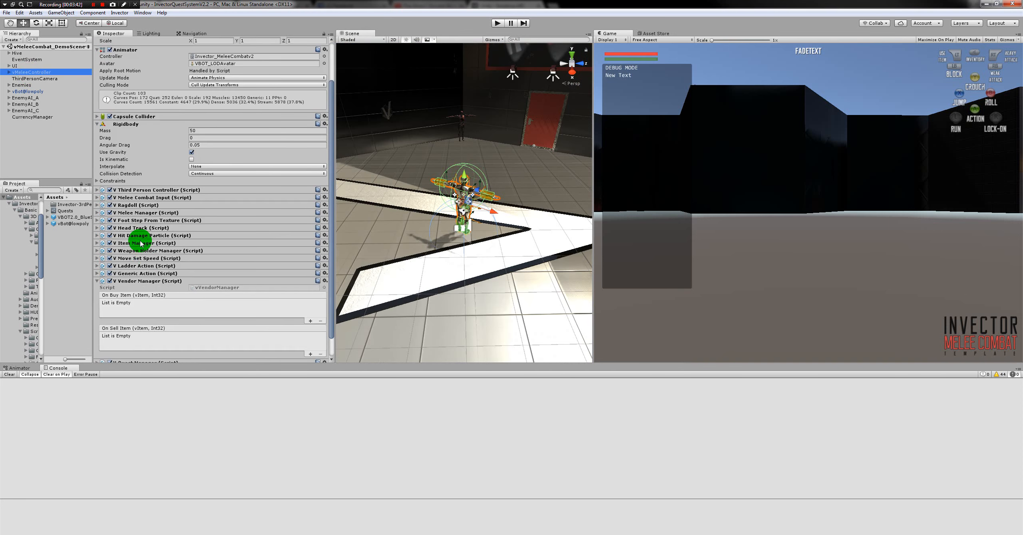
click(141, 243)
scroll(265, 226, down, 3)
click(196, 270)
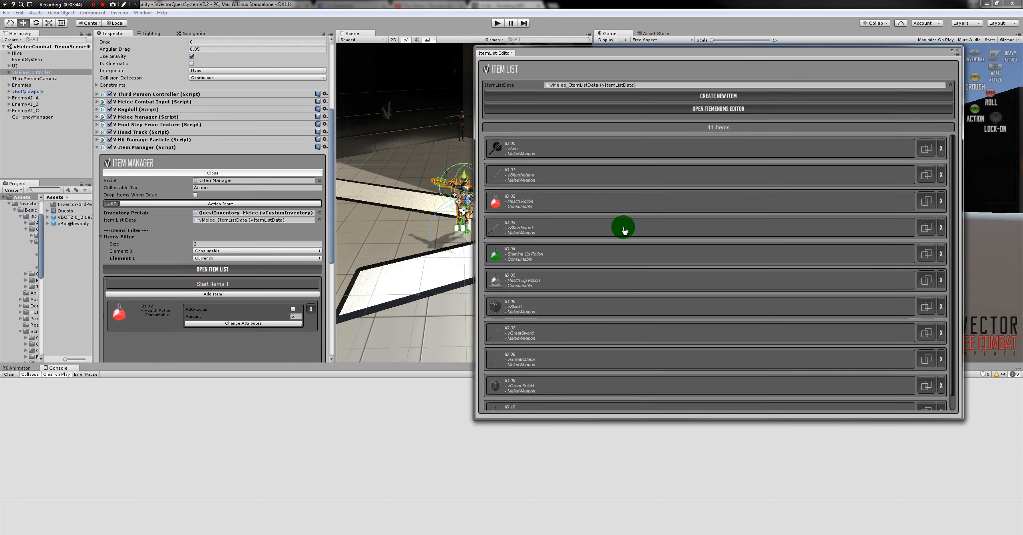
scroll(655, 194, down, 1)
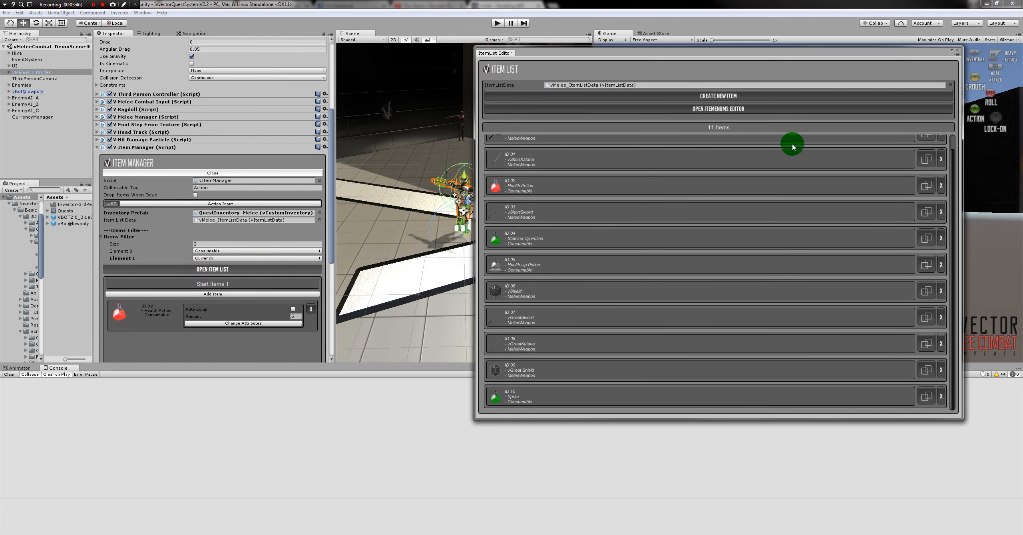
Start a new item named Gold with description Gold, type Currency and a max stack of 1000.
click(714, 96)
click(574, 111)
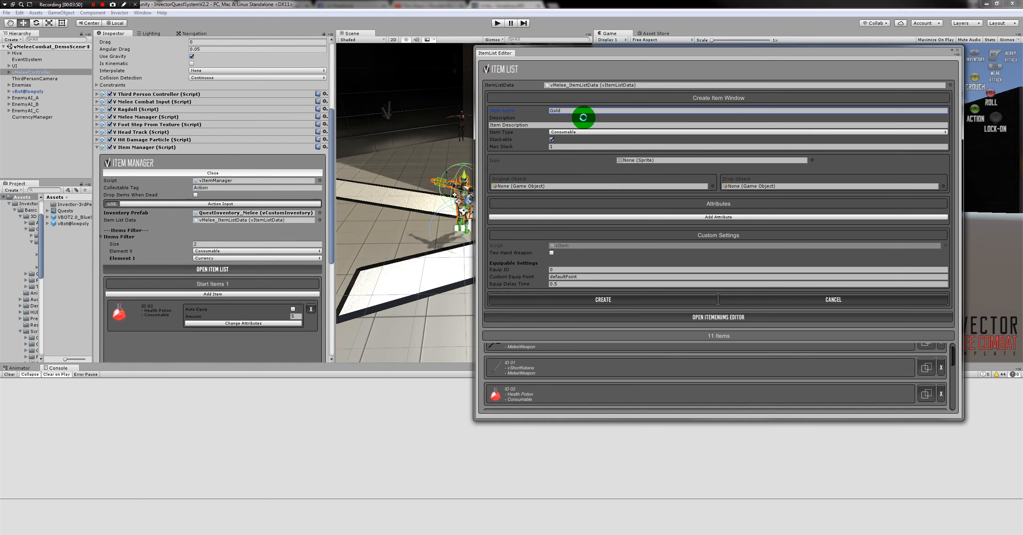
click(561, 126)
click(572, 133)
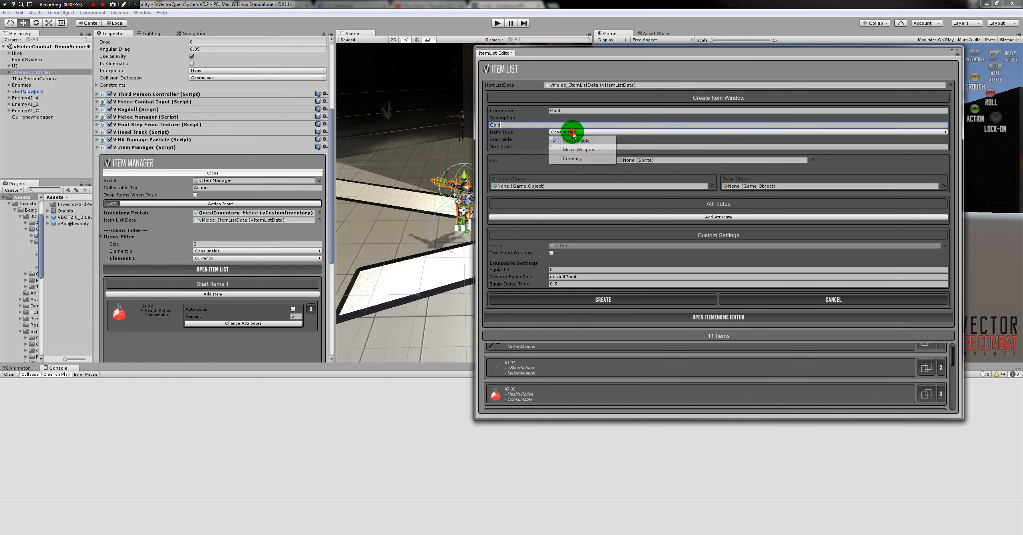
click(572, 158)
click(558, 147)
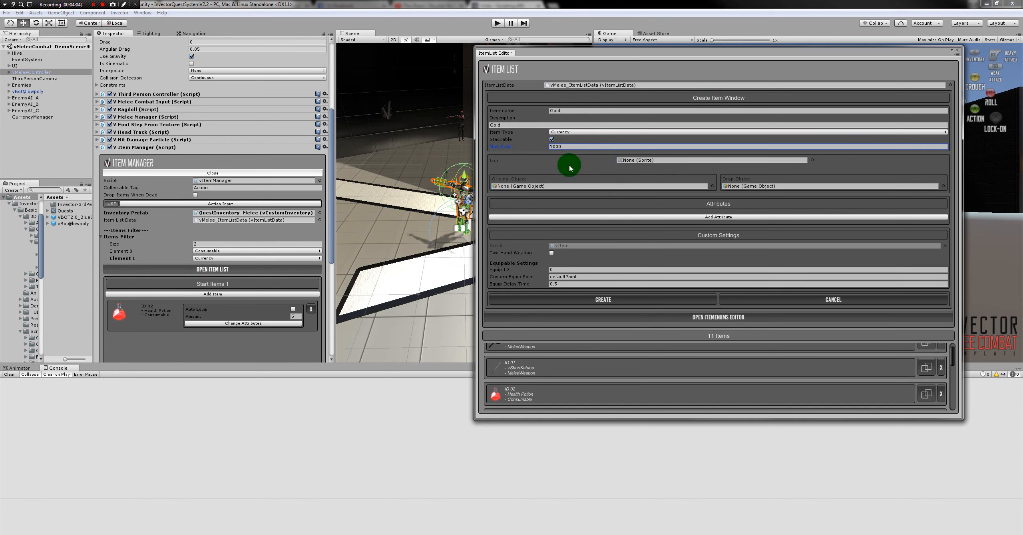
Assign the CollectableEquipment prefab from QuestManager/Prefabs/Other as Gold's drop object and check its path and preview.
click(941, 187)
scroll(220, 264, down, 4)
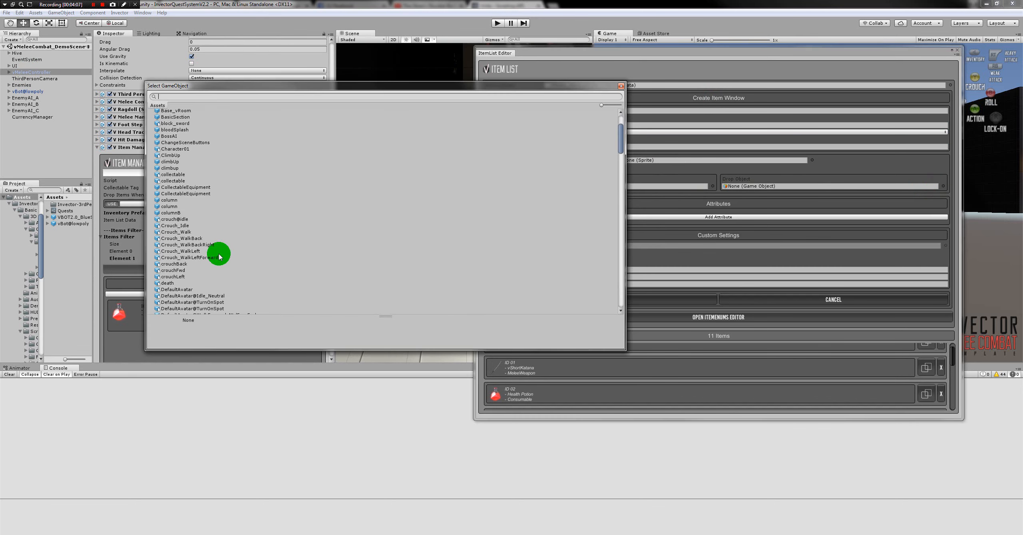
click(191, 188)
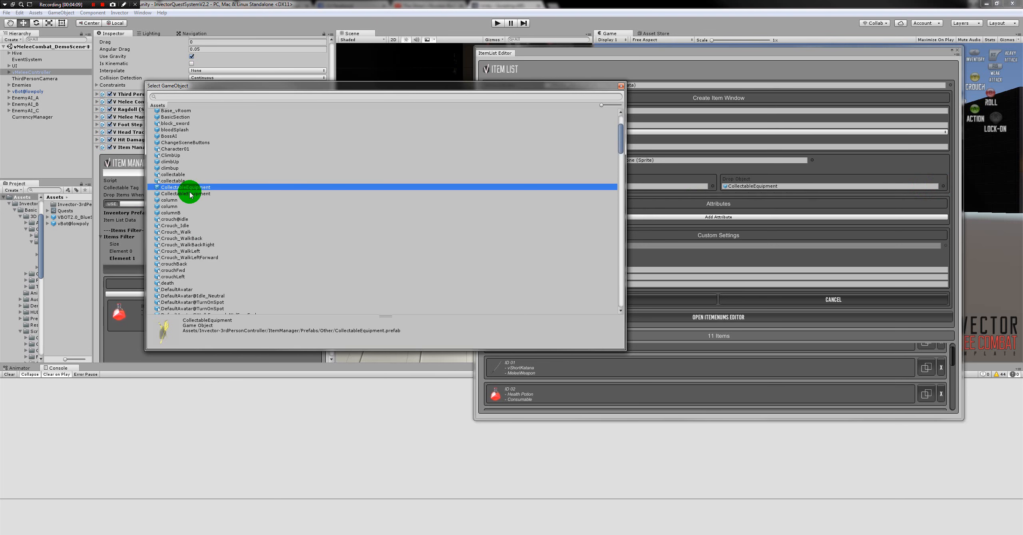
click(190, 194)
double_click(190, 194)
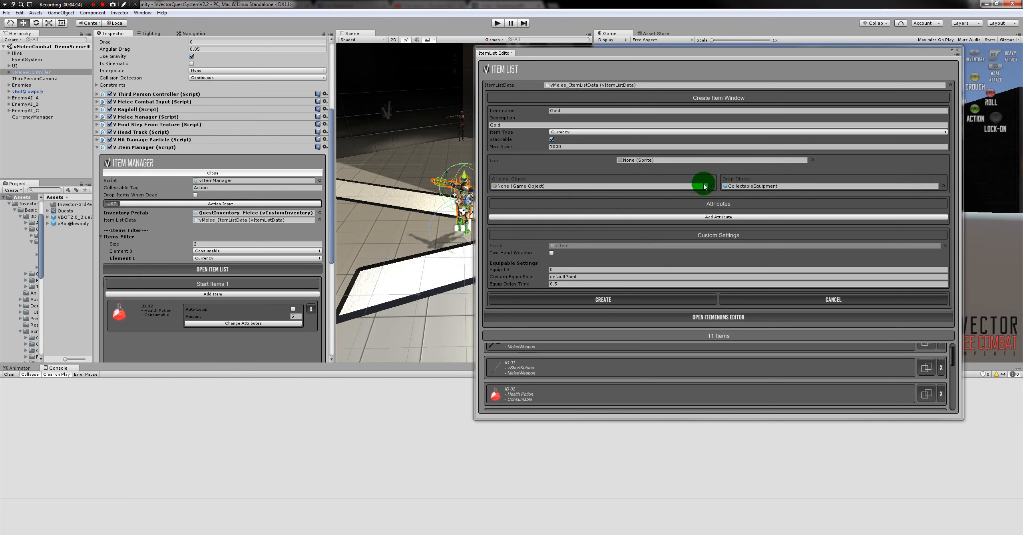
click(753, 187)
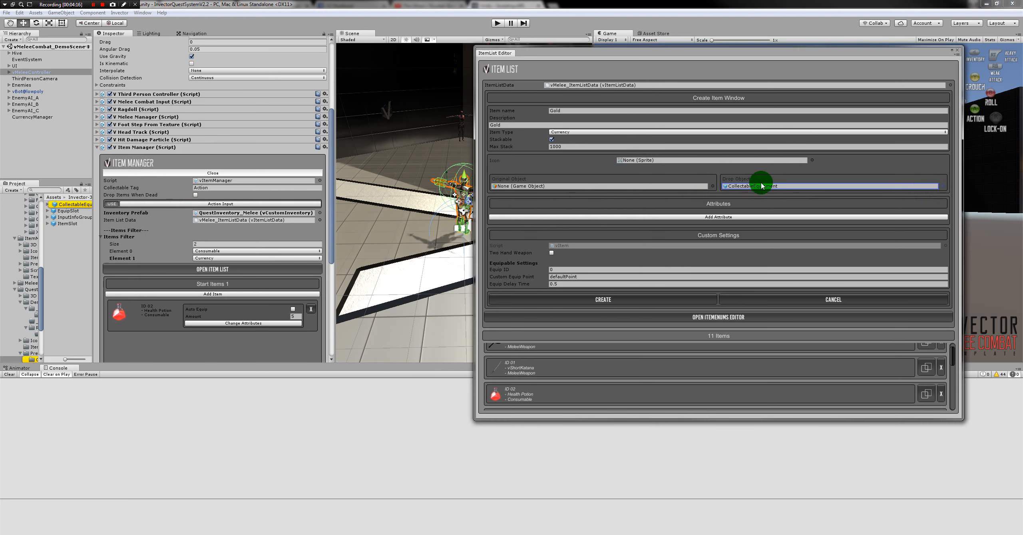
click(943, 186)
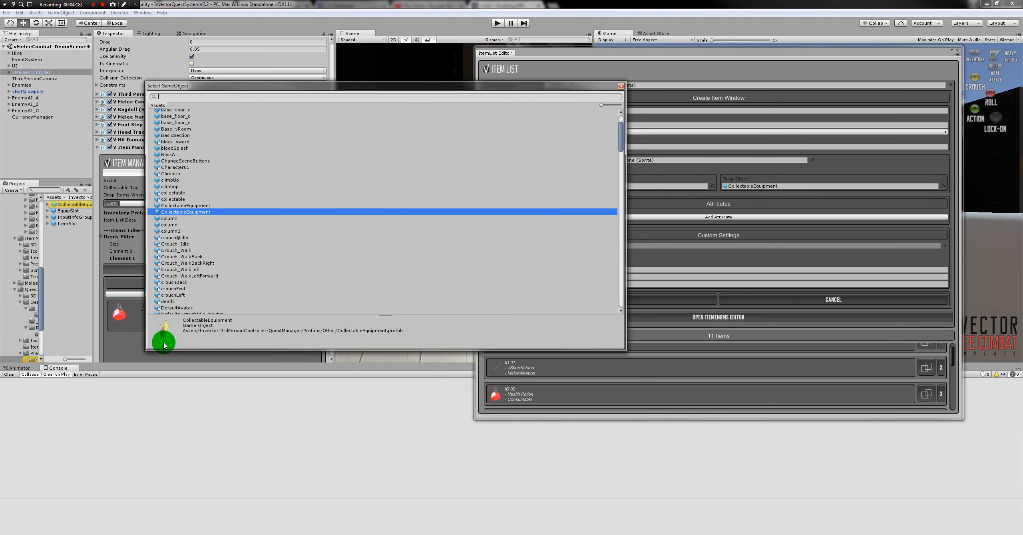
drag(148, 351, 28, 426)
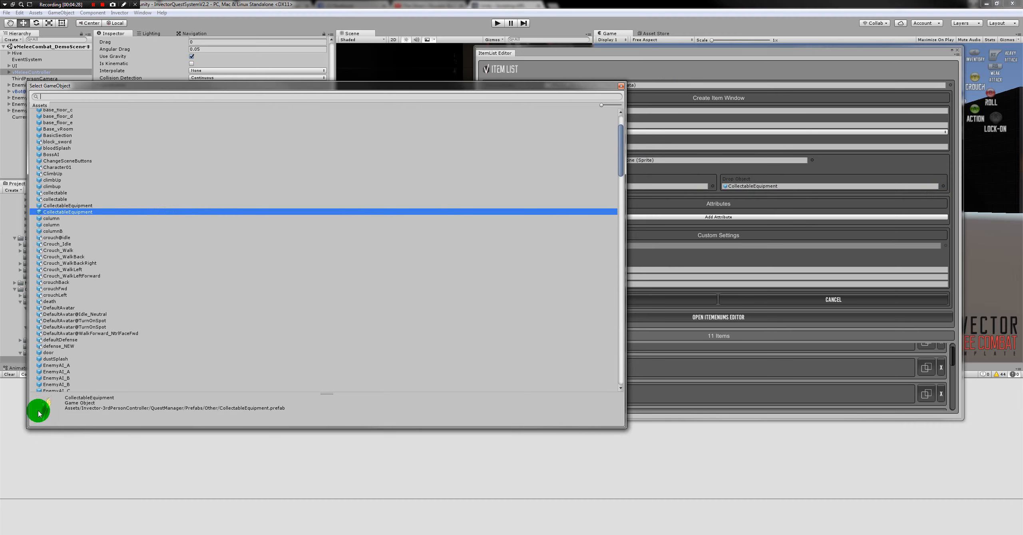
click(620, 87)
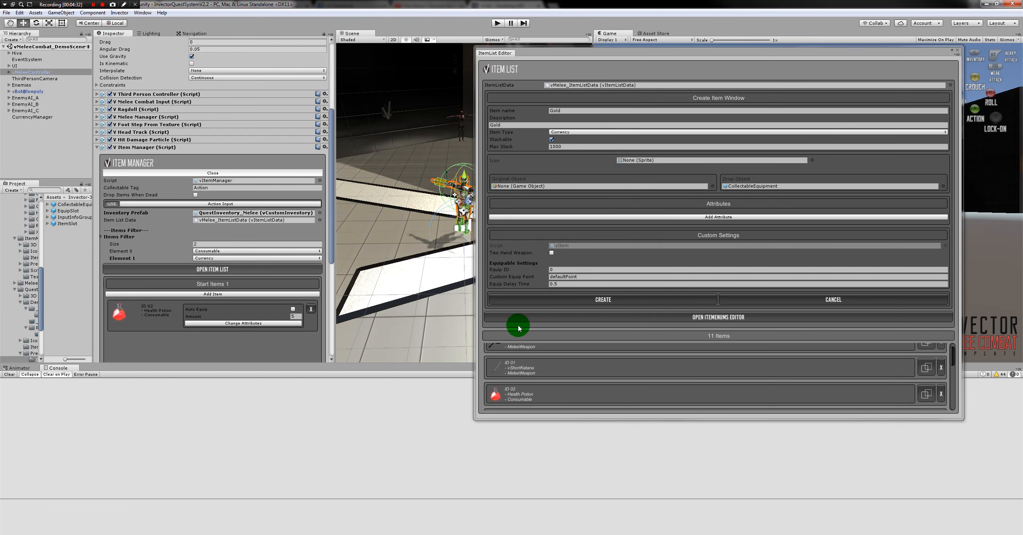
Add the Currency Index In Manager attribute to the Gold item with a value of 0.
click(591, 217)
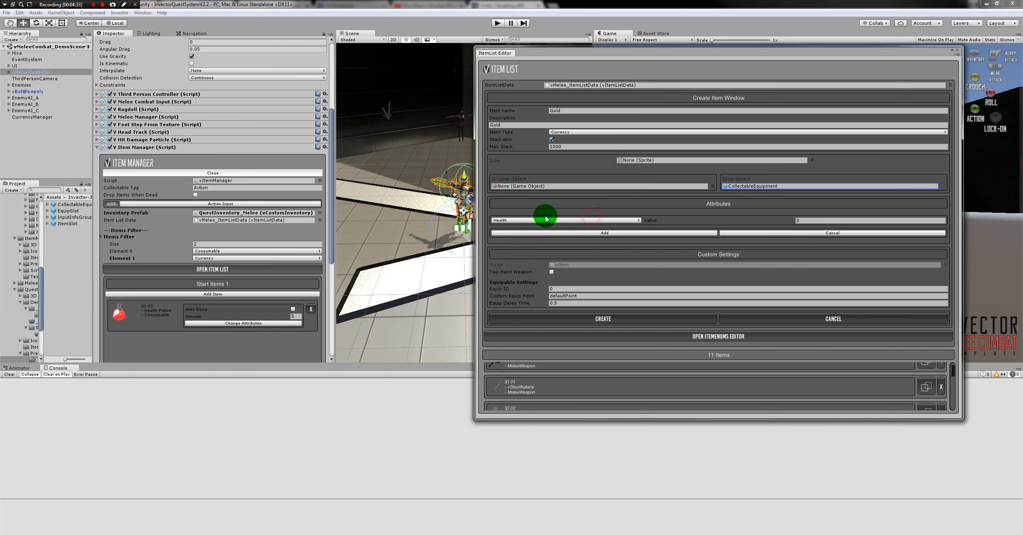
click(543, 221)
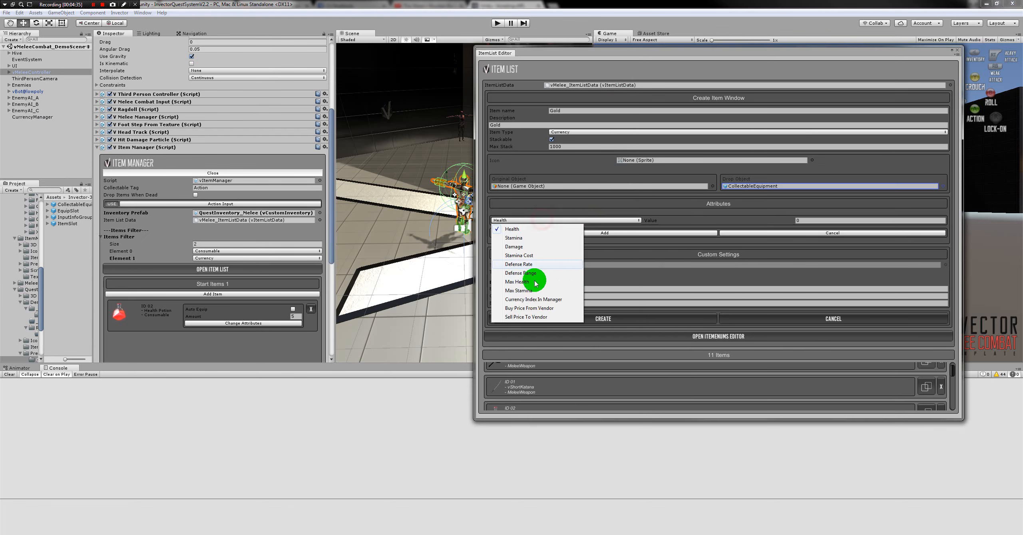
click(538, 301)
click(582, 234)
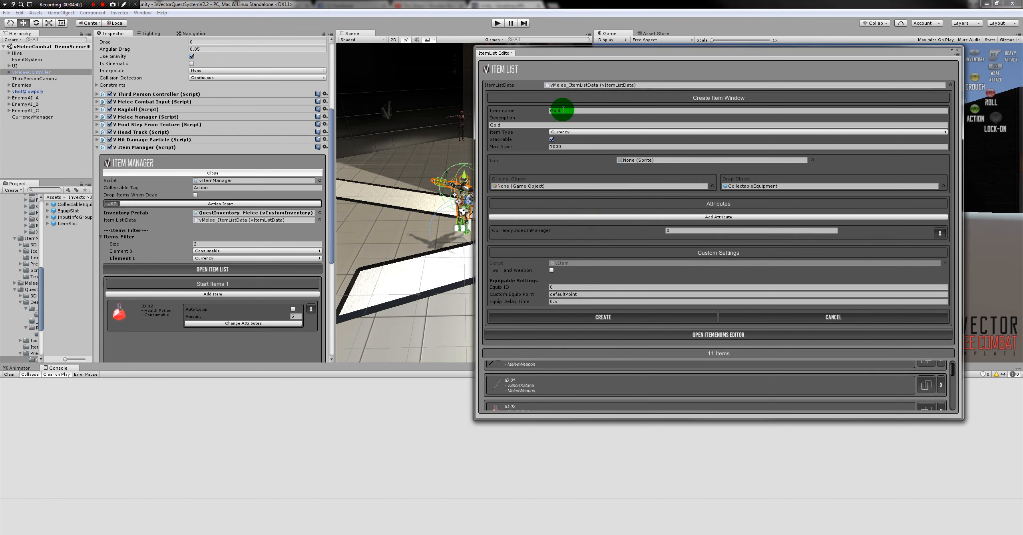
click(684, 229)
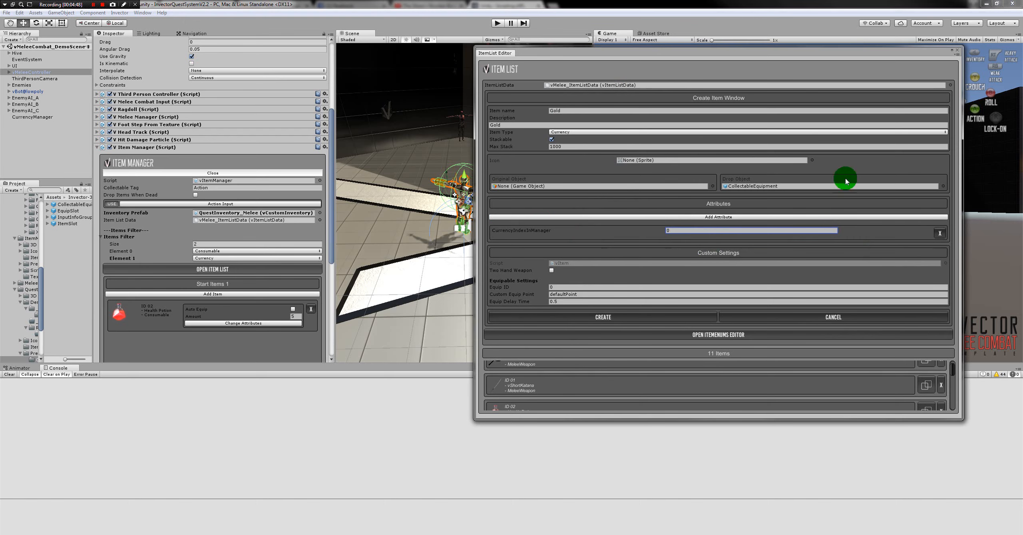
Create the Gold item and duplicate it in the item list.
click(596, 318)
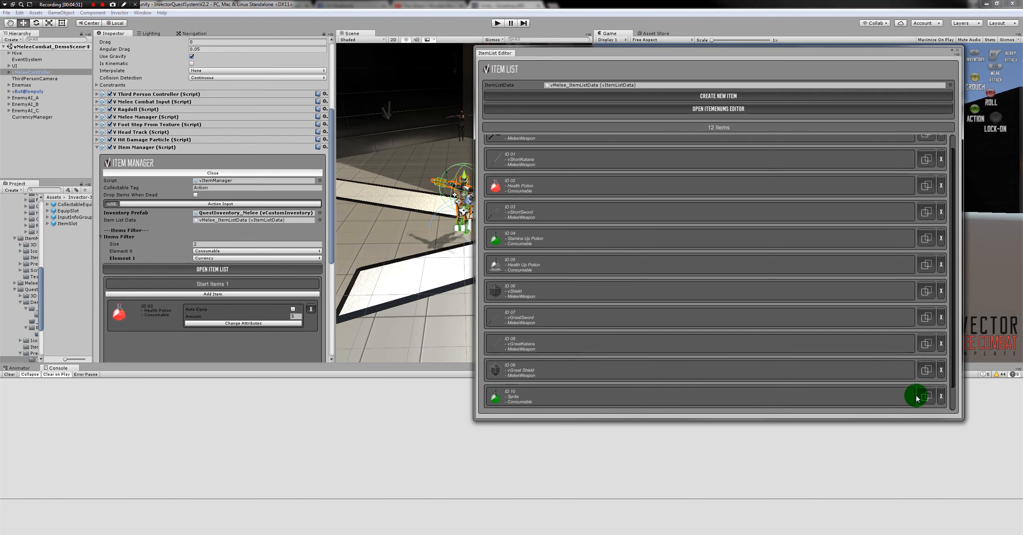
scroll(907, 378, down, 2)
click(926, 397)
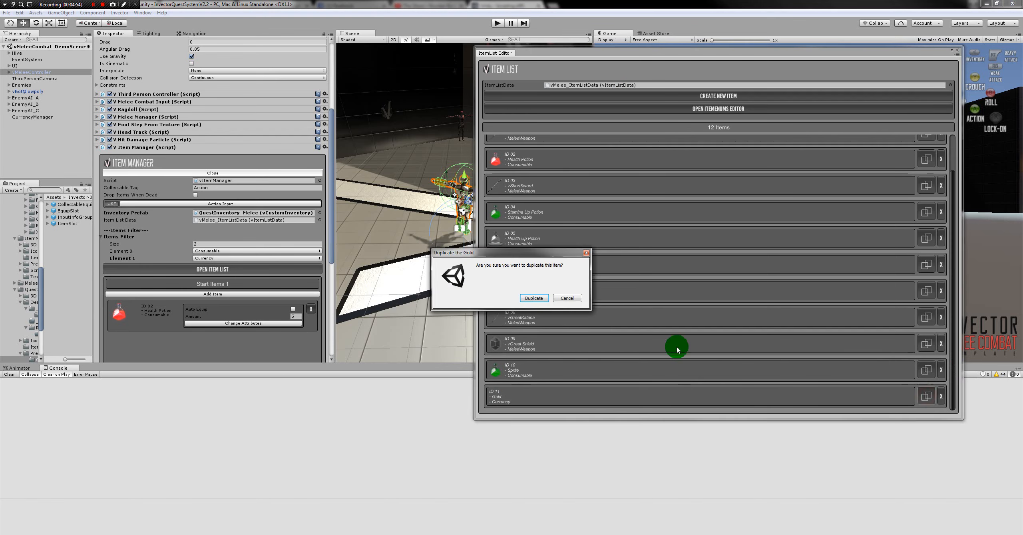
click(541, 296)
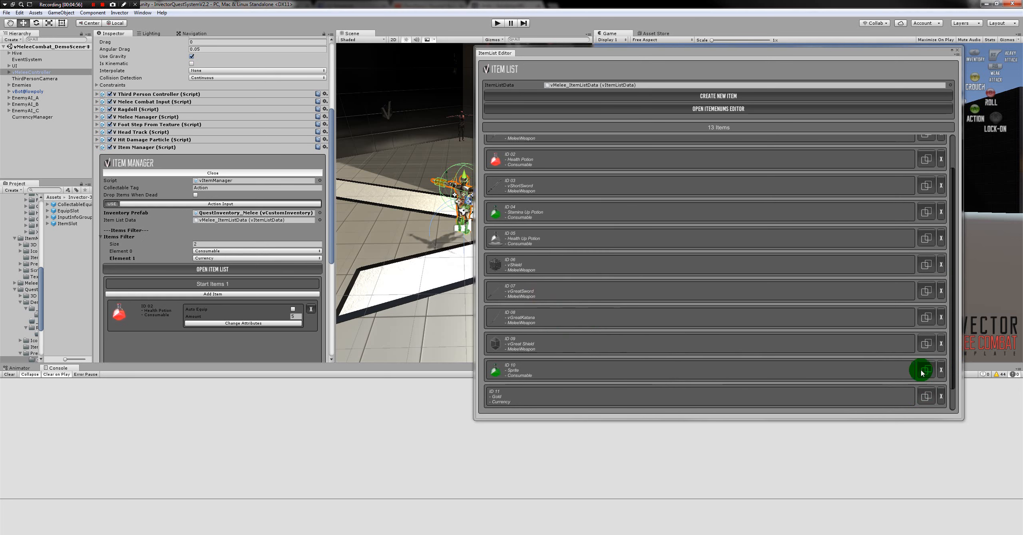
click(954, 402)
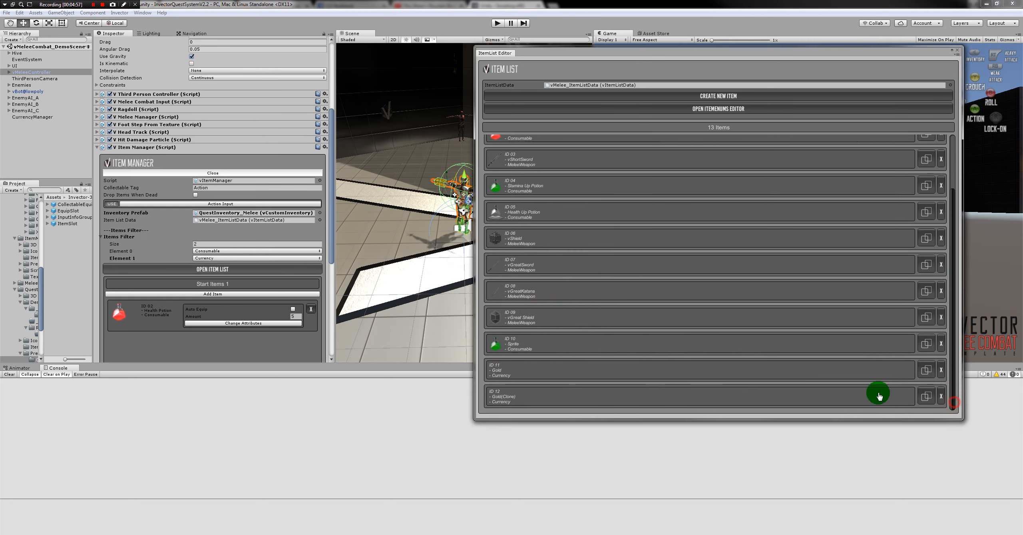
Set the Gold item's icon to the ammoShotgunIcon sprite.
click(518, 375)
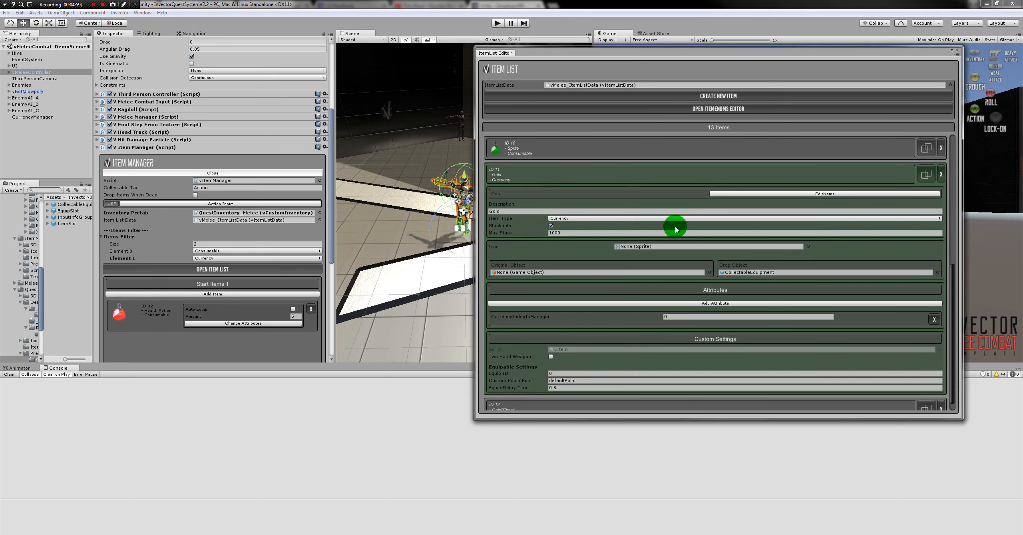
click(808, 248)
double_click(68, 170)
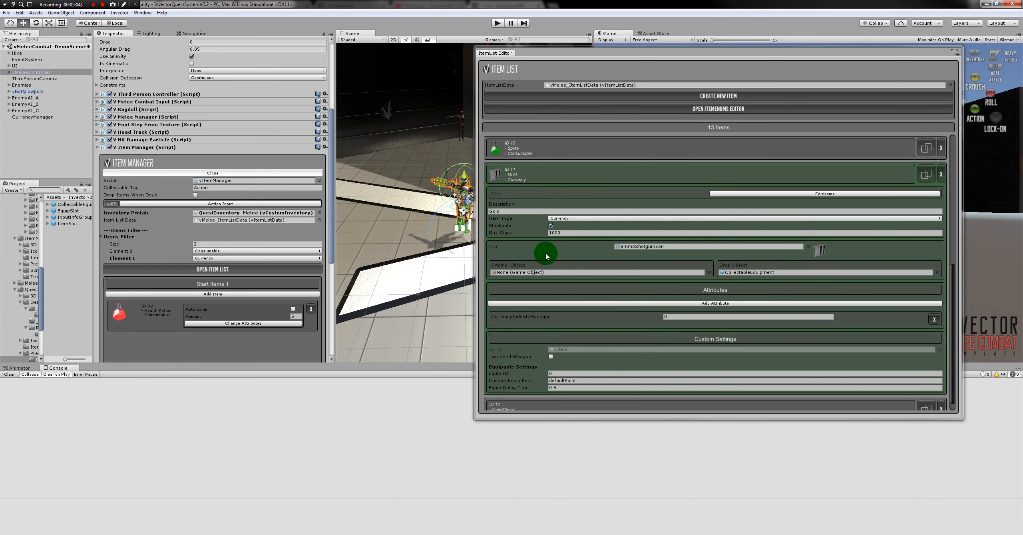
click(519, 178)
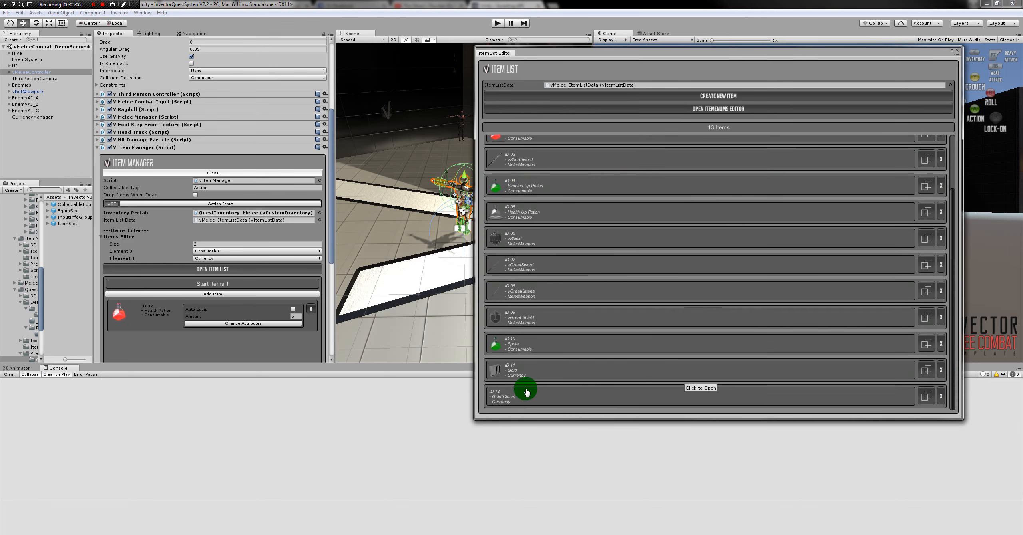
Set the duplicated Gold item's icon to the ammoRifleIcon sprite.
click(524, 395)
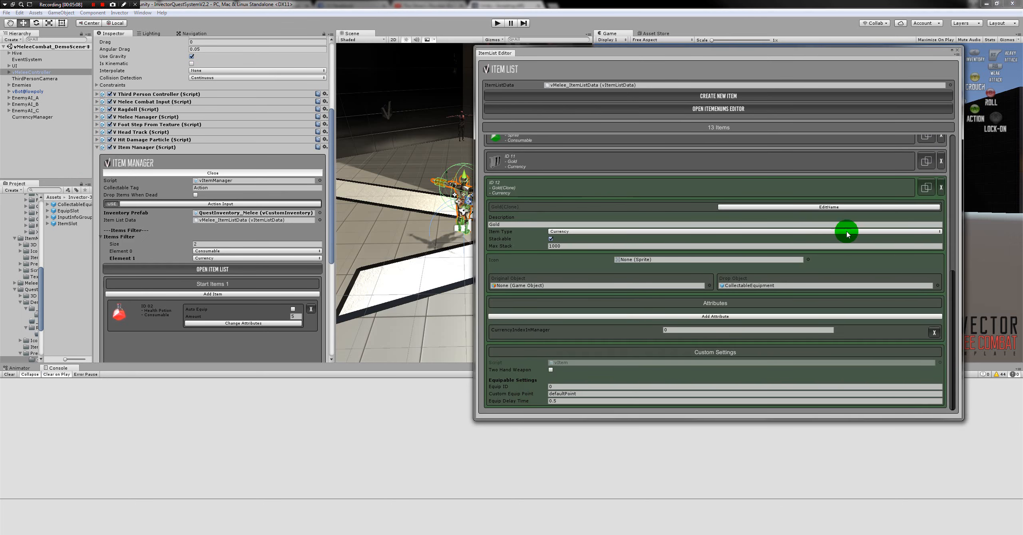
click(808, 260)
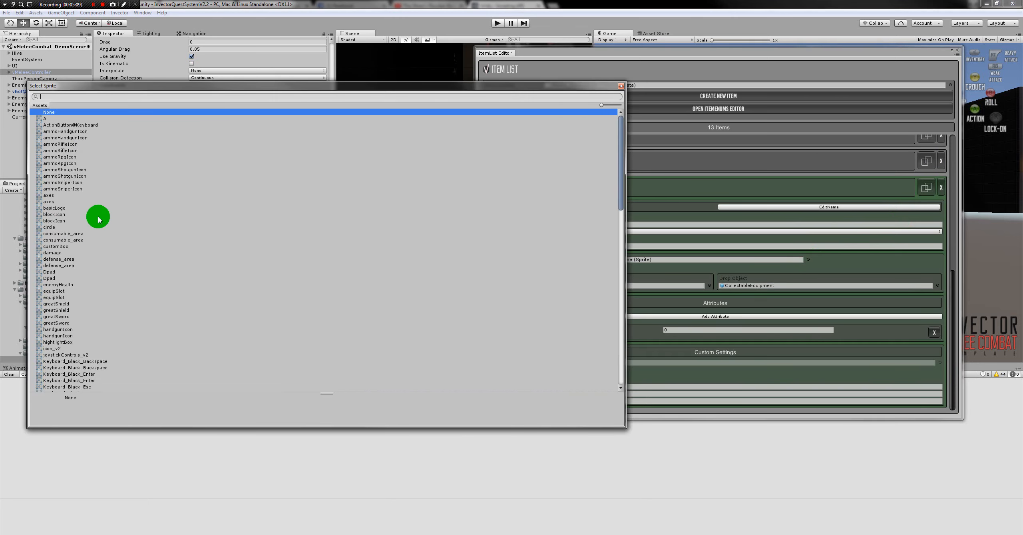
double_click(56, 151)
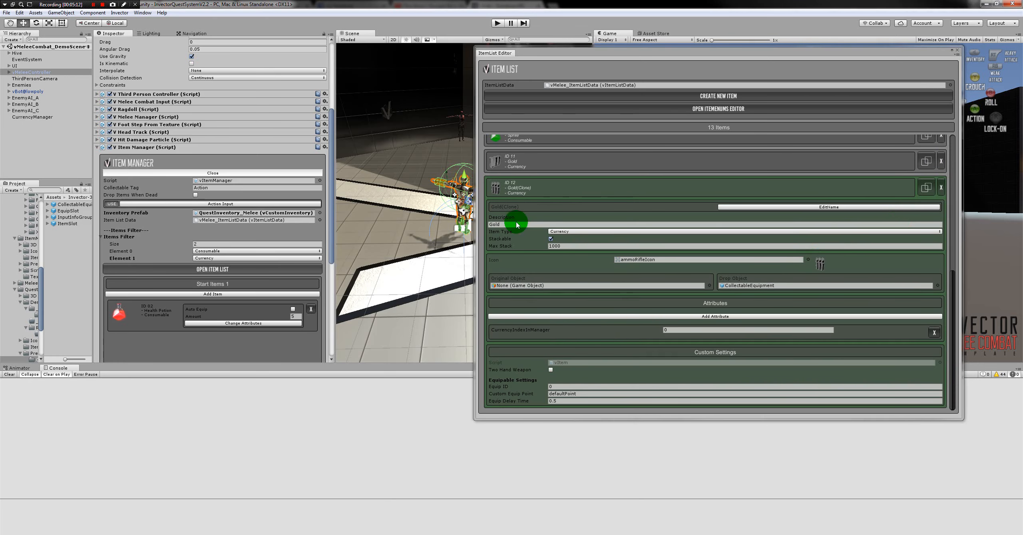
Rename the duplicated Gold item to Silver and change its description to Silver.
click(806, 208)
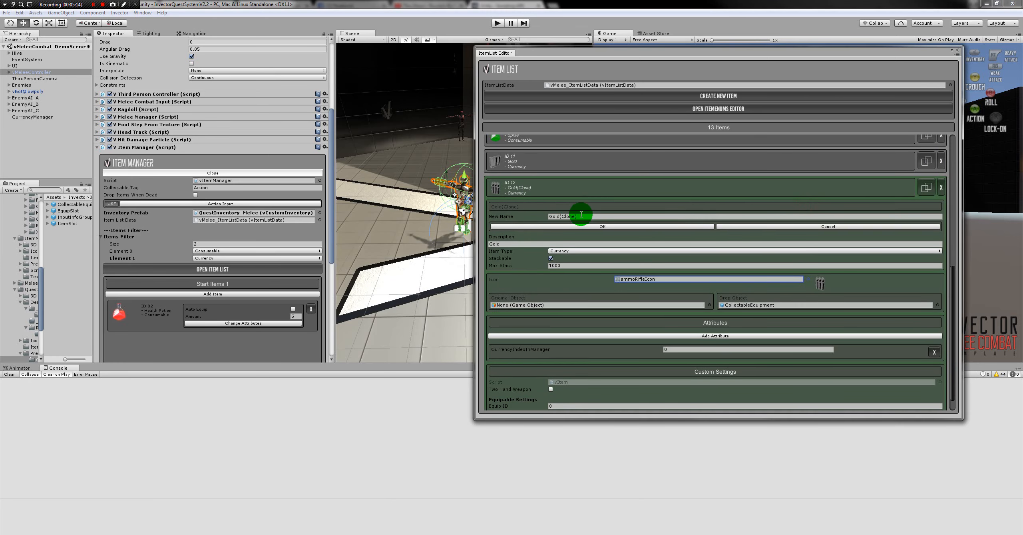
click(582, 216)
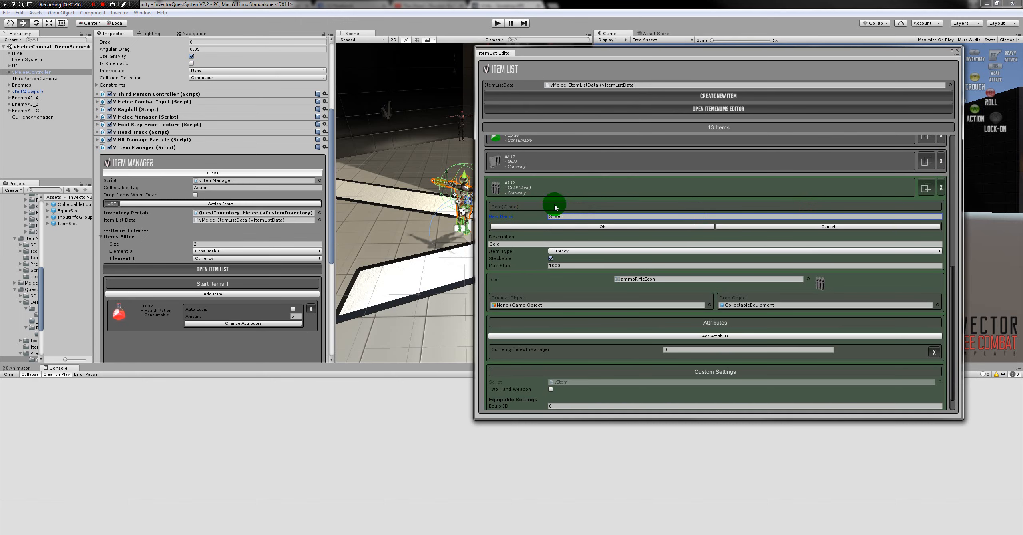
click(518, 244)
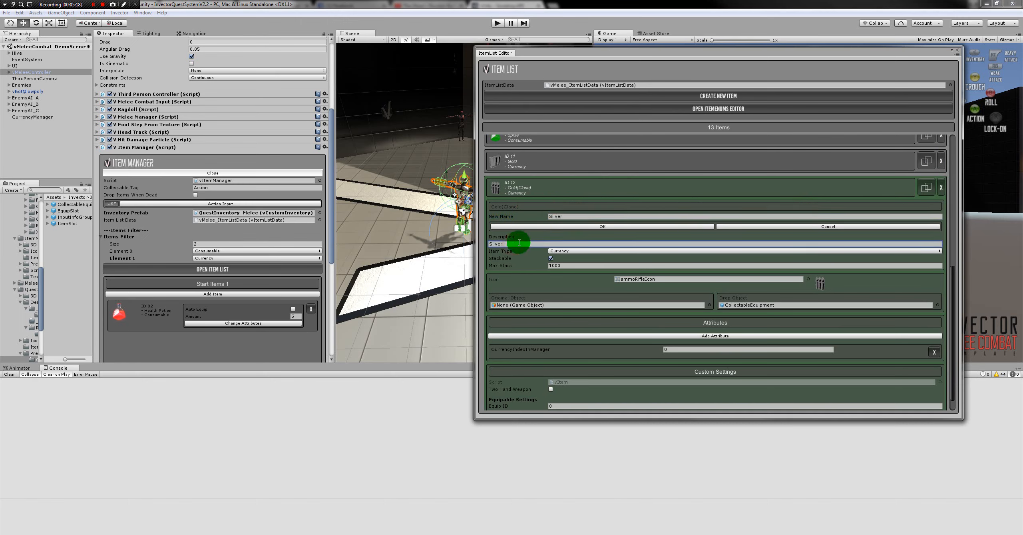
click(537, 226)
Set the Silver item's CurrencyIndexInManager attribute to 1 and close the item list.
click(676, 331)
text(1)
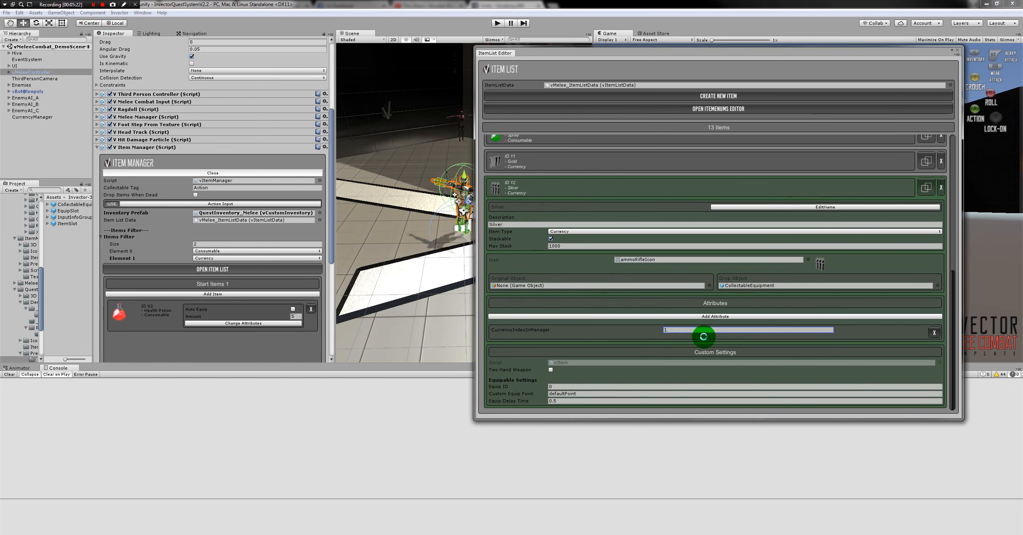
click(519, 191)
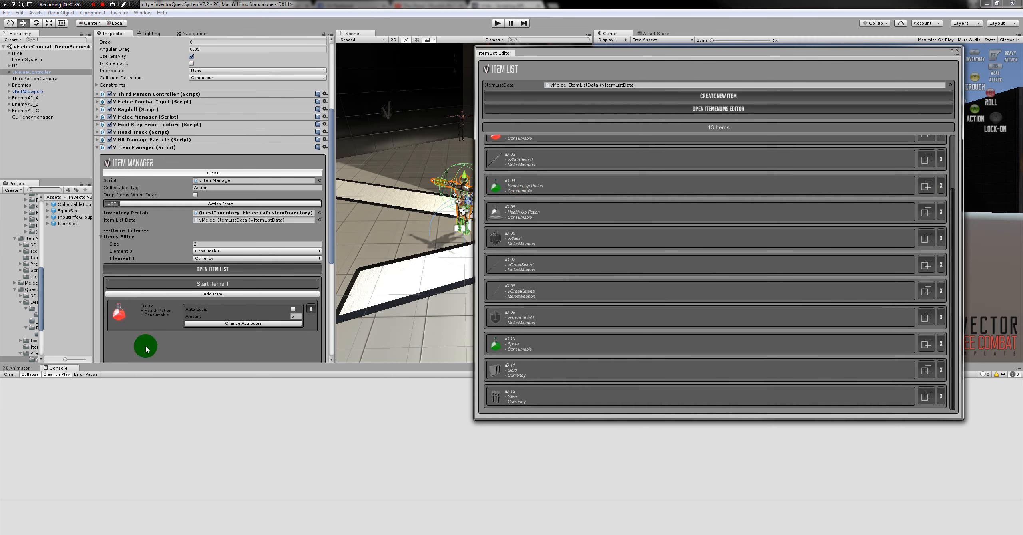
click(958, 51)
Remove the Health Potion from the Item Manager's start items.
scroll(297, 253, down, 3)
drag(332, 258, 331, 300)
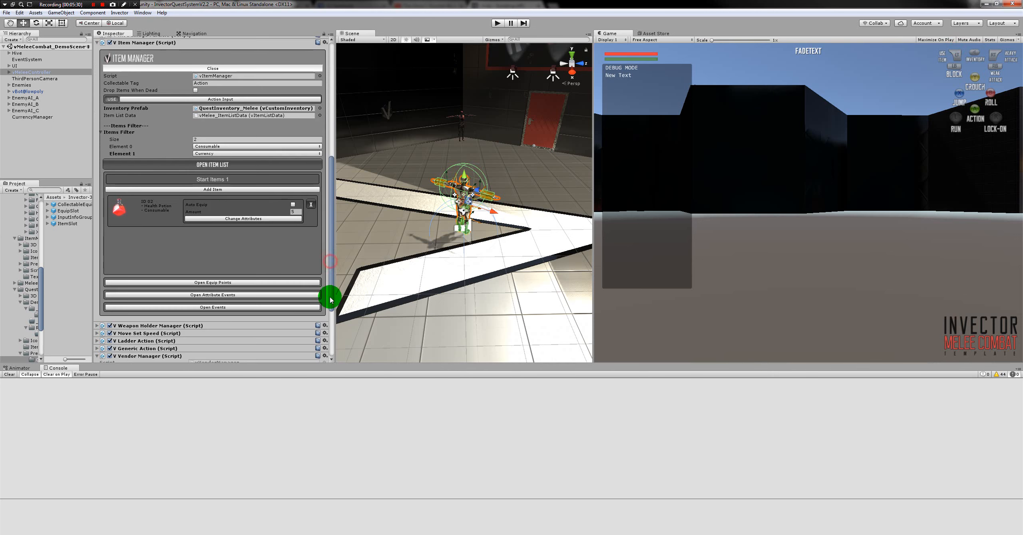
click(312, 206)
Add the Gold and Silver currency items to the Item Manager's start items.
click(178, 189)
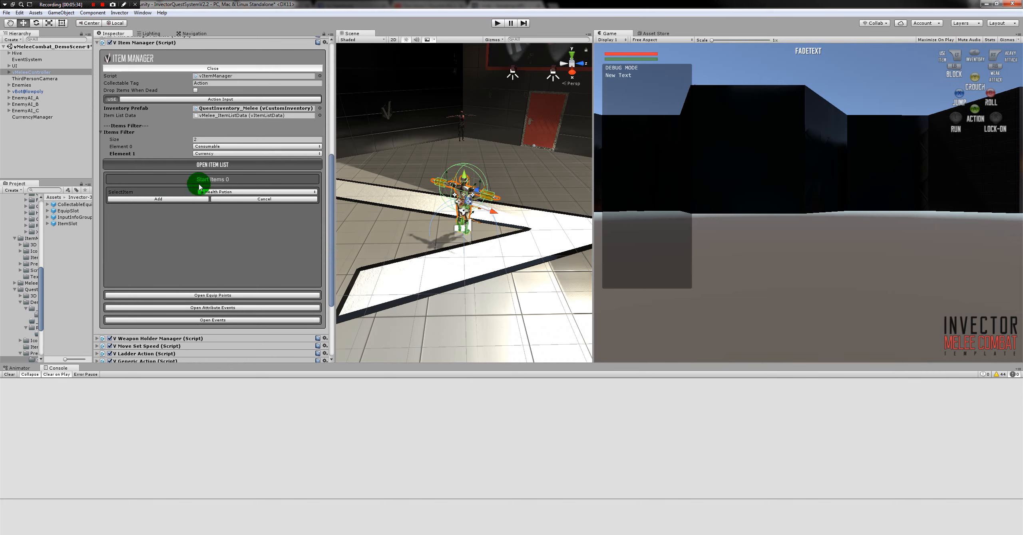
click(218, 154)
click(219, 183)
click(227, 195)
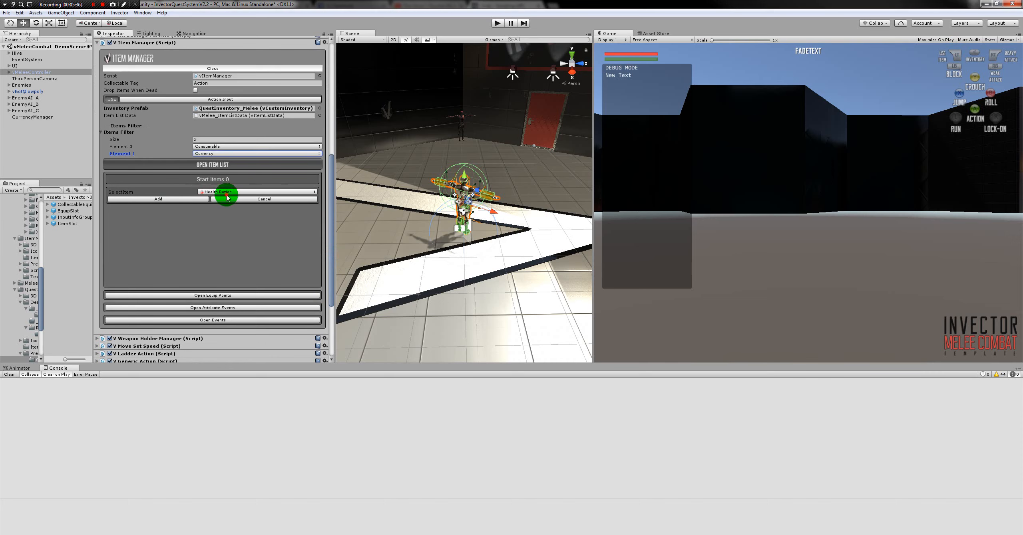
click(214, 237)
click(190, 199)
click(214, 189)
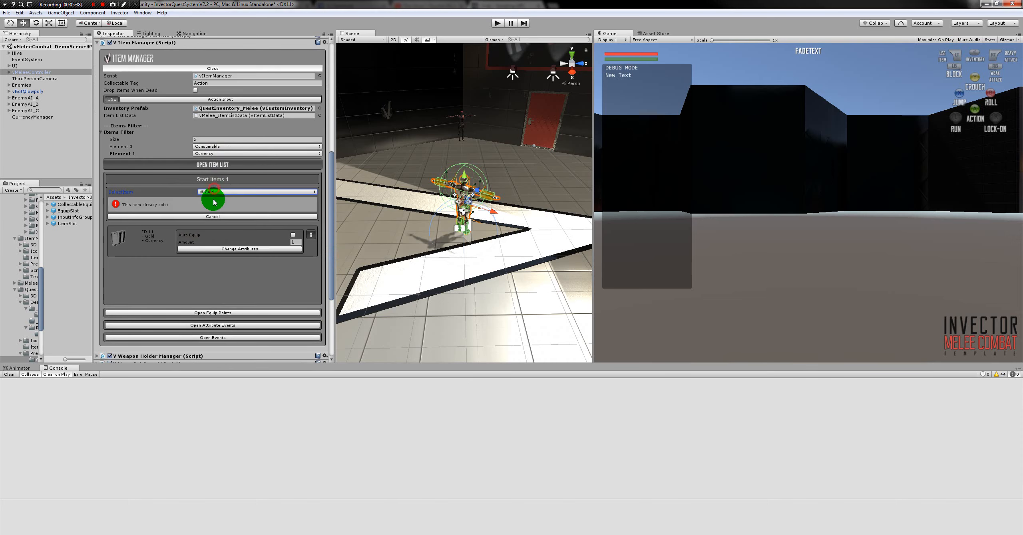
click(216, 193)
click(216, 242)
click(172, 198)
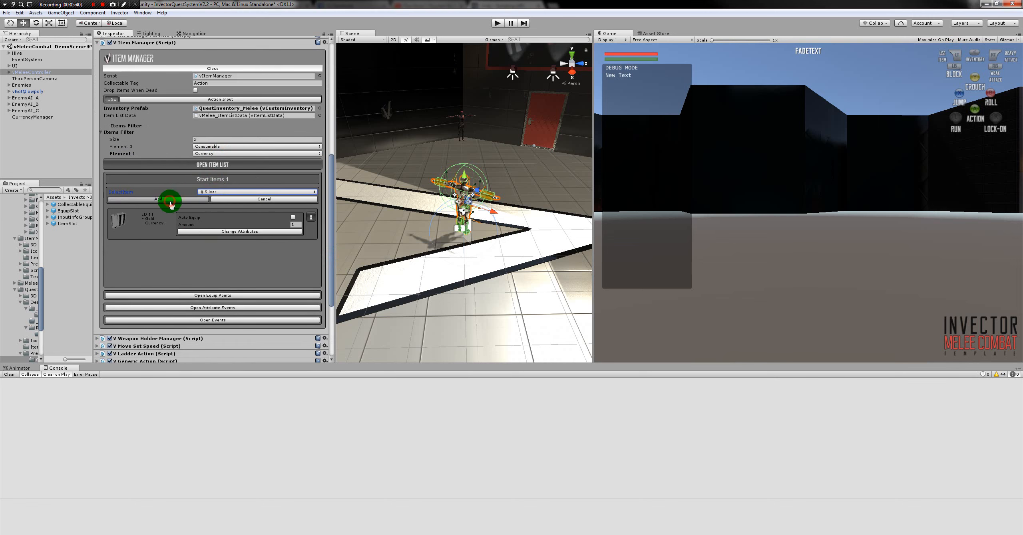
Set the starting amounts of Gold and Silver to 100 each and check the Gold item's settings in the item list.
click(294, 219)
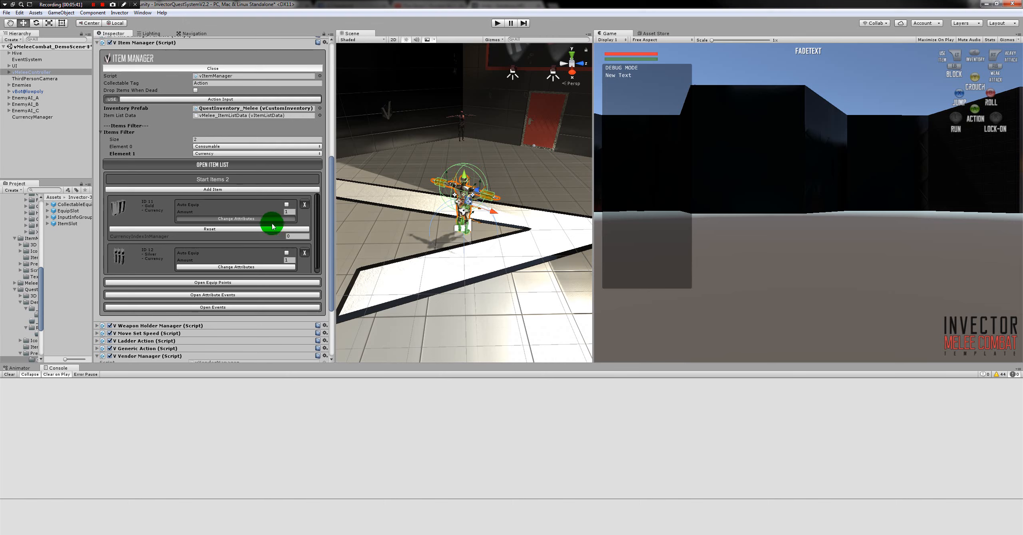
click(271, 222)
click(295, 212)
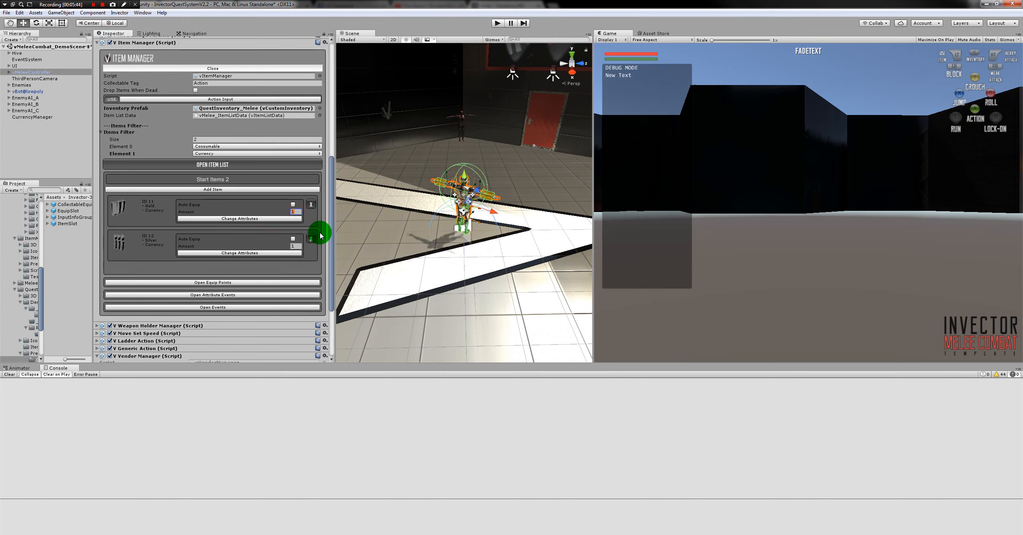
text(100)
click(296, 247)
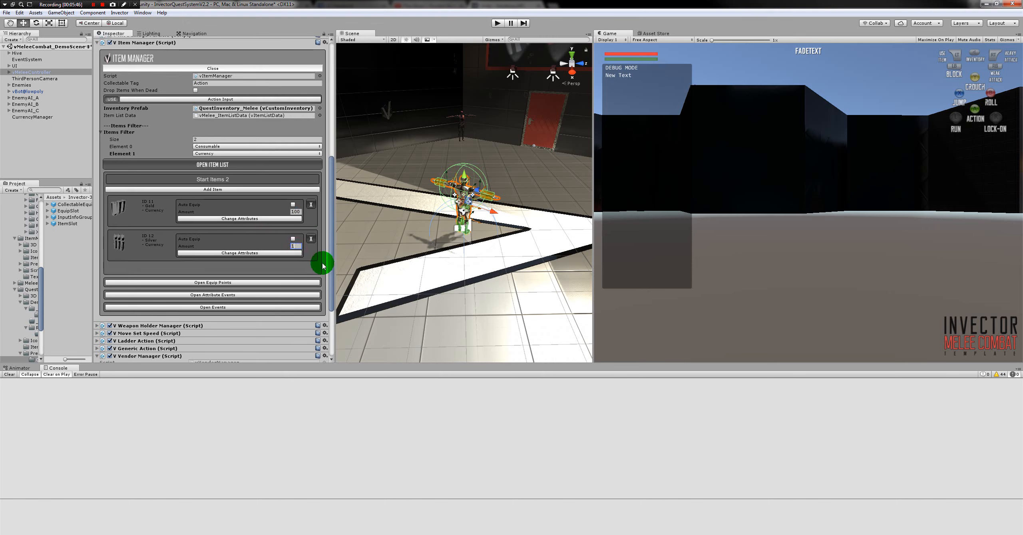
text(100)
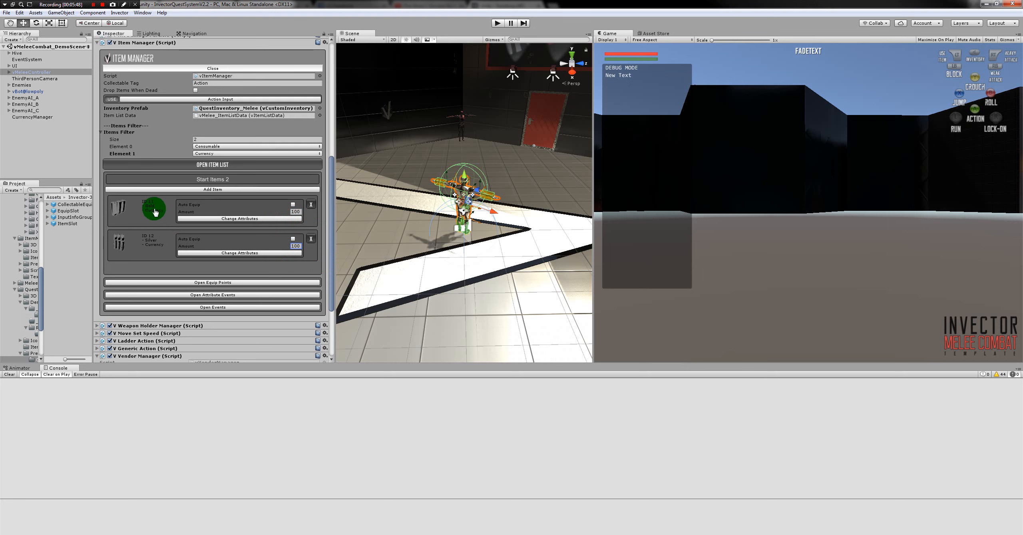
click(142, 203)
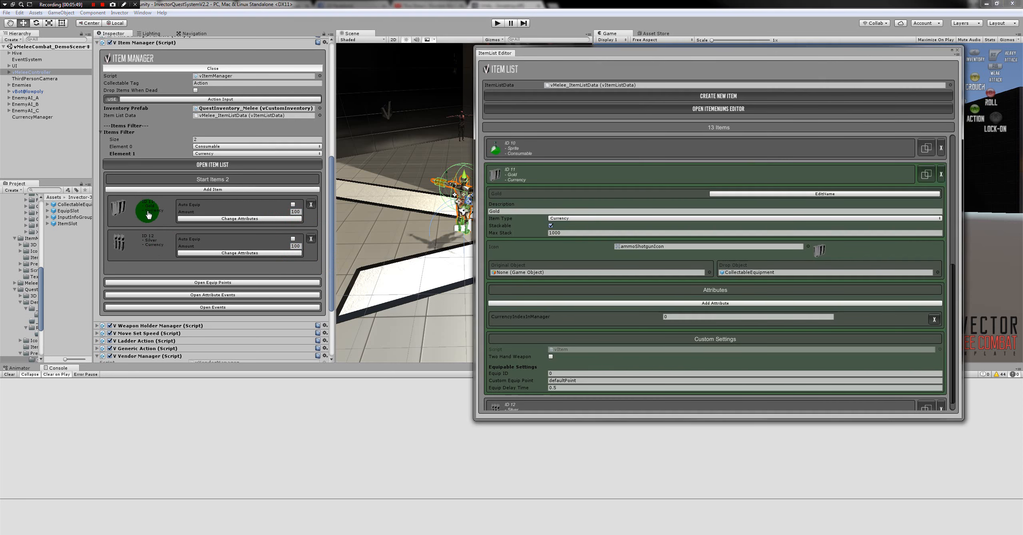
click(958, 52)
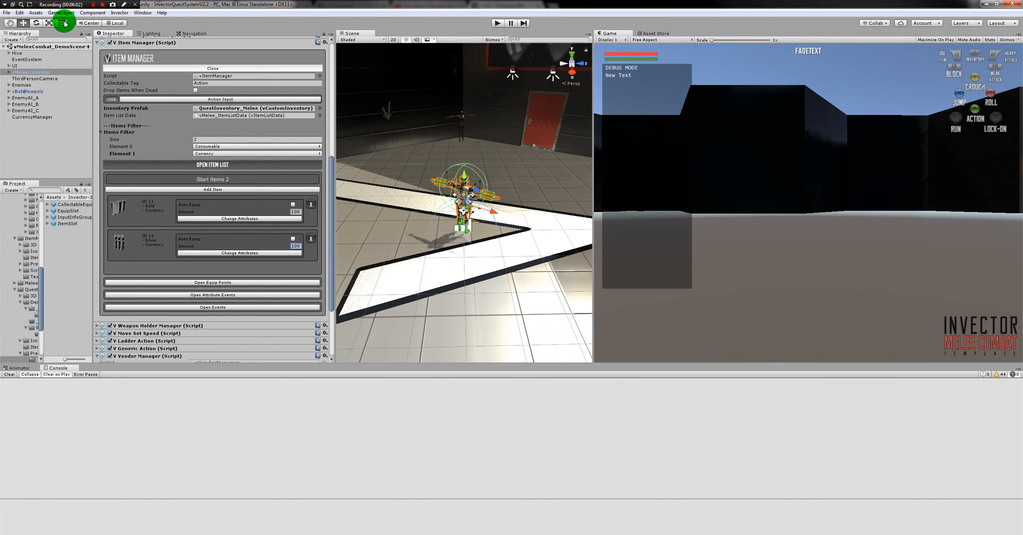
Open the NPC creator for the quest system and set the NPC type to Seller.
click(119, 13)
mouse_move(133, 50)
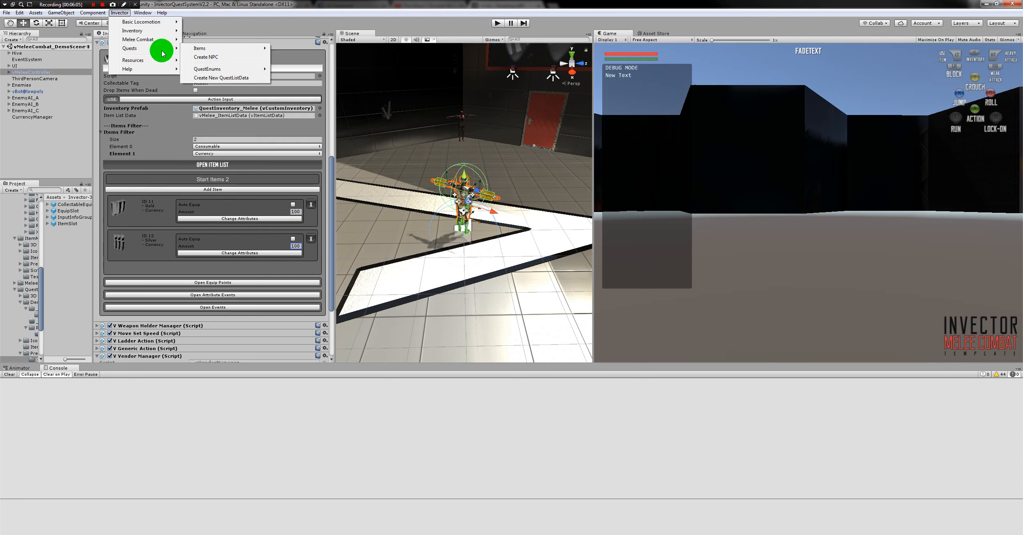
click(176, 48)
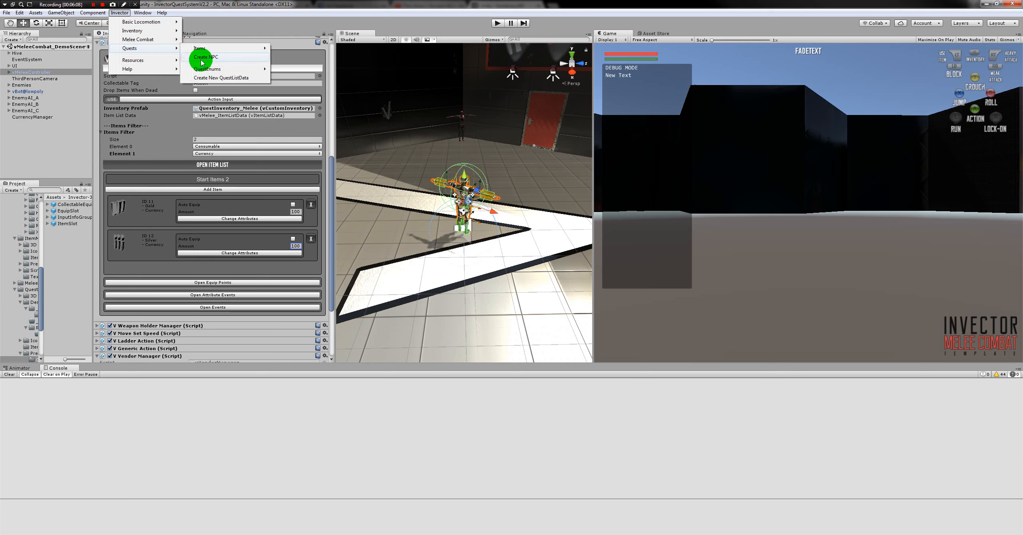
click(206, 58)
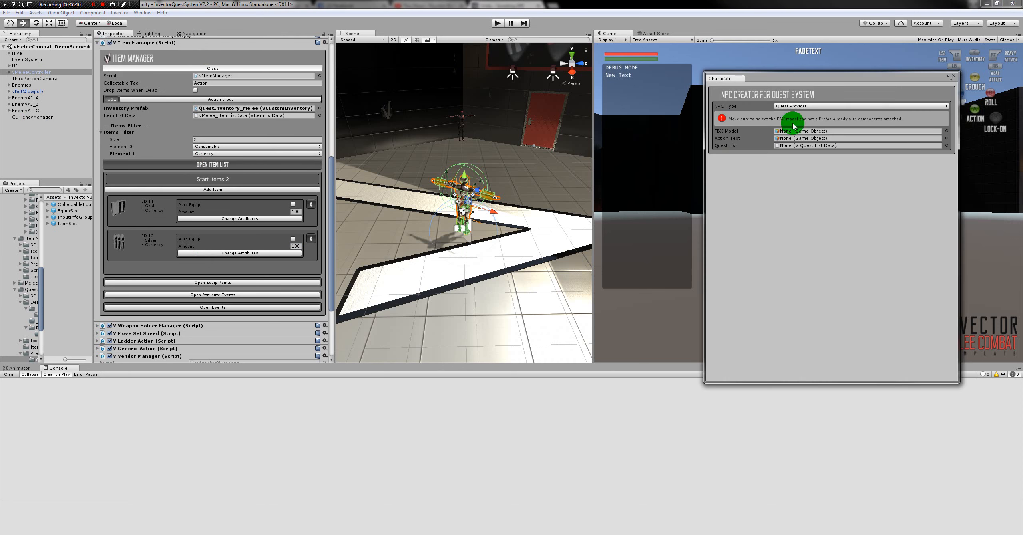
click(794, 105)
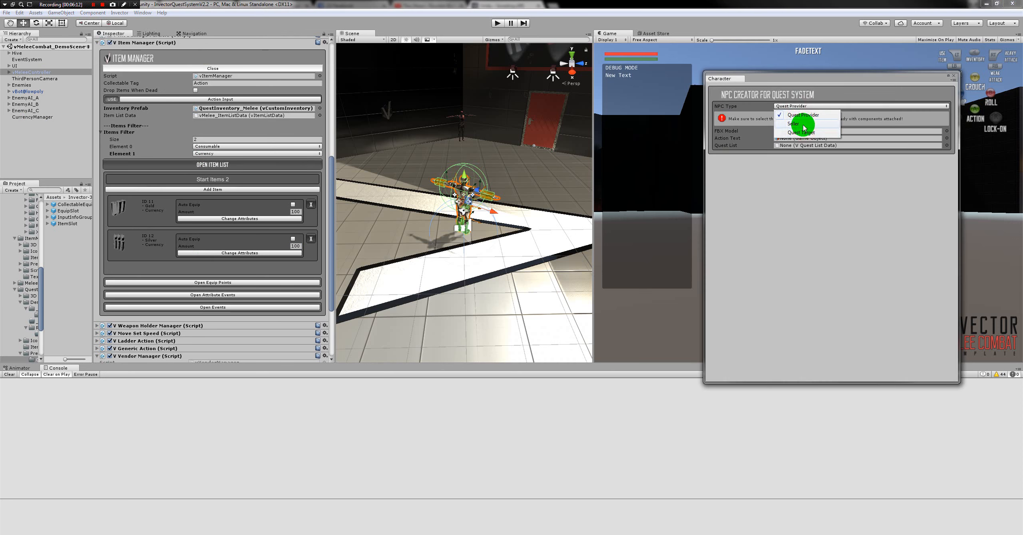
click(803, 125)
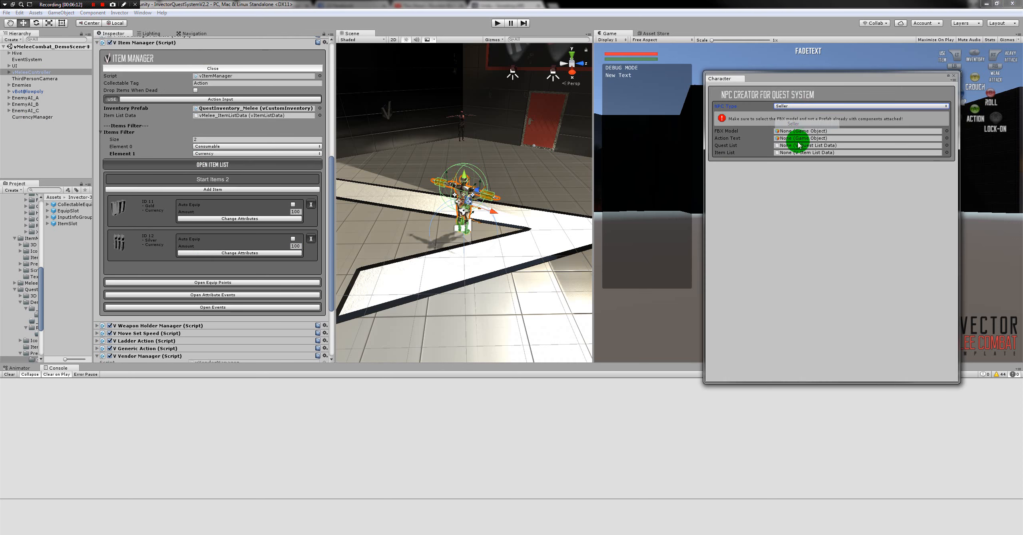
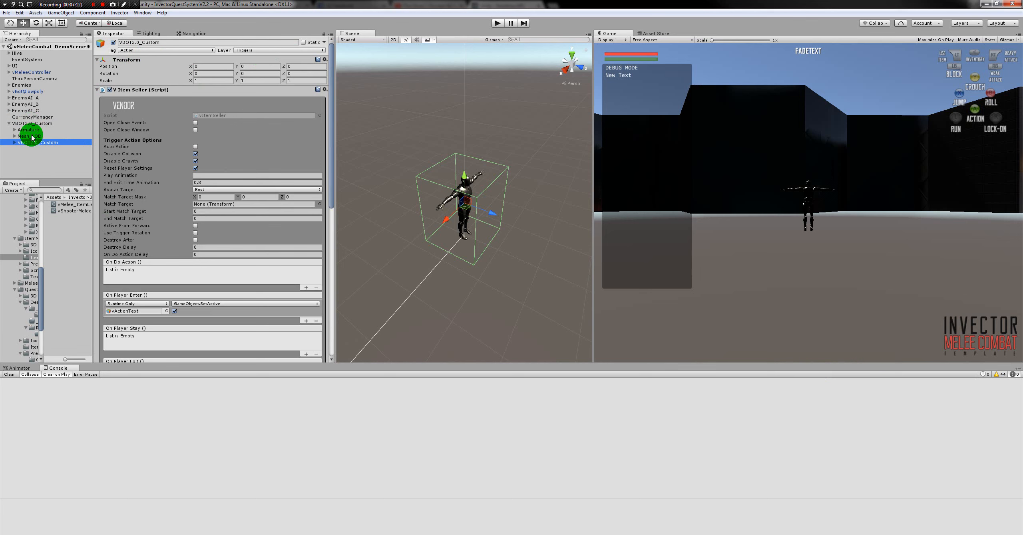
Examine the components of the VBOT2.0_Custom NPC and of its child vendor object, including their location relative to the arena.
click(35, 125)
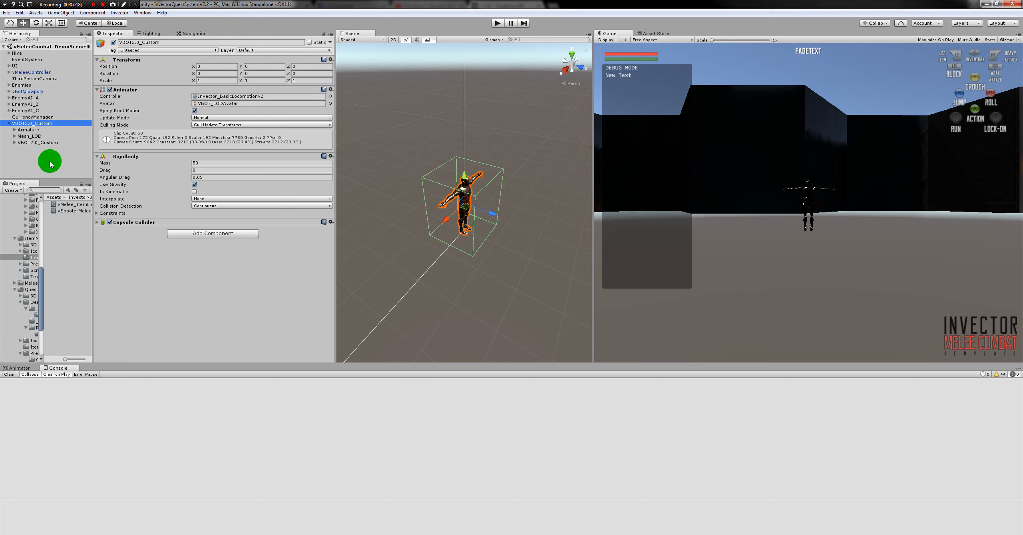
click(39, 143)
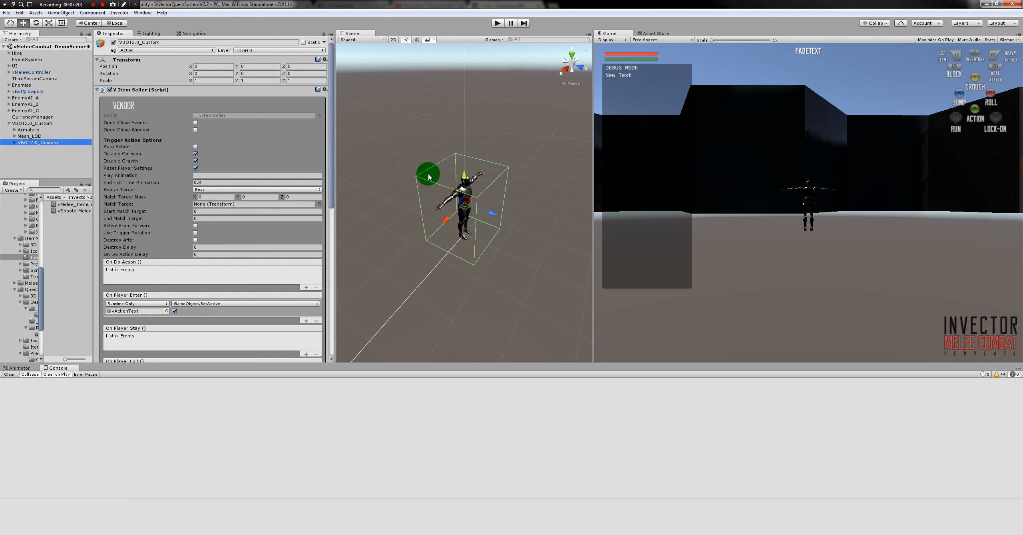
alt+drag(482, 192, 483, 229)
key(s)
right_drag(482, 230, 518, 244)
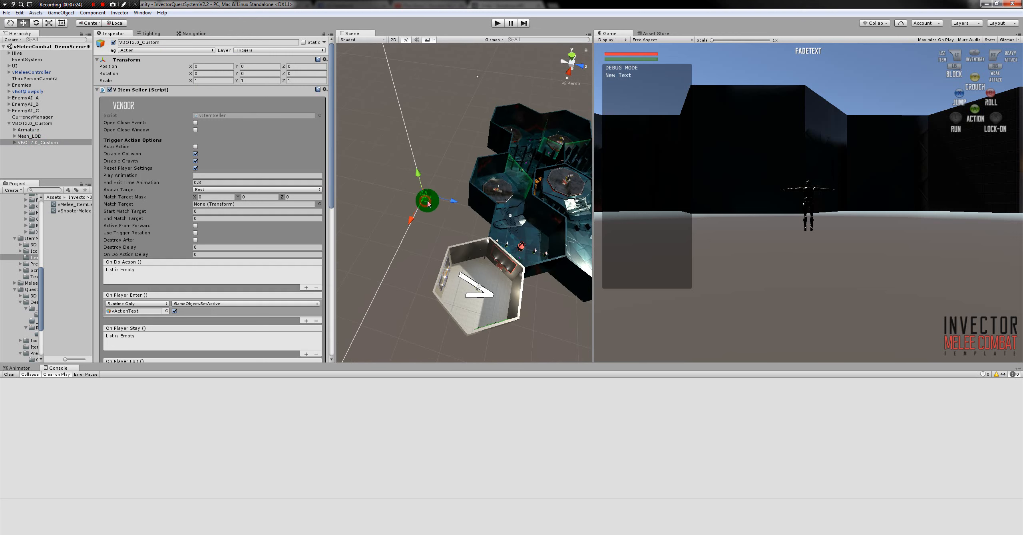
Try to move the child vendor object on its own from the origin into the hexagonal room.
drag(428, 204, 507, 291)
key(e)
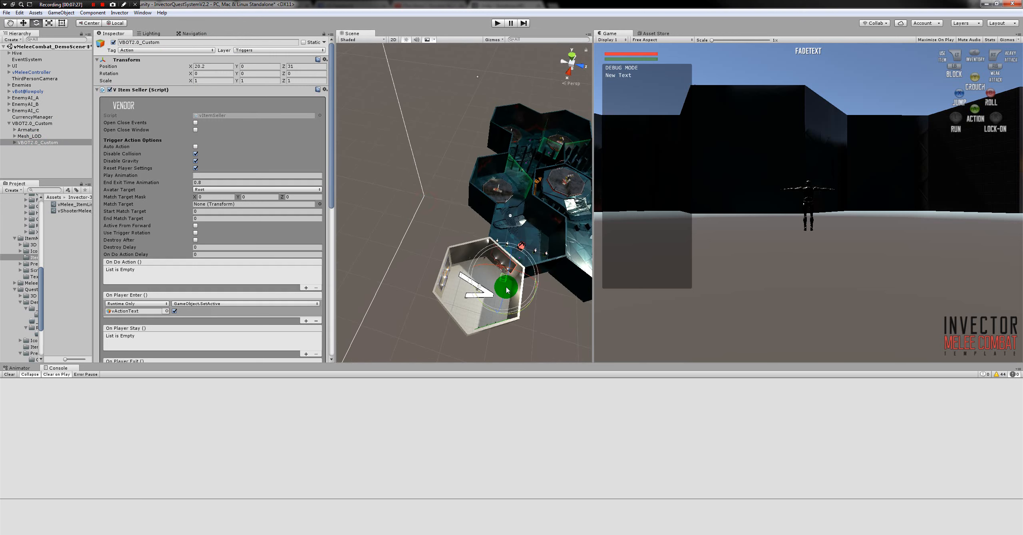
key(w)
right_drag(496, 322, 497, 265)
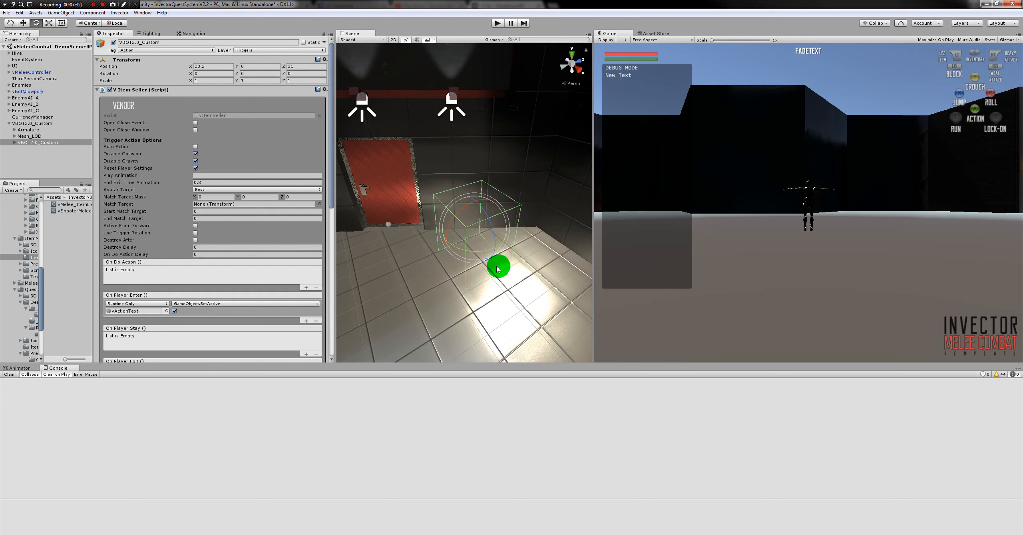
double_click(50, 143)
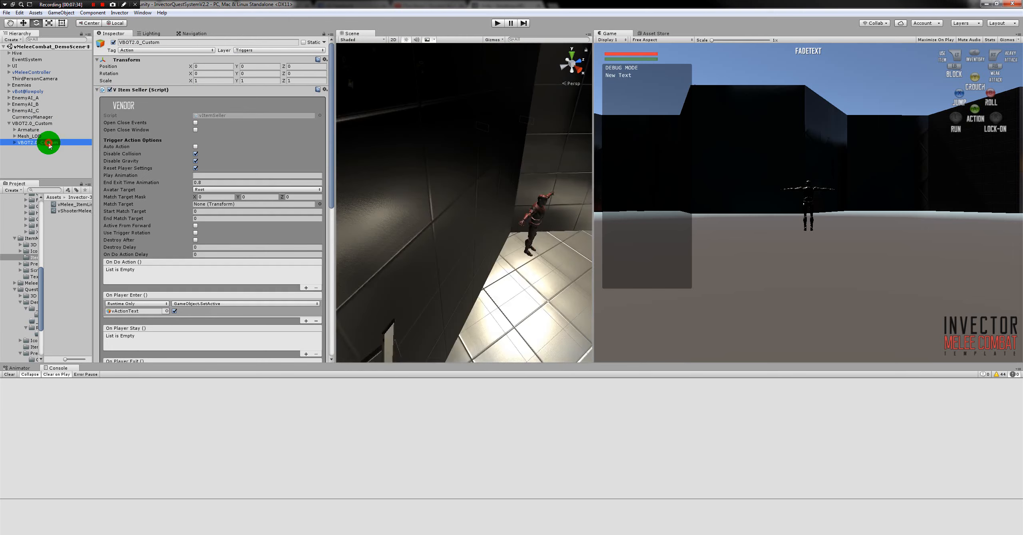
Move the whole parent VBOT2.0_Custom NPC from the origin into the hexagonal room with the red door.
click(32, 124)
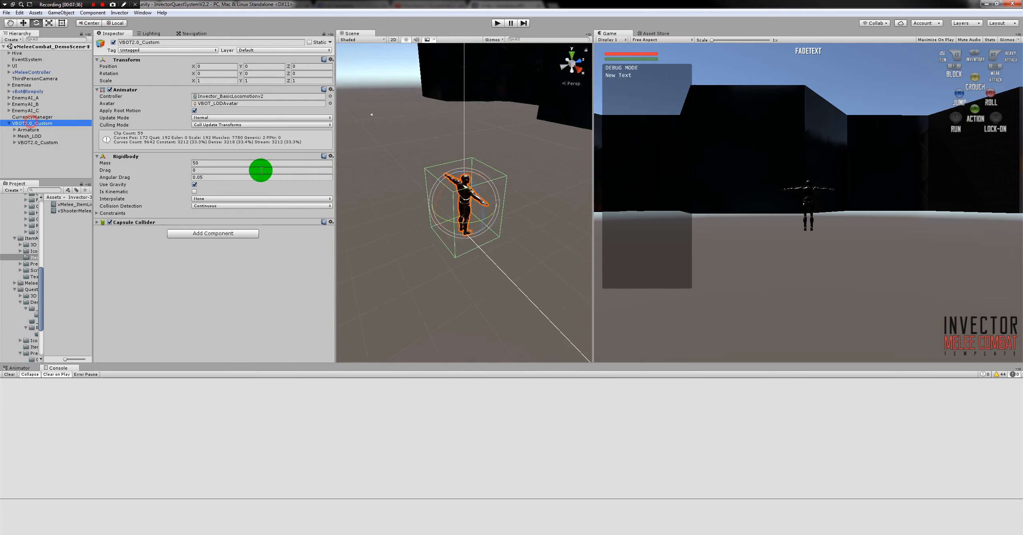
right_drag(396, 250, 413, 219)
drag(376, 217, 564, 223)
right_drag(563, 223, 491, 256)
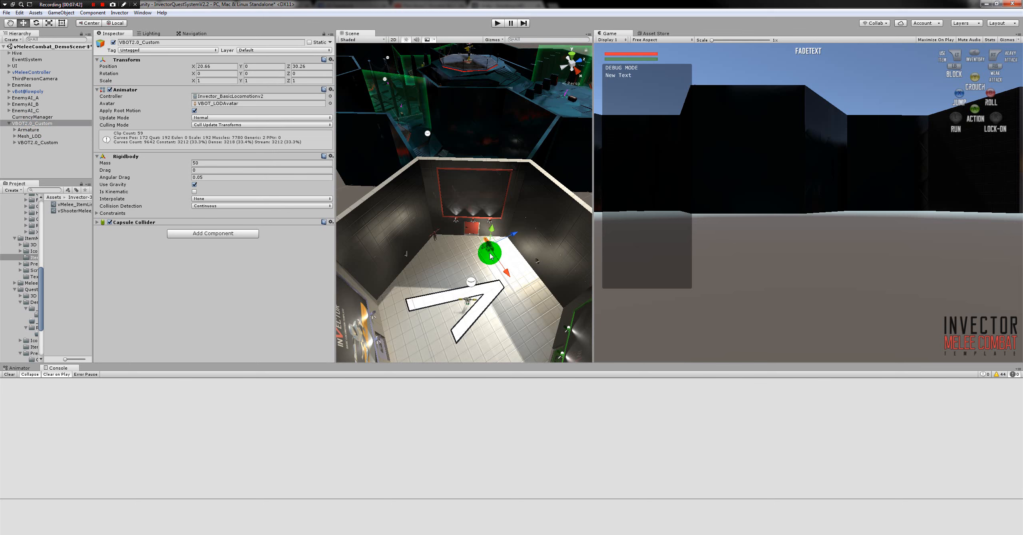
Rotate the NPC to about 143 degrees around Y, shift it to about X 22.9, Z 30.53, and save the scene.
key(e)
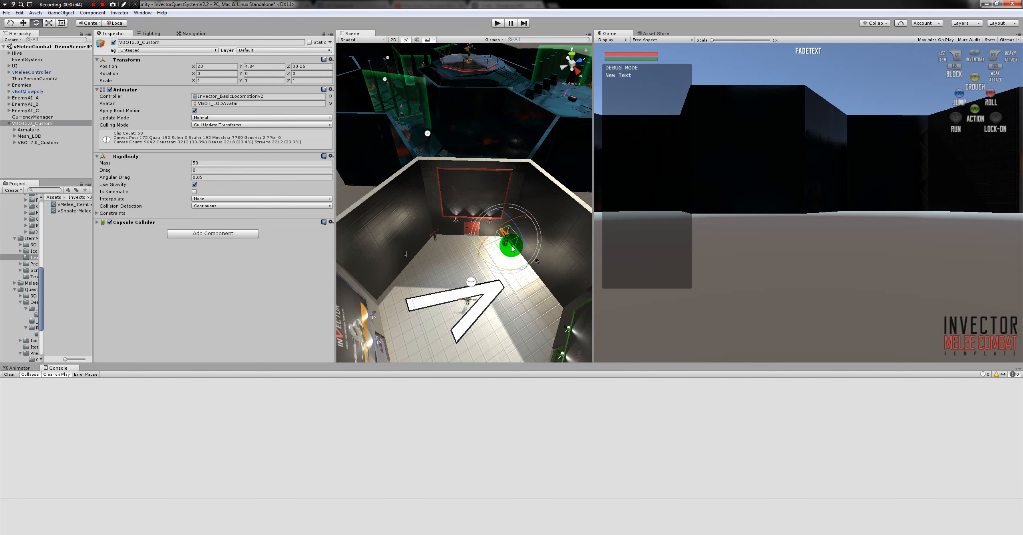
drag(502, 273, 430, 264)
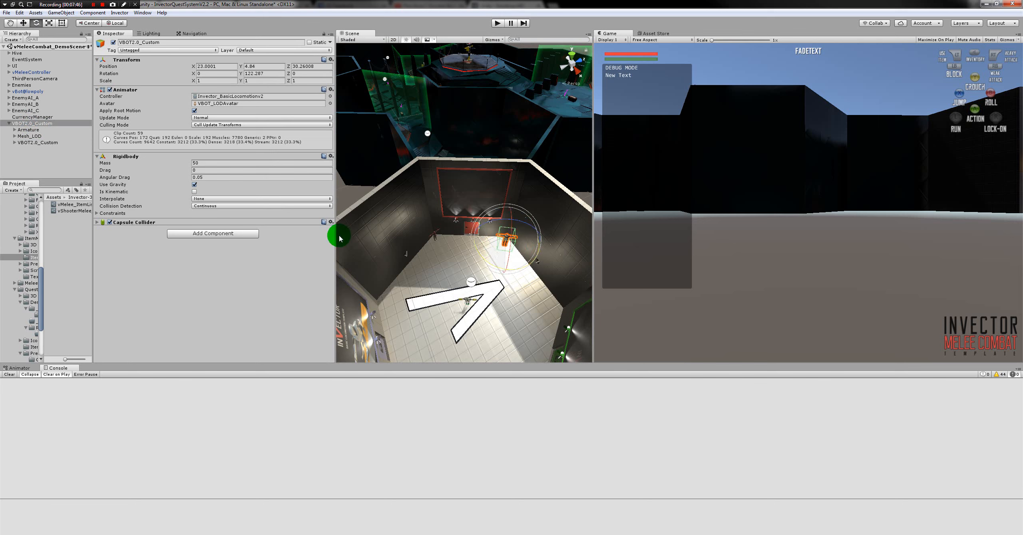
drag(340, 239, 333, 230)
key(w)
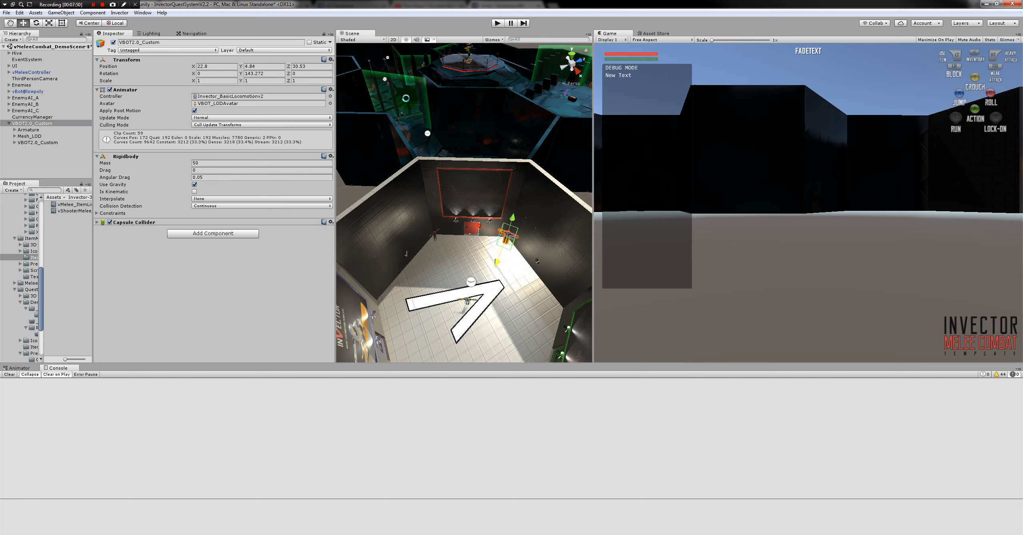
key(ctrl+s)
Set the NPC's Y position to 0 and move it across the floor to about X 20.95, Z 33.01.
key(f)
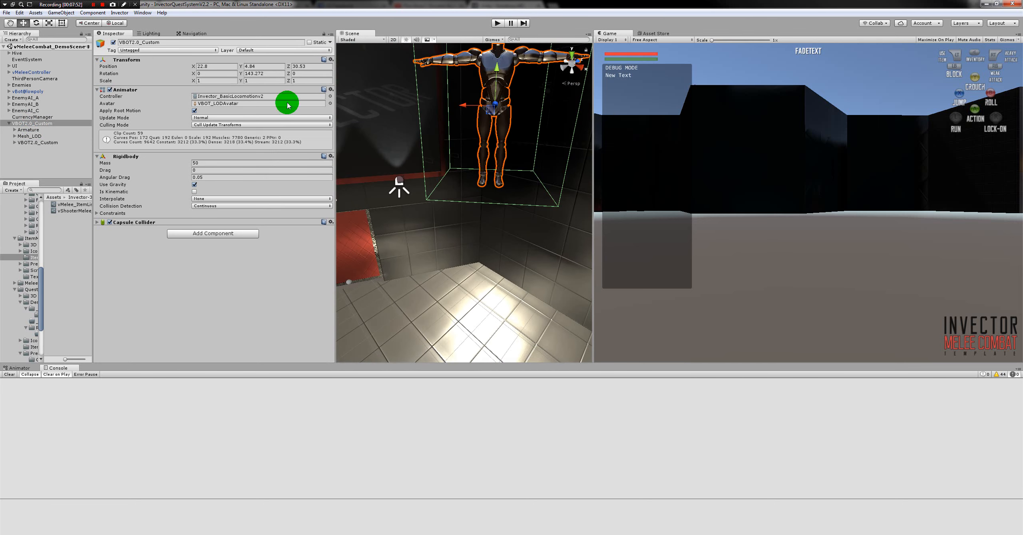
click(262, 67)
text(0)
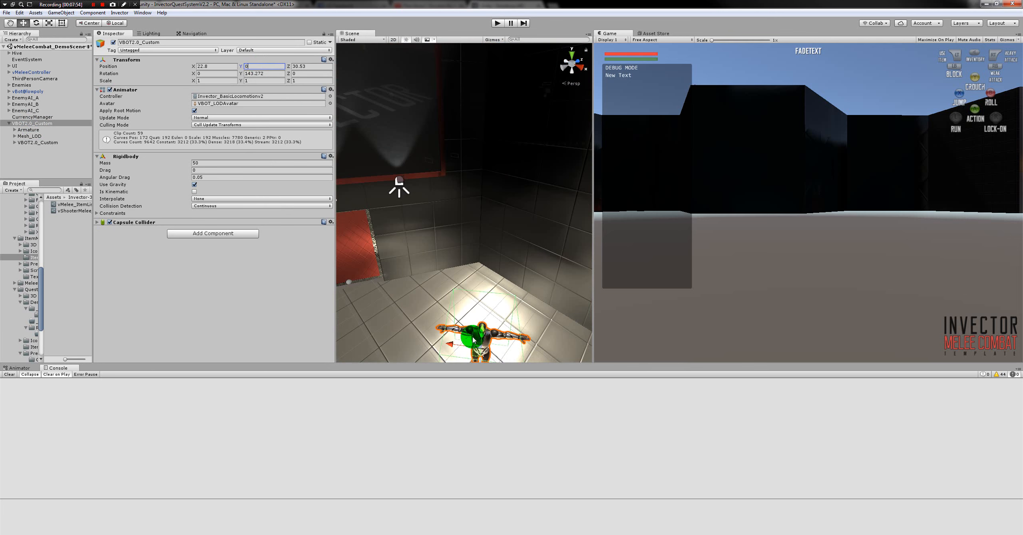
scroll(515, 348, down, 8)
right_drag(466, 337, 478, 289)
drag(478, 289, 474, 231)
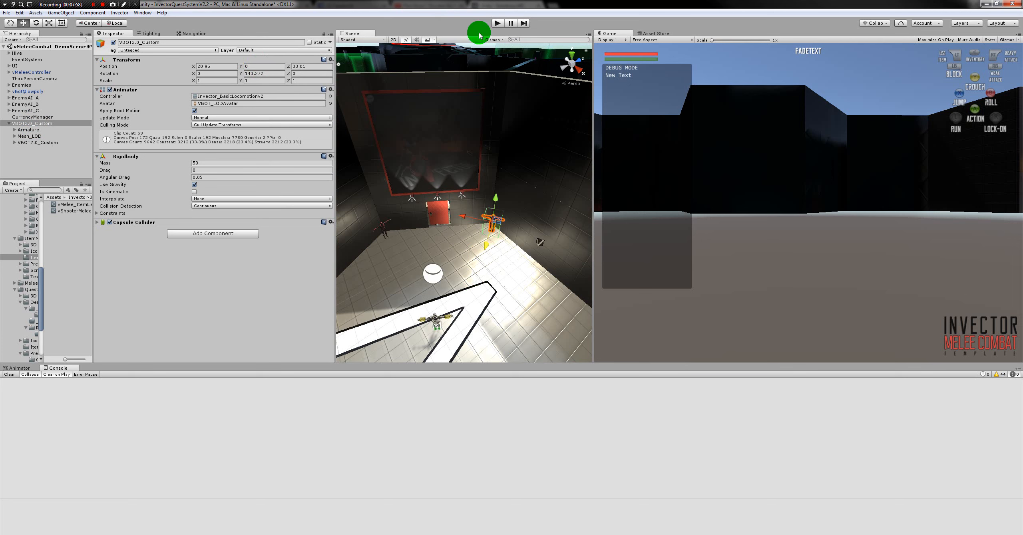
Open the vMelee_ItemListData assigned to the child vendor object in the item list editor and look through its items.
double_click(39, 143)
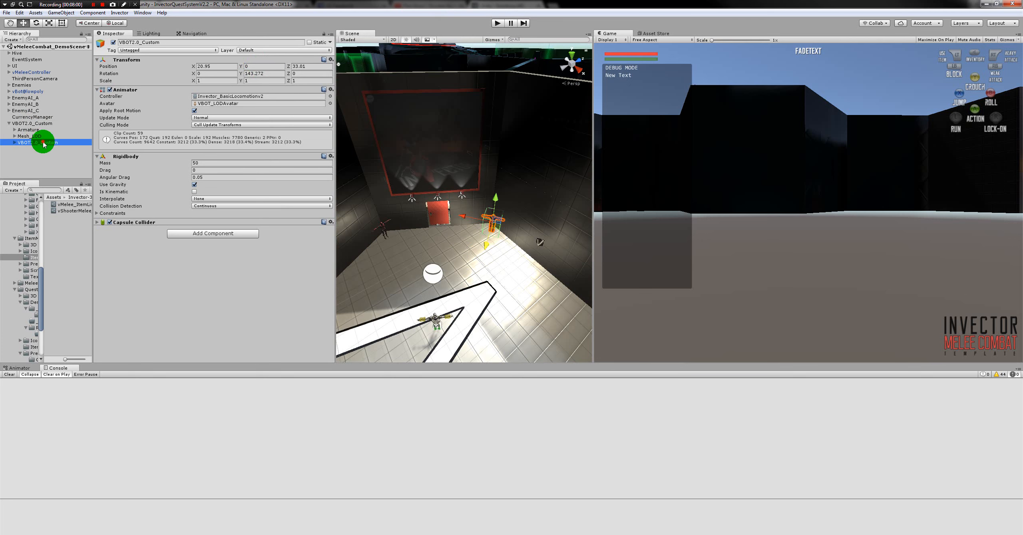
scroll(269, 236, down, 10)
scroll(259, 253, down, 5)
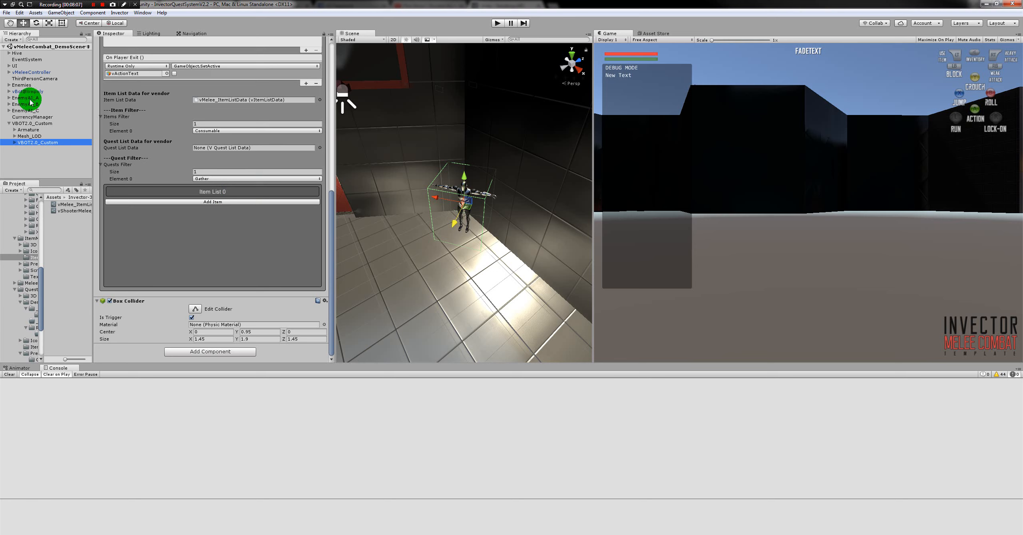
double_click(235, 101)
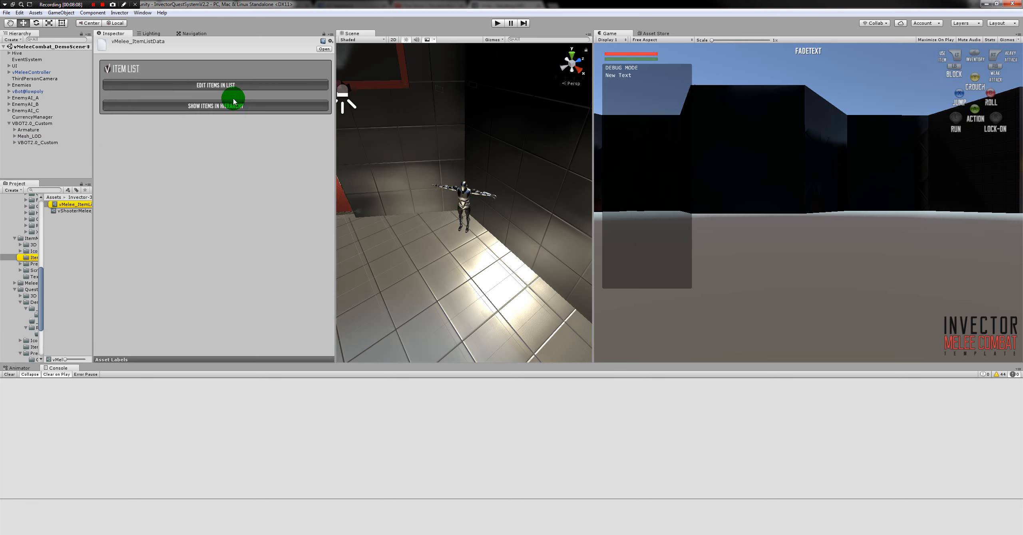
click(209, 88)
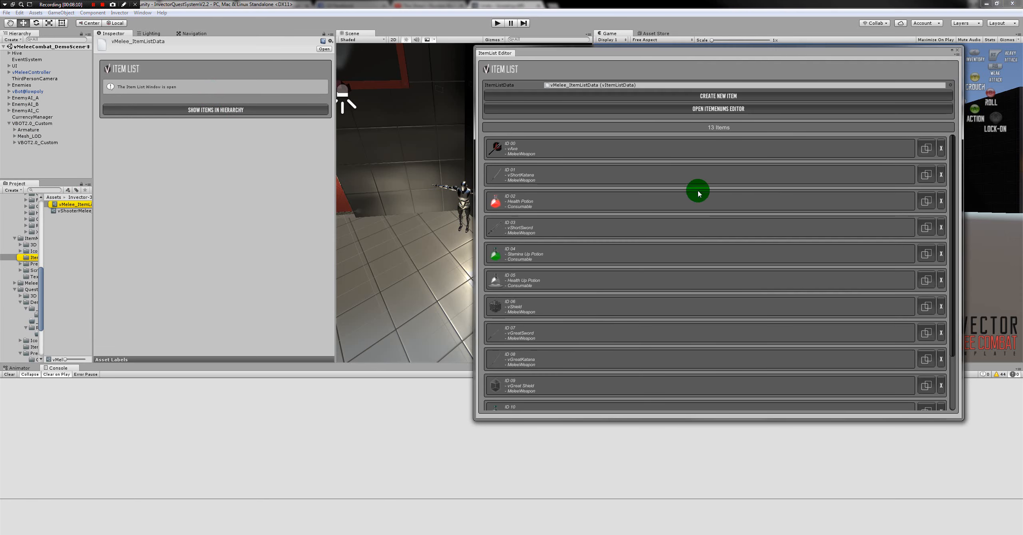
scroll(696, 192, down, 3)
scroll(697, 195, up, 3)
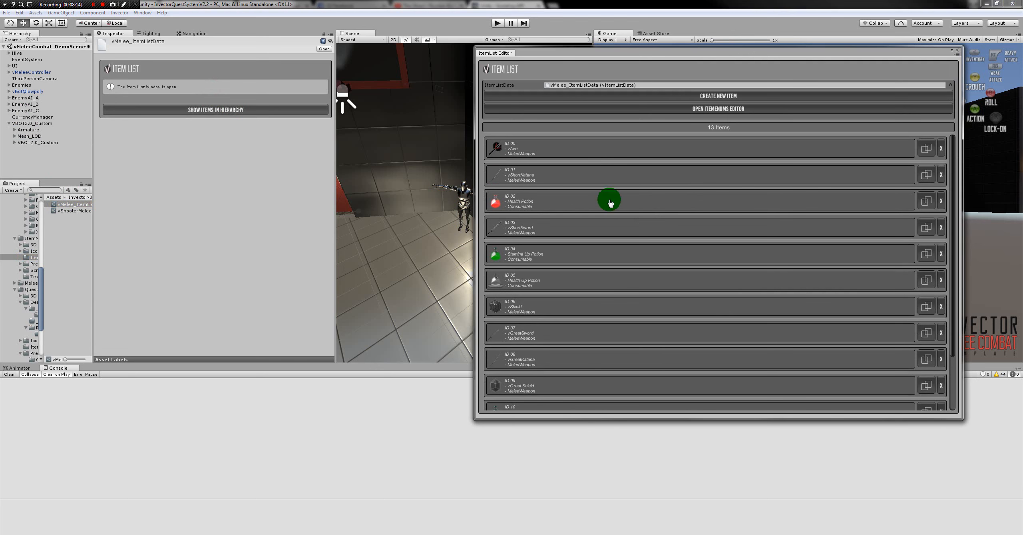
Add the Currency Index In Manager attribute with value 0 to the Health Potion item.
click(572, 203)
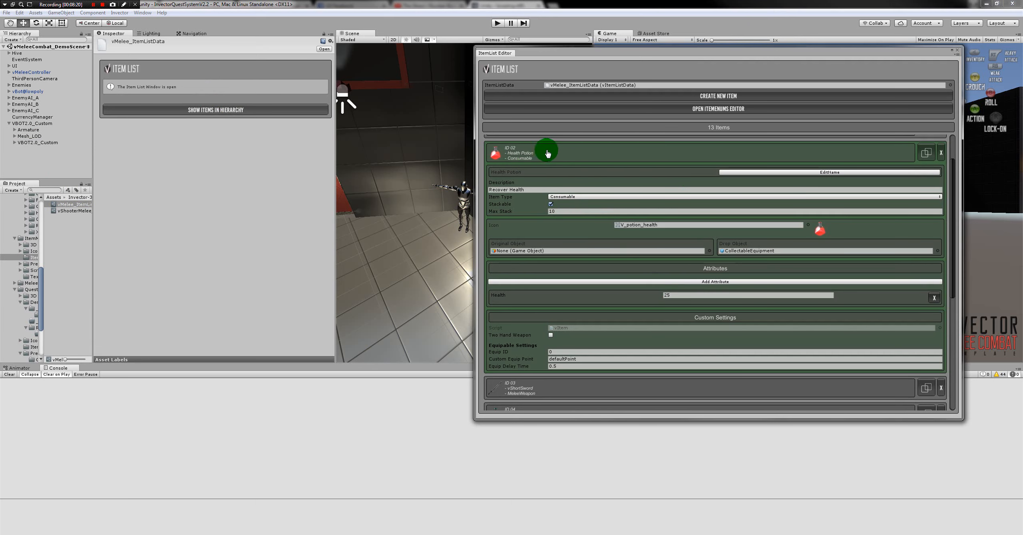
click(646, 282)
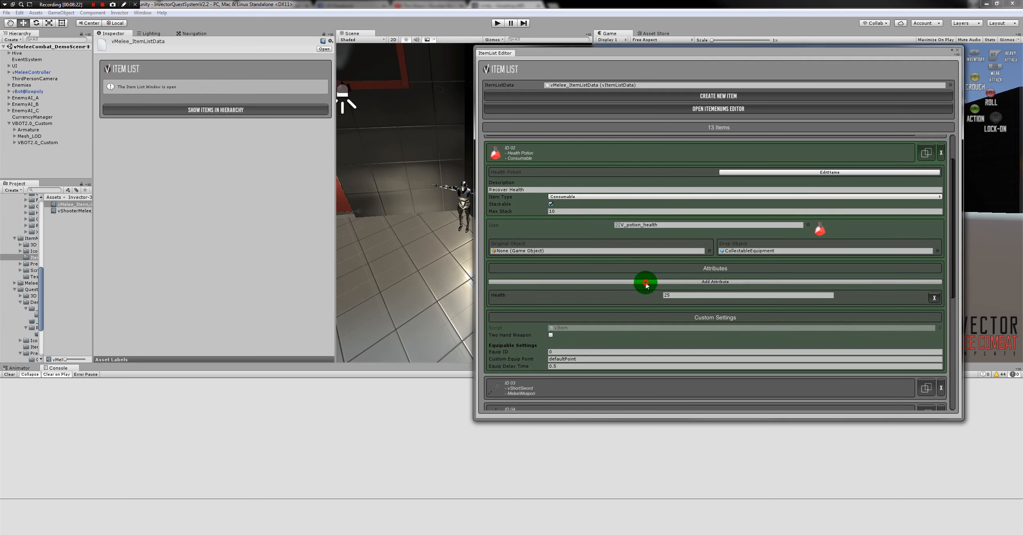
click(550, 237)
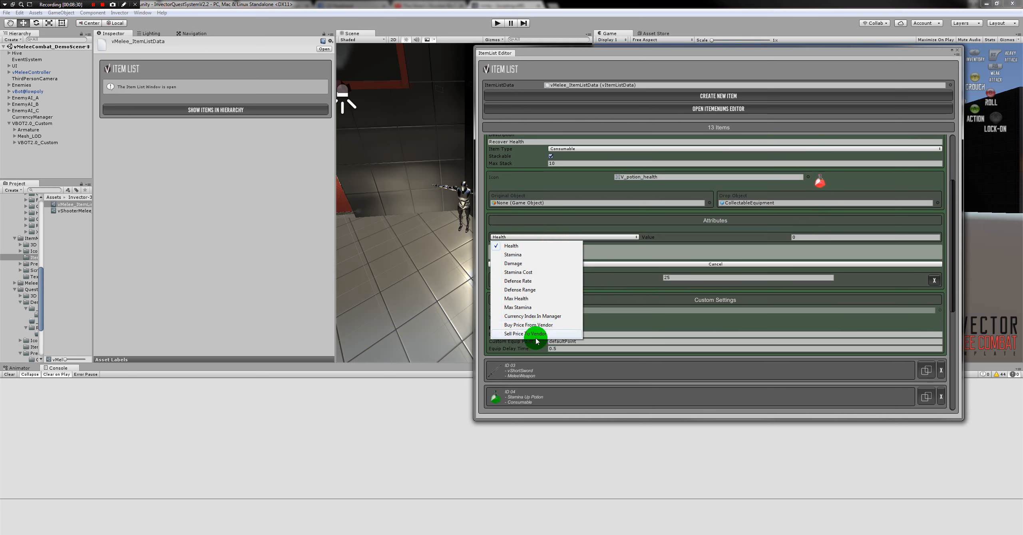
click(532, 316)
click(518, 252)
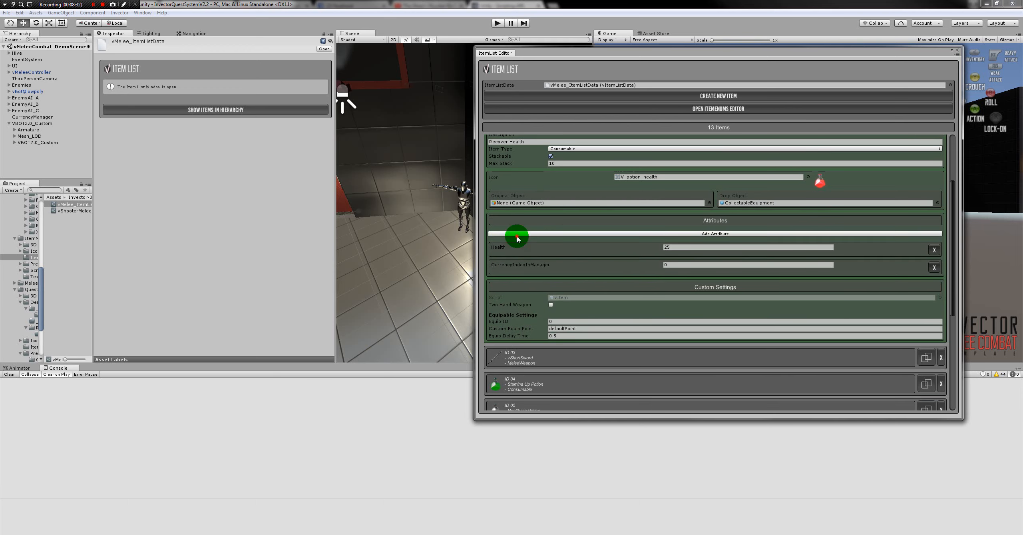
Add the Buy Price From Vendor and Sell Price To Vendor attributes to the Health Potion.
click(517, 236)
click(518, 237)
click(529, 324)
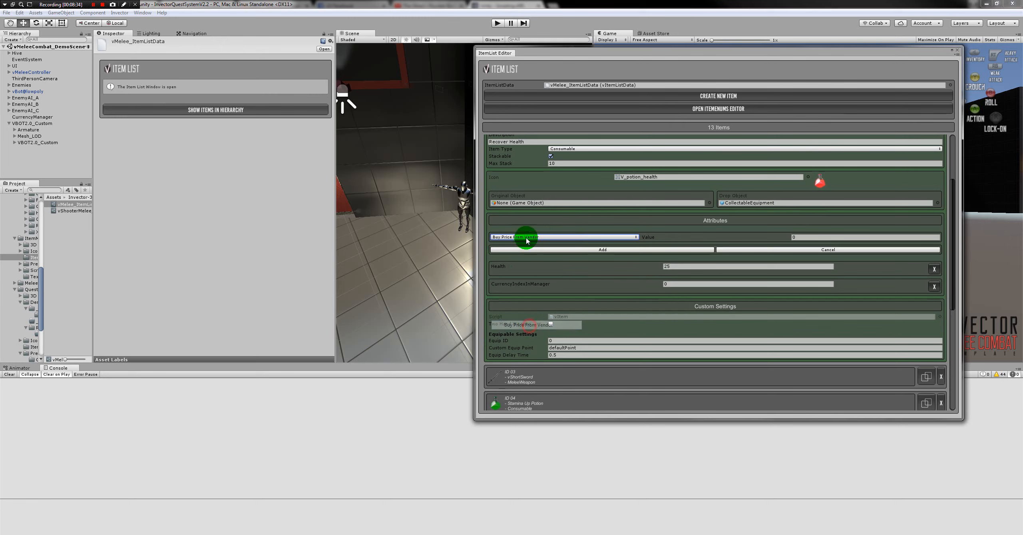
click(523, 250)
click(521, 239)
click(521, 237)
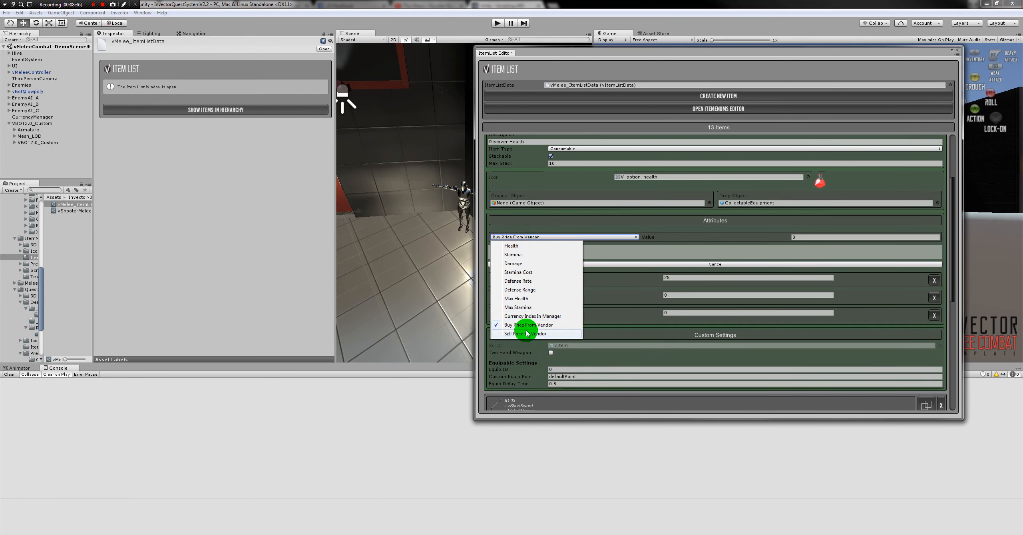
click(527, 334)
click(539, 250)
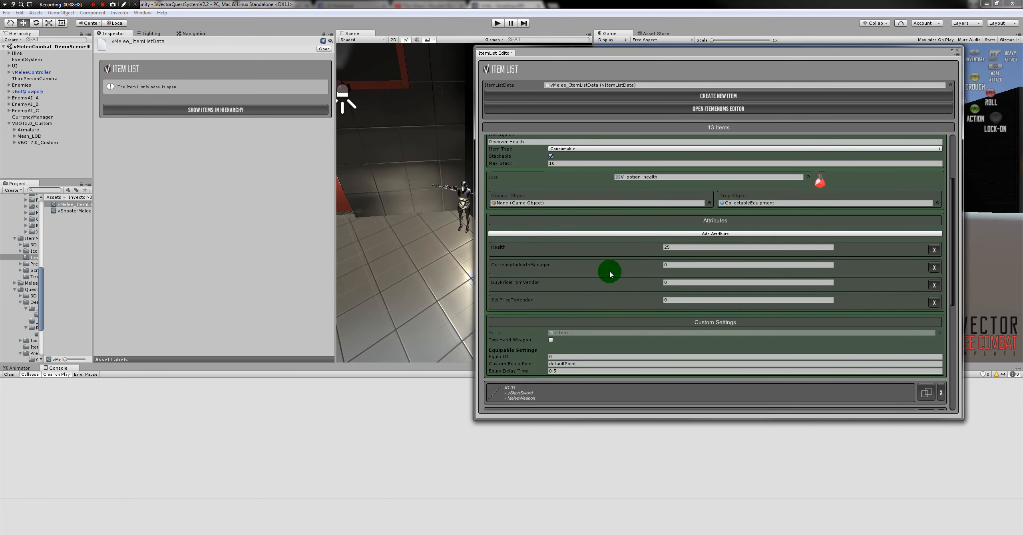
Enter the Health Potion's buy price, set its sell price to 25, and collapse the item.
click(666, 265)
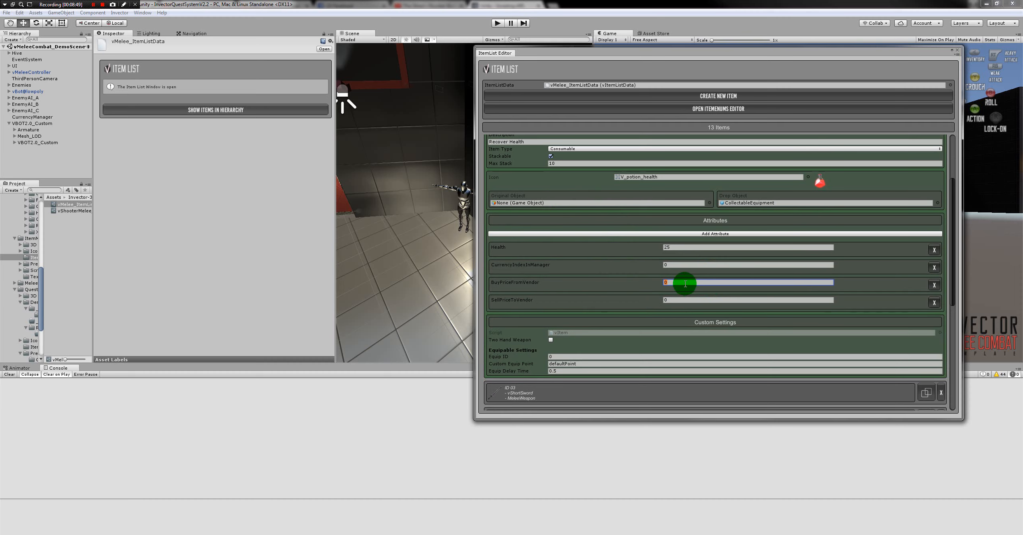
click(670, 284)
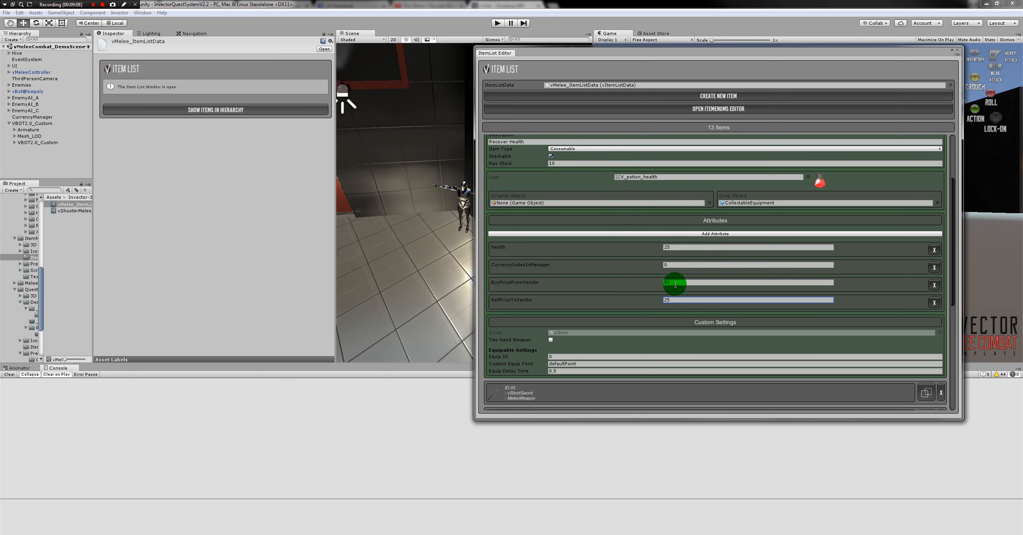
mouse_move(951, 282)
mouse_down()
mouse_move(951, 260)
mouse_move(859, 227)
mouse_up()
click(532, 185)
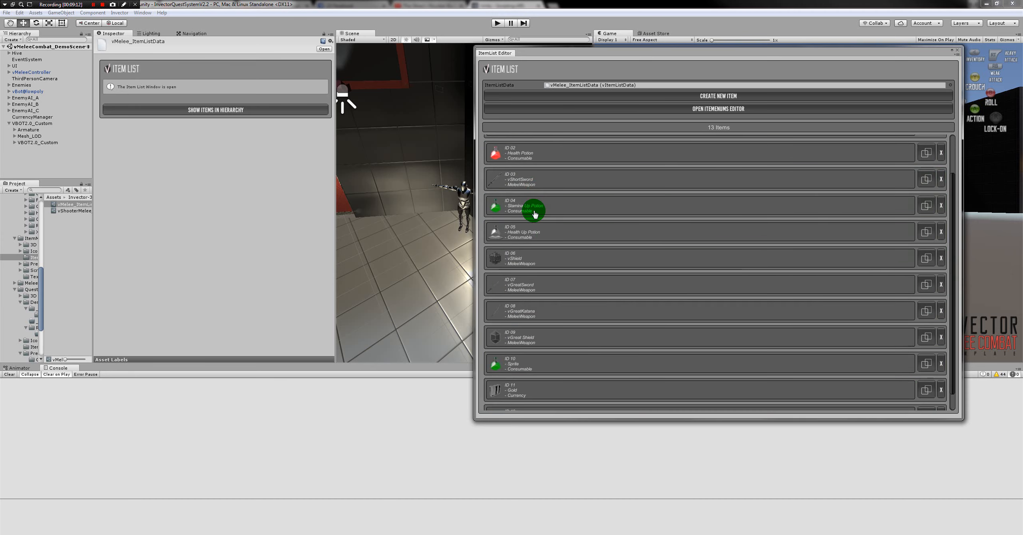
Add the Currency Index In Manager attribute to the Stamina Up Potion item.
click(535, 212)
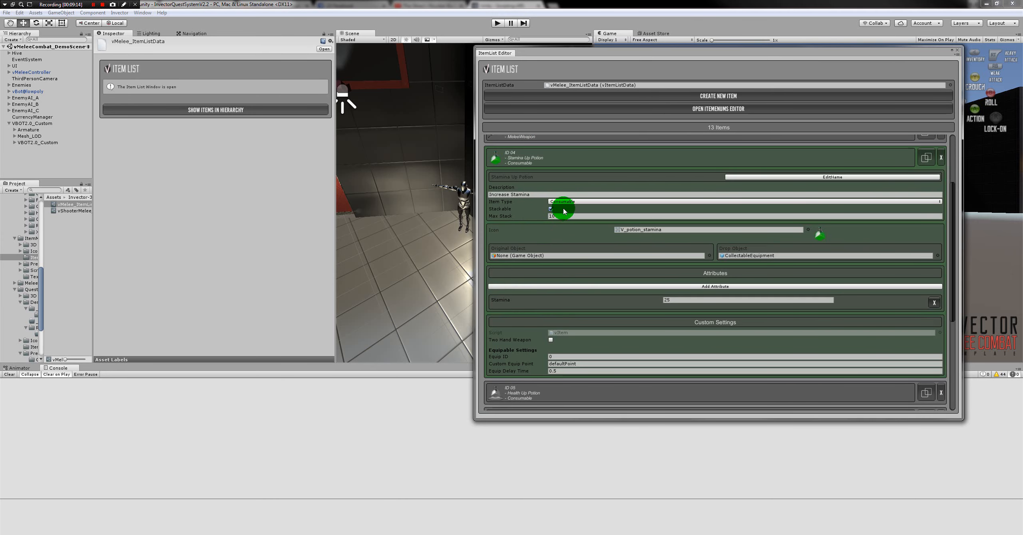
click(543, 286)
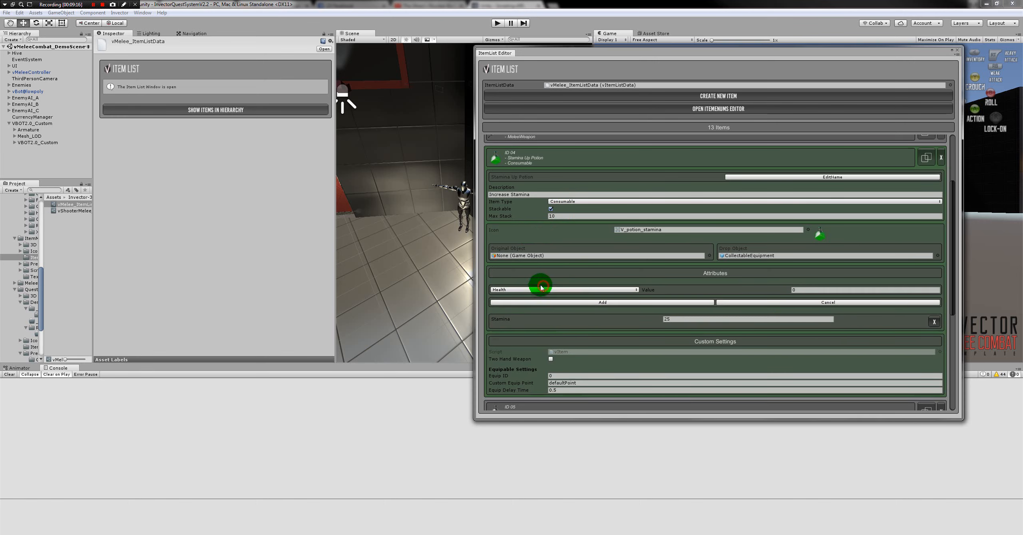
click(523, 293)
click(516, 356)
click(532, 302)
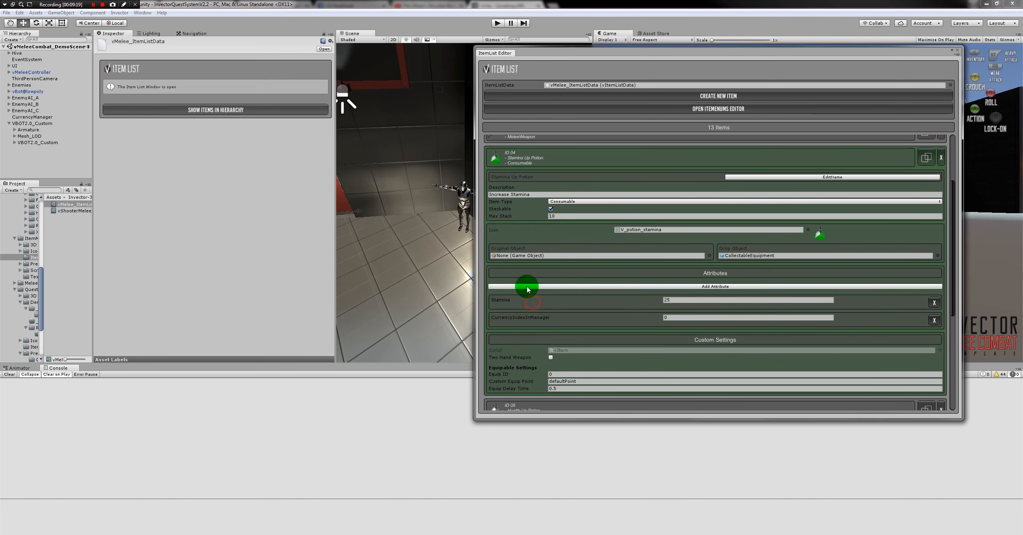
Add the Buy Price From Vendor and Sell Price To Vendor attributes to the Stamina Up Potion.
click(527, 286)
click(524, 289)
click(528, 378)
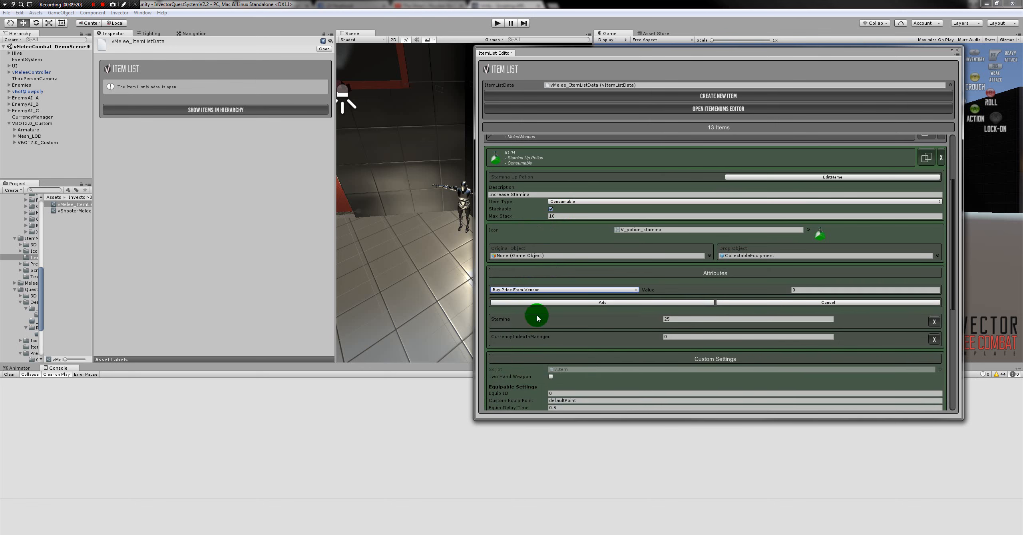
click(537, 303)
click(534, 289)
click(530, 291)
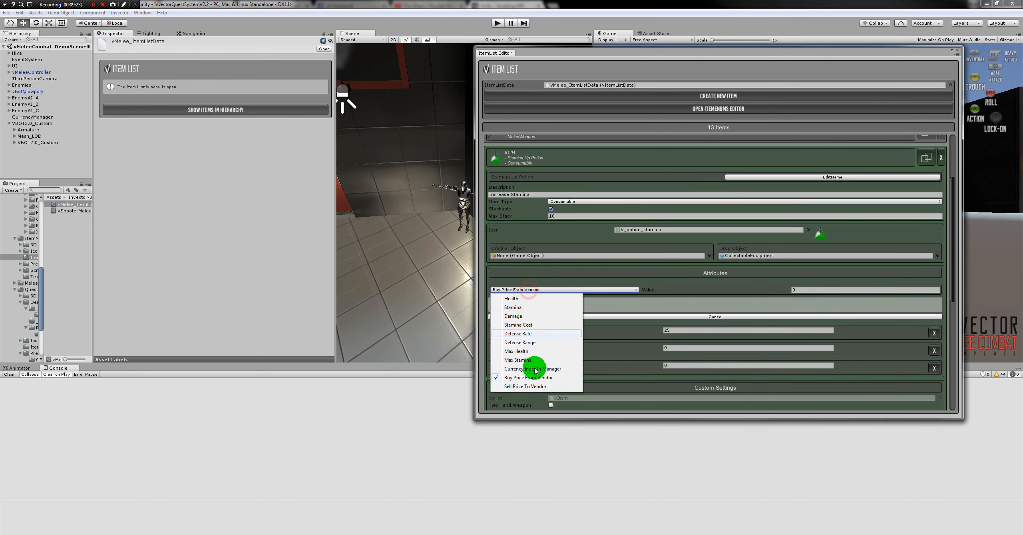
click(527, 386)
click(591, 291)
click(619, 302)
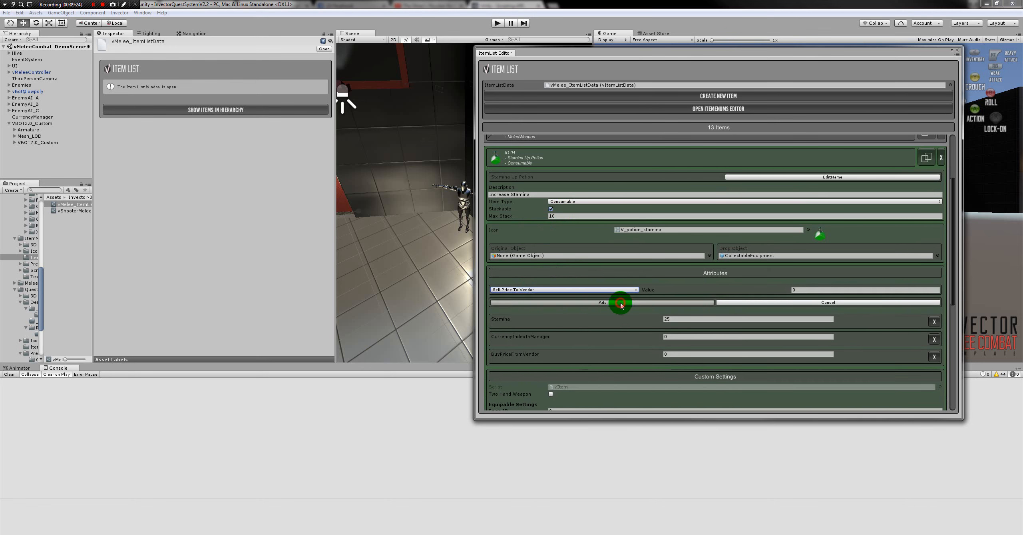
click(619, 302)
Set the Stamina Up Potion's CurrencyIndexInManager attribute to 1.
scroll(707, 313, down, 1)
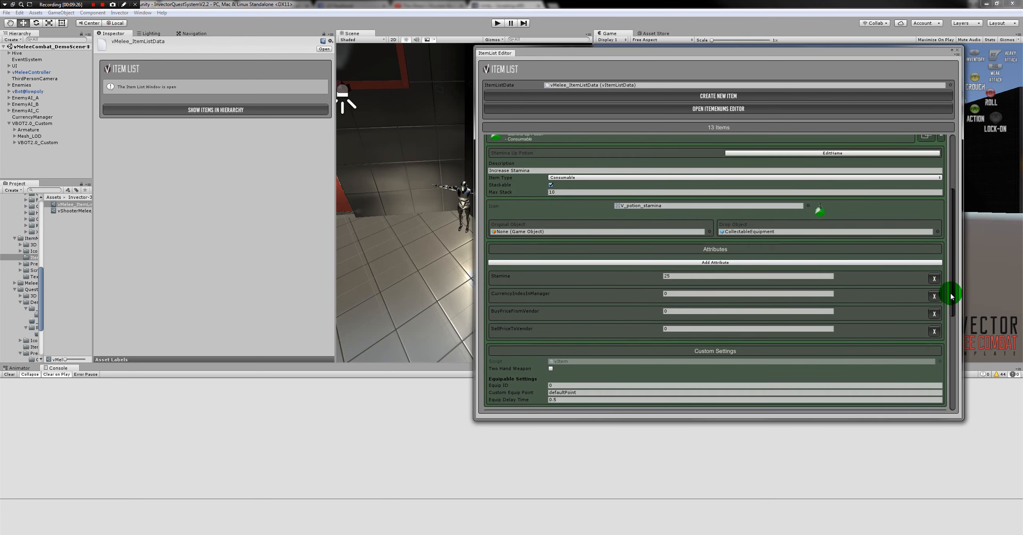
scroll(953, 302, down, 1)
click(666, 273)
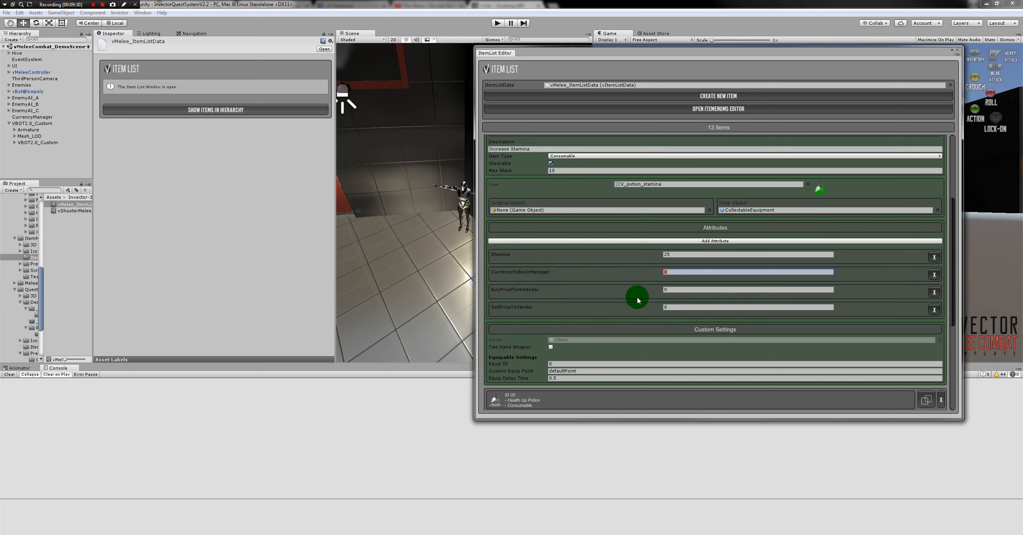
text(1)
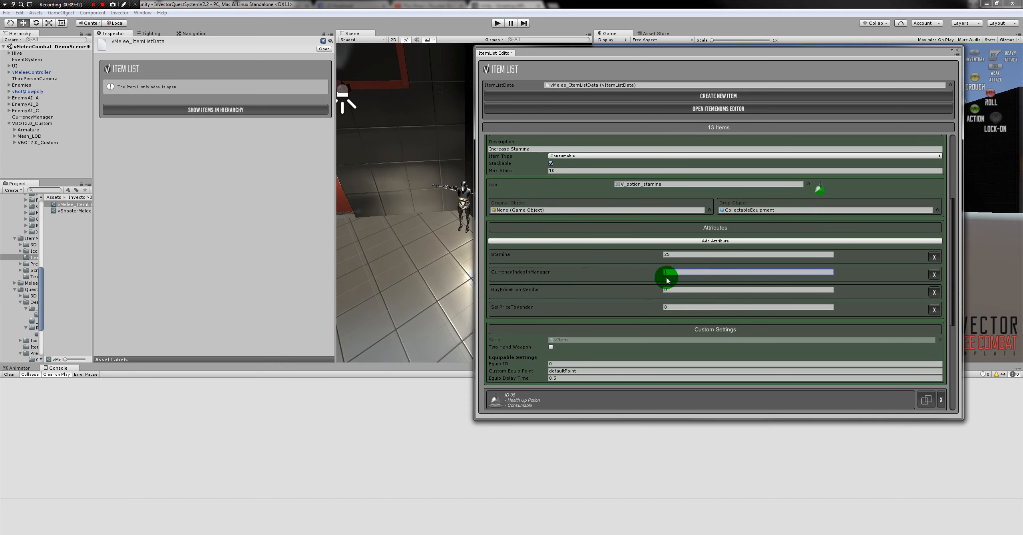
Set the Stamina Up Potion's BuyPriceFromVendor to 50 and SellPriceToVendor to 25, and close the item list editor.
click(678, 289)
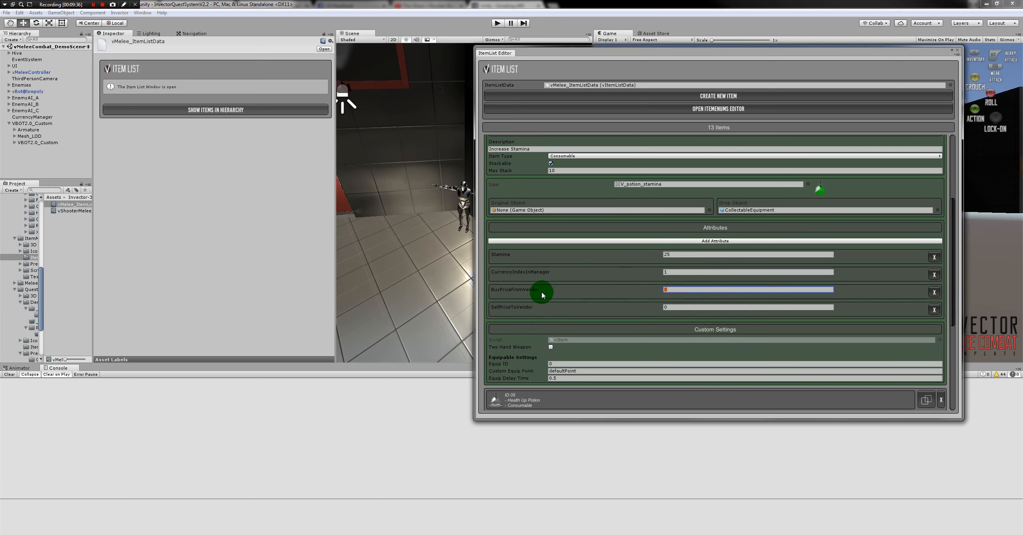
text(50)
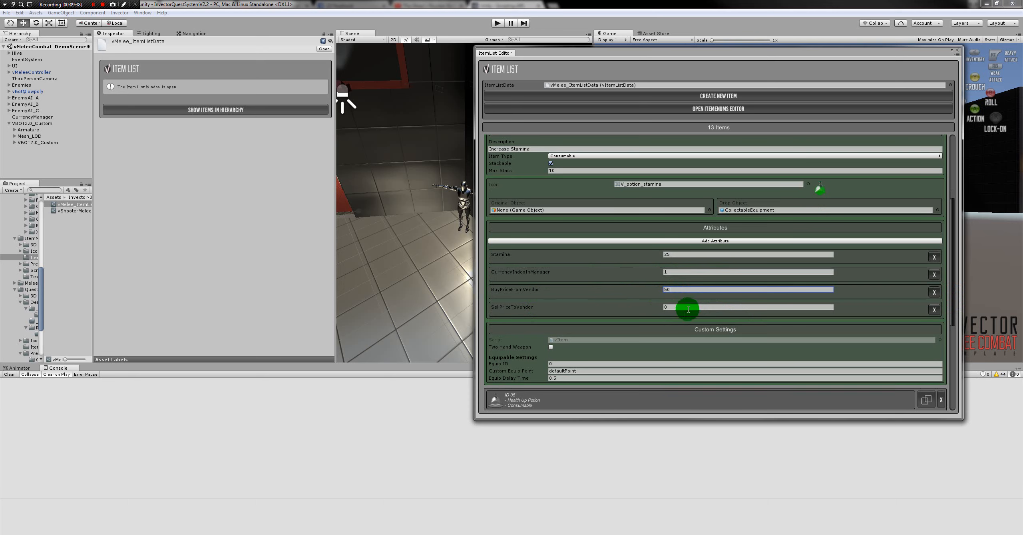
click(683, 307)
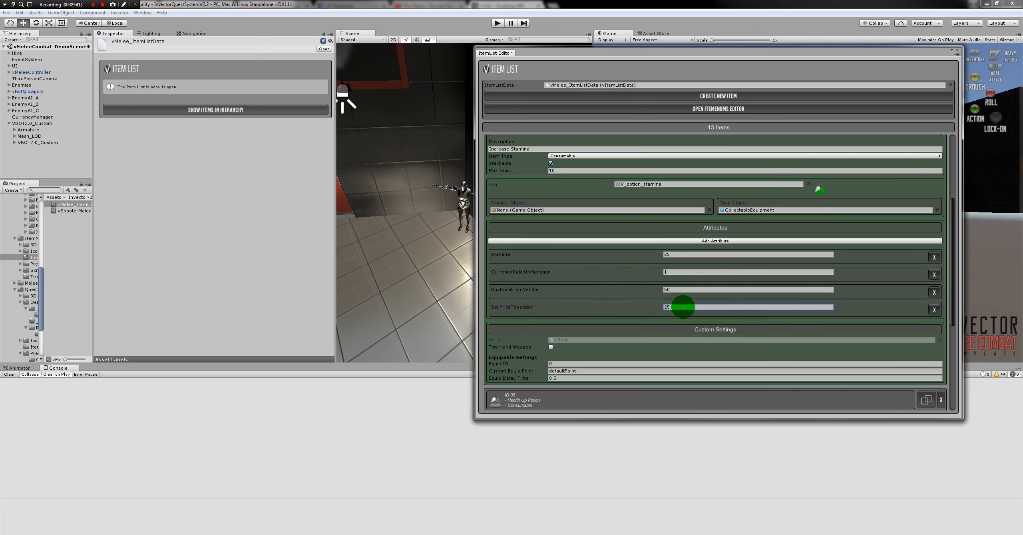
scroll(527, 269, up, 5)
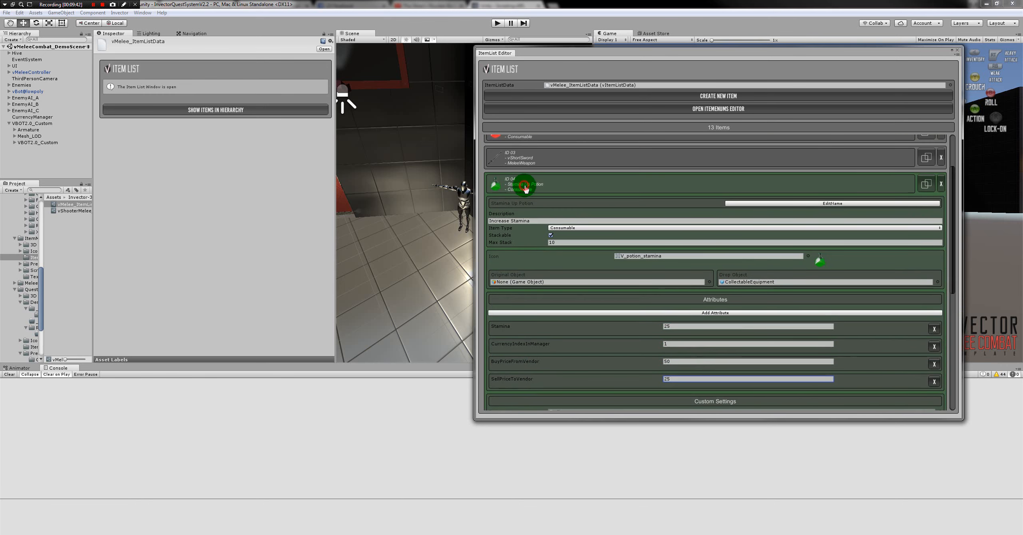
click(525, 182)
click(958, 51)
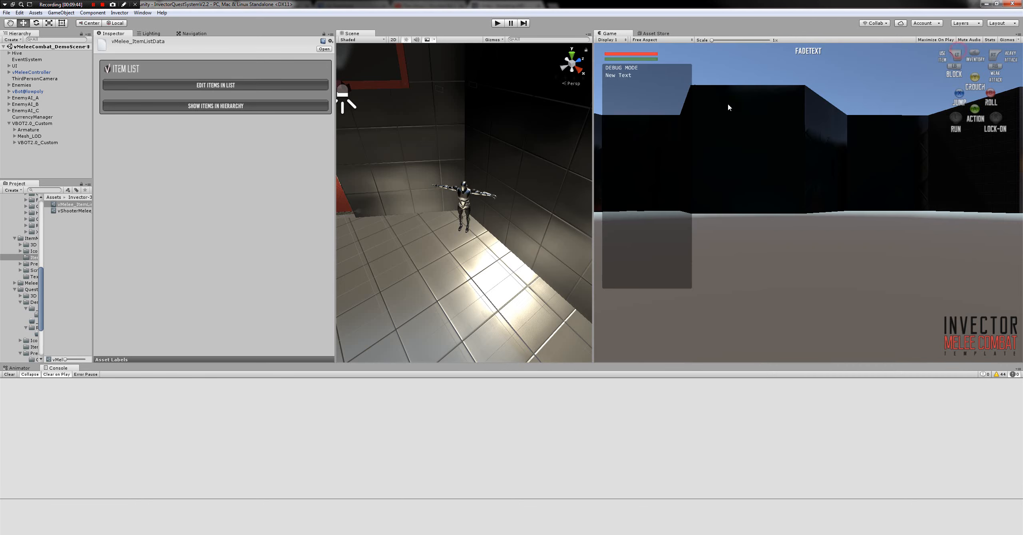
Add the Health Potion and the Stamina Up Potion to the item list of the vendor object VBOT2.0_Custom.
click(37, 142)
scroll(174, 176, down, 10)
scroll(175, 203, down, 4)
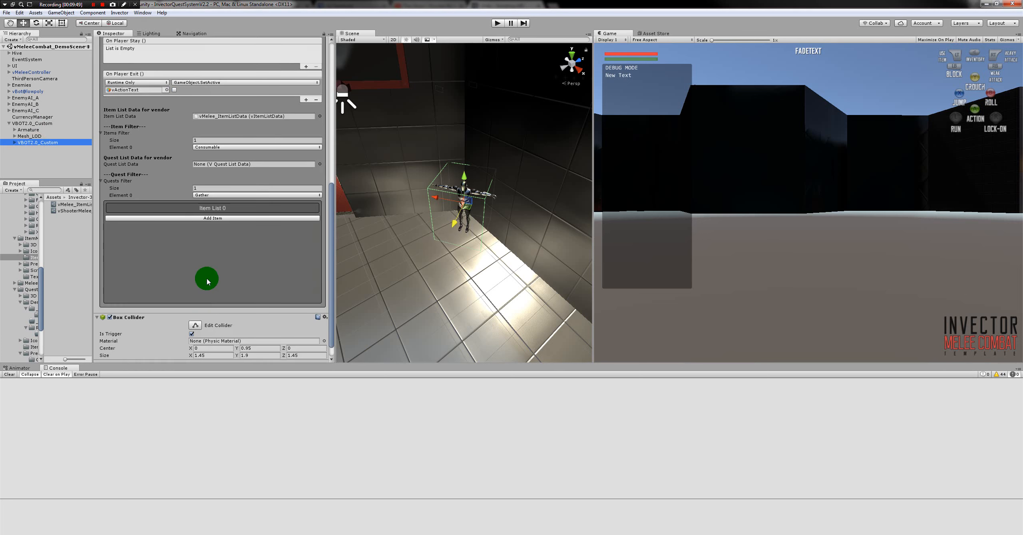
click(205, 218)
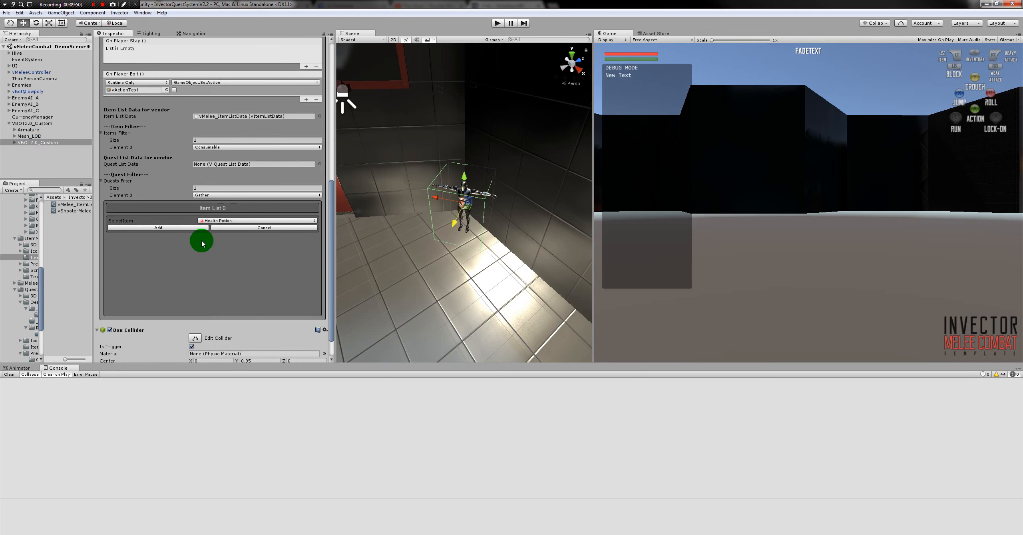
click(198, 227)
click(216, 222)
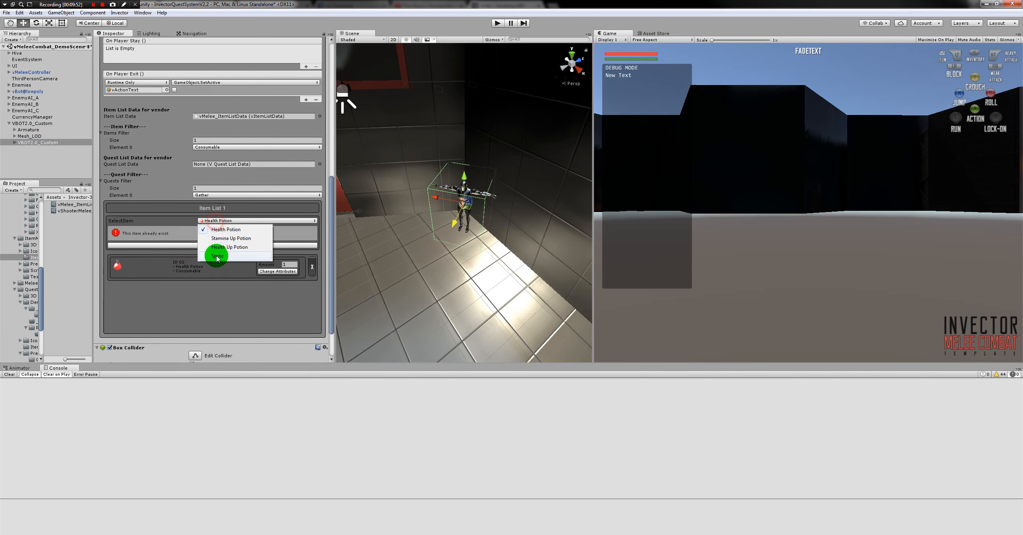
click(224, 239)
click(195, 228)
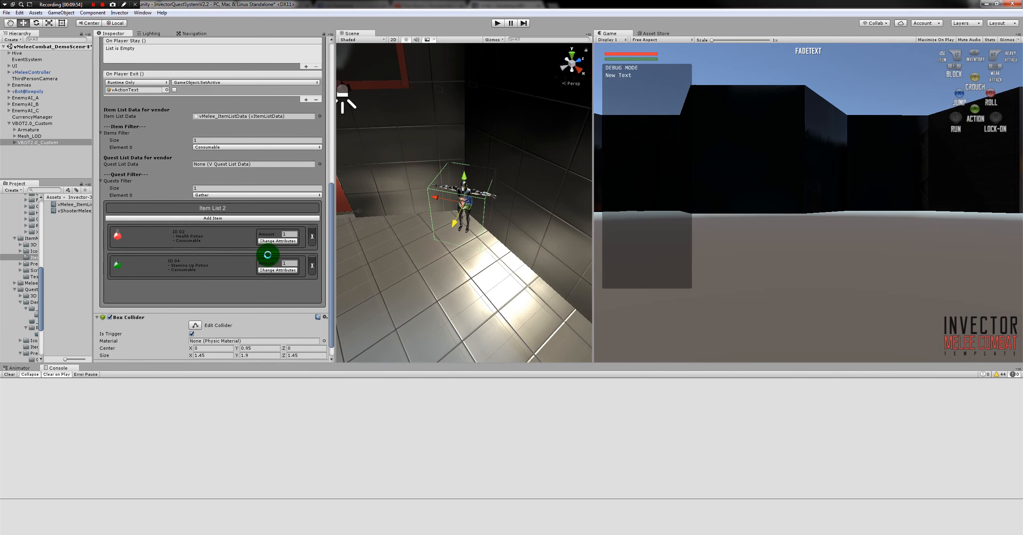
Review the Health Potion's attributes in the vendor's item list, closing the separate item list editor.
click(272, 242)
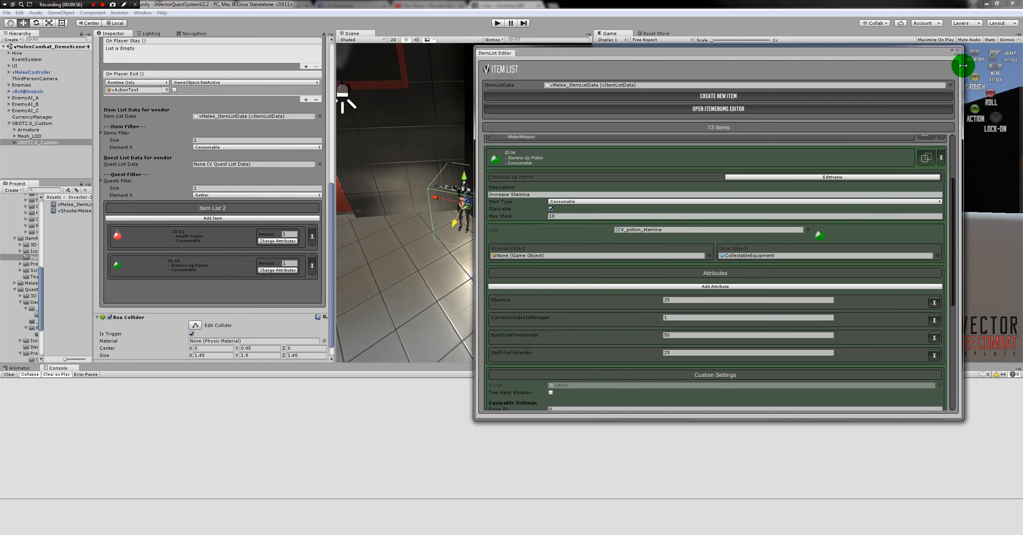
click(958, 52)
click(278, 241)
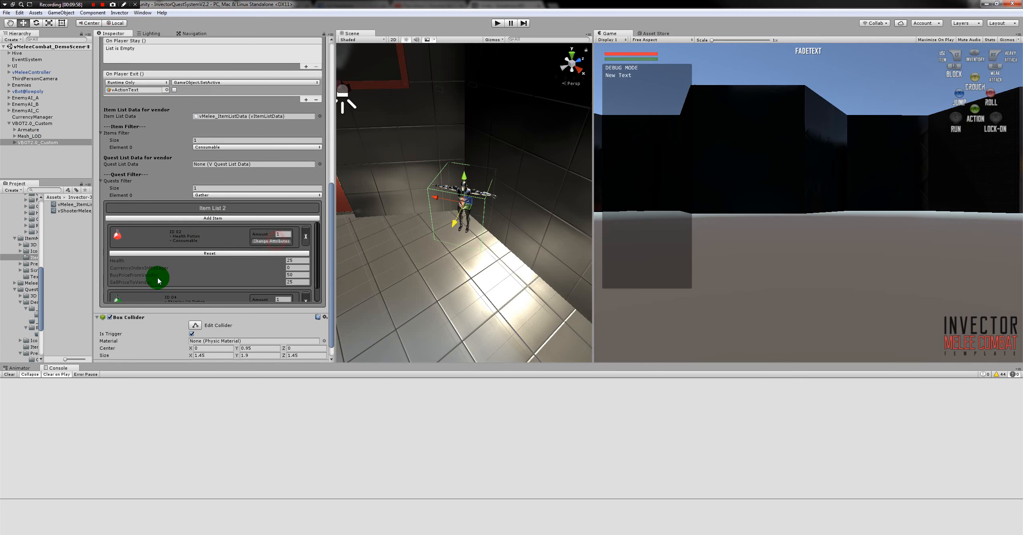
click(275, 241)
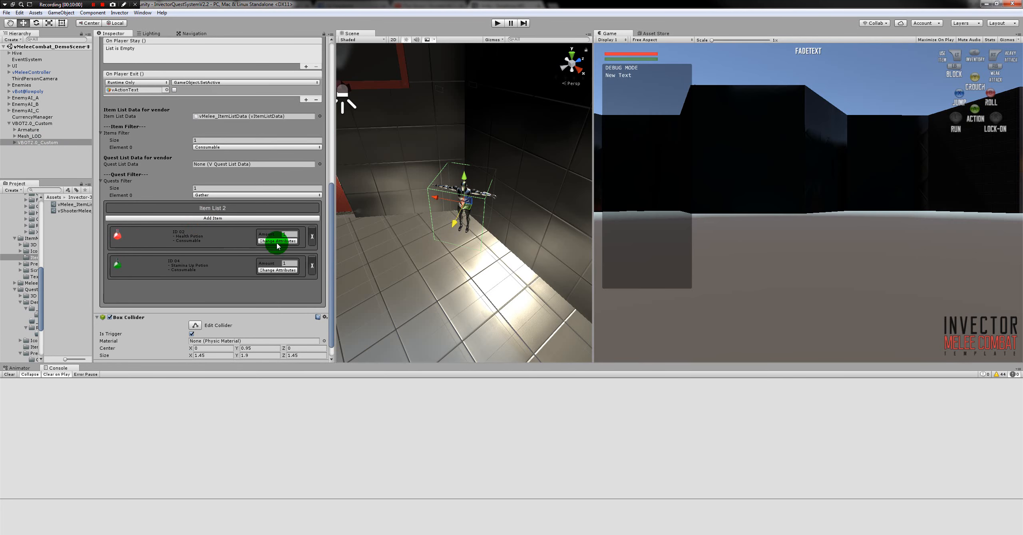
Set the vendor's stock amounts to 10 for the Health Potion and 20 for the Stamina Up Potion.
click(278, 242)
click(275, 240)
click(290, 234)
click(278, 241)
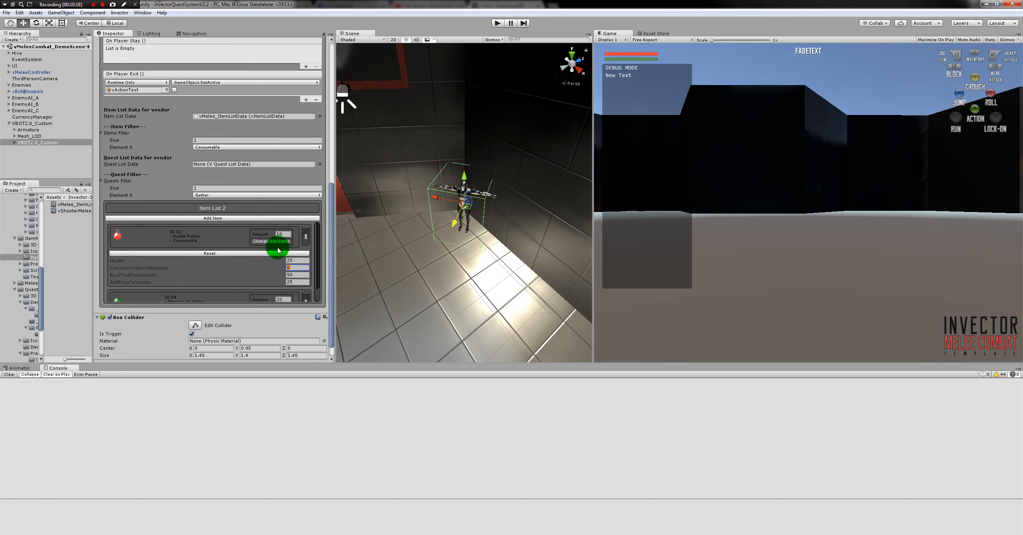
click(278, 242)
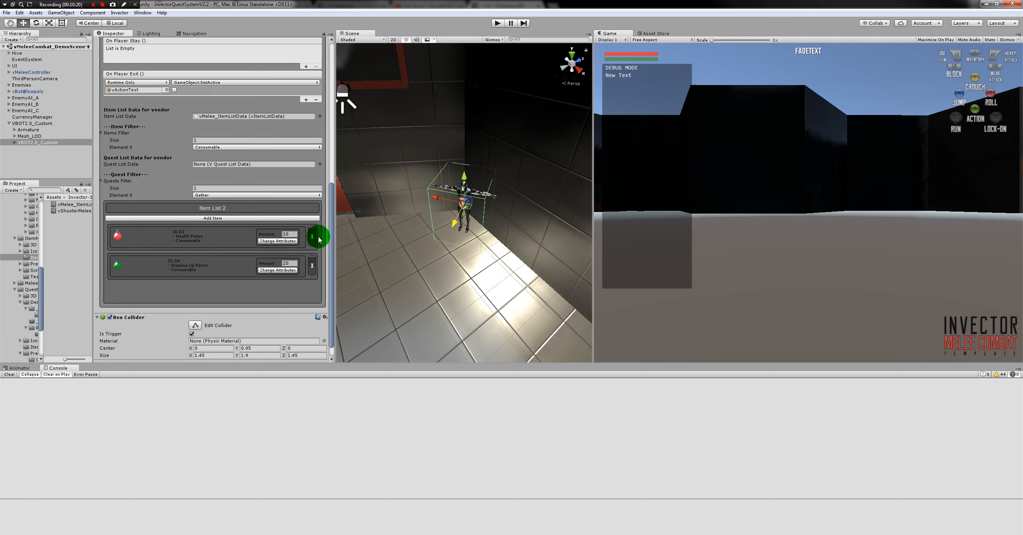
Run the scene and inspect the Gold currency in the player's item inventory, returning to the game.
click(497, 24)
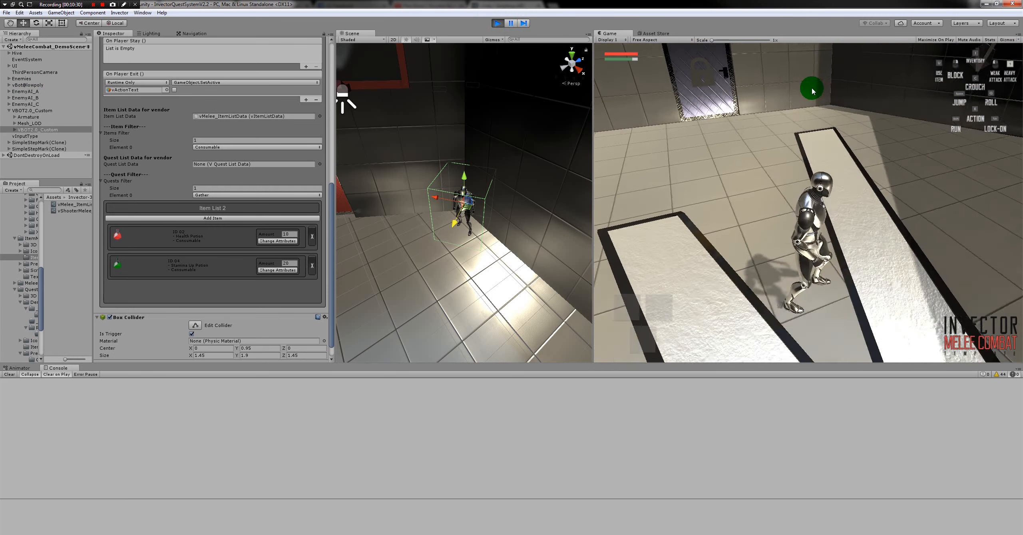
key(i)
click(859, 303)
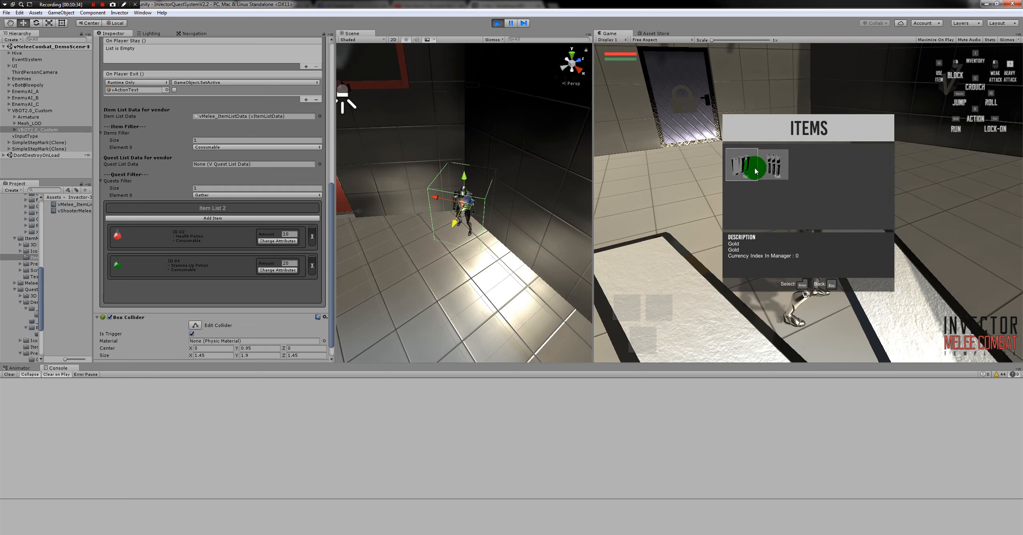
key(Escape)
key(Escape)
Walk the player character to the vendor NPC and interact with it to open its item window.
key(w)
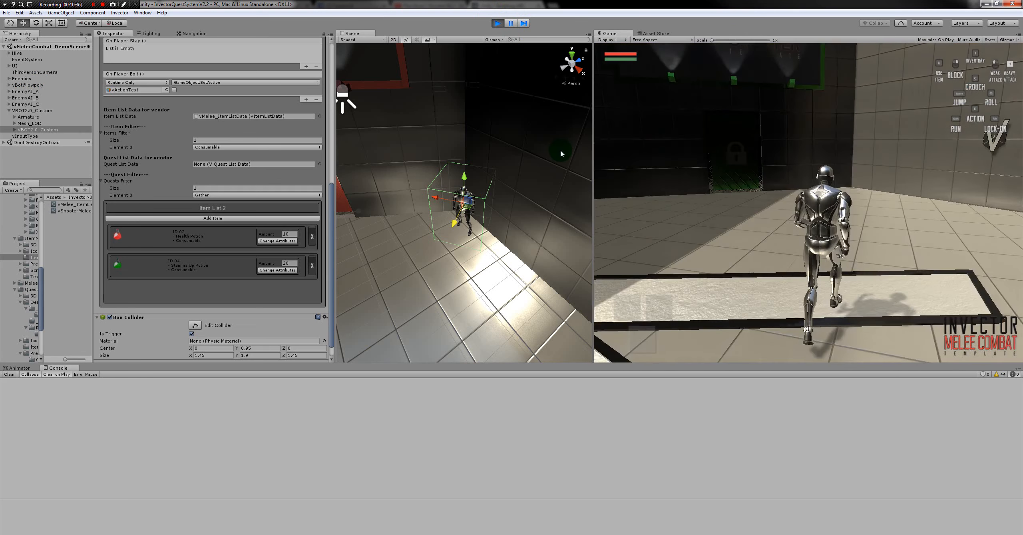
key(w)
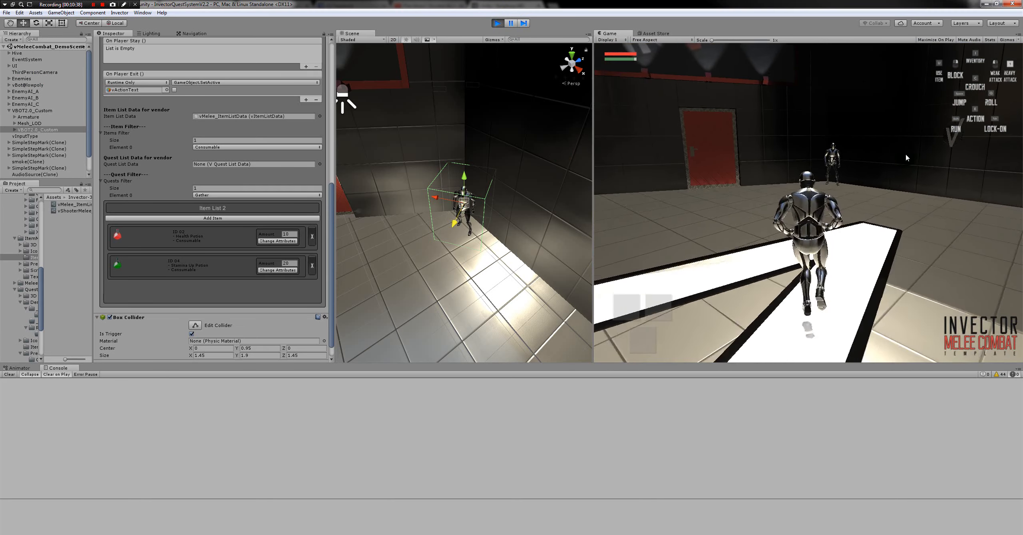
key(w)
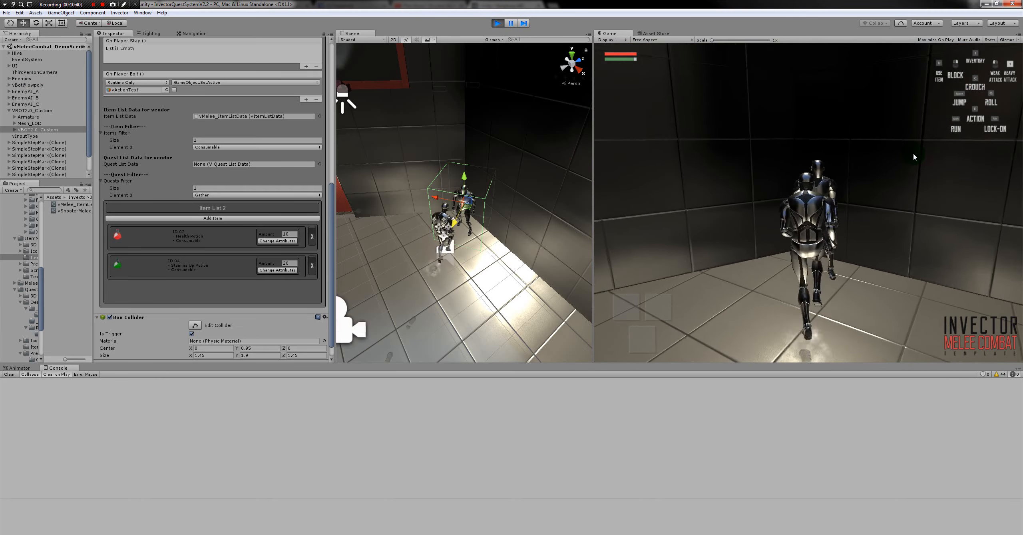
key(e)
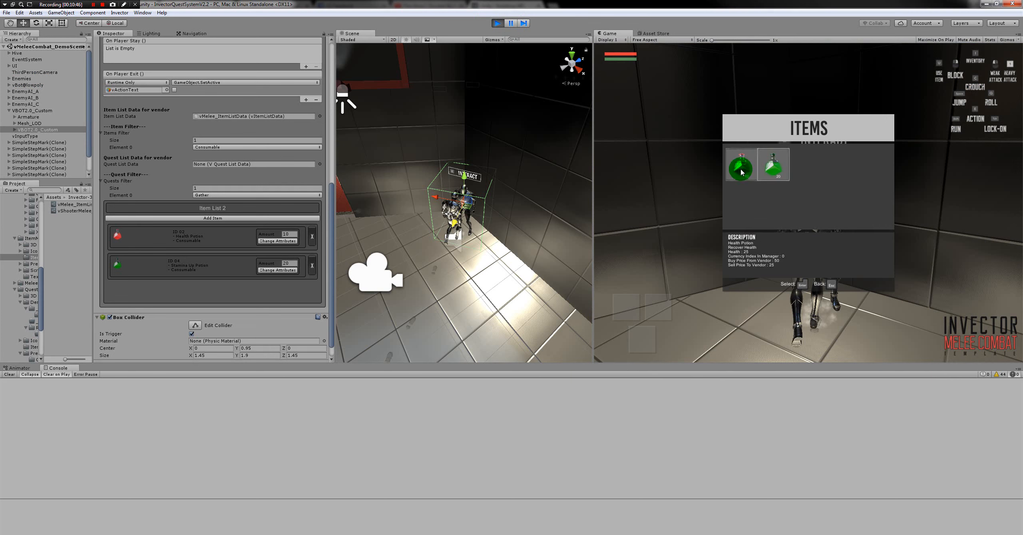
Check the buy and sell options of the vendor's Health Potion and Stamina Up Potion, cancelling each.
click(727, 178)
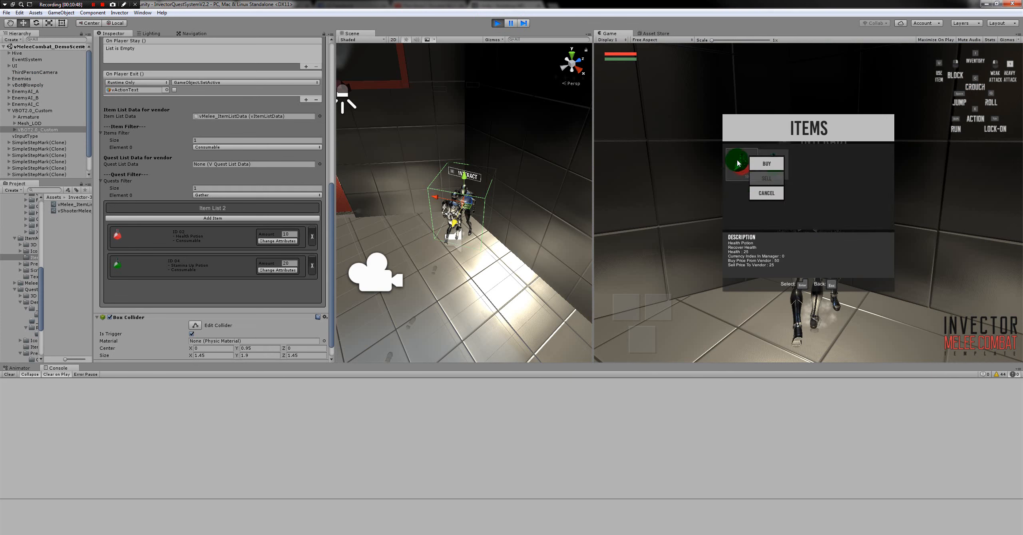
click(766, 193)
click(776, 175)
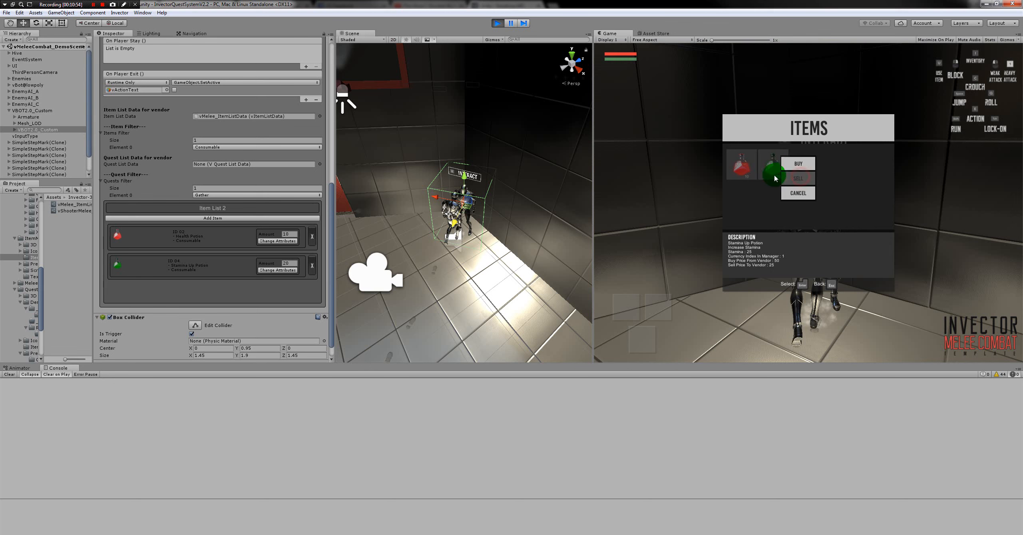
click(787, 192)
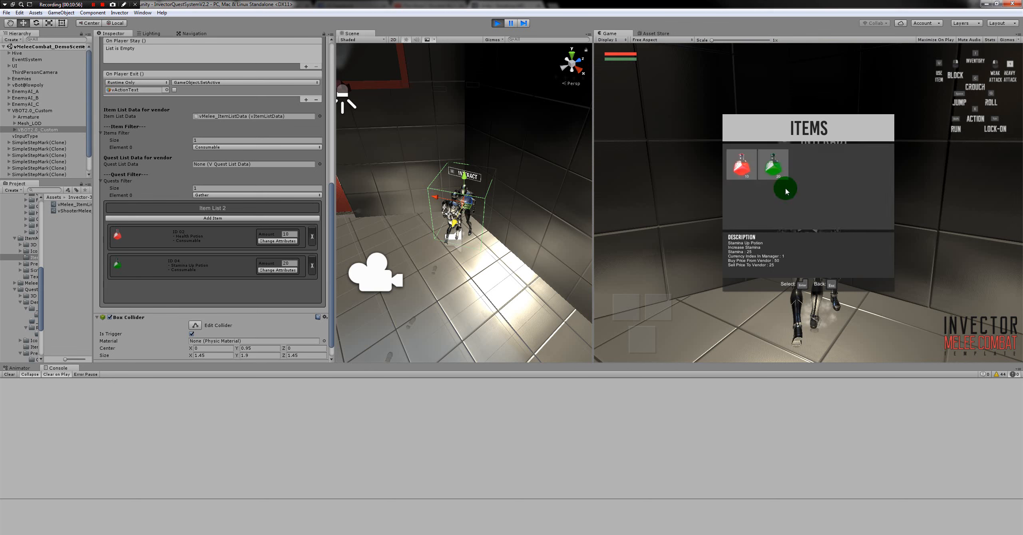
Buy 2 Health Potions from the vendor, and recheck the potion's trade options without trading.
click(745, 165)
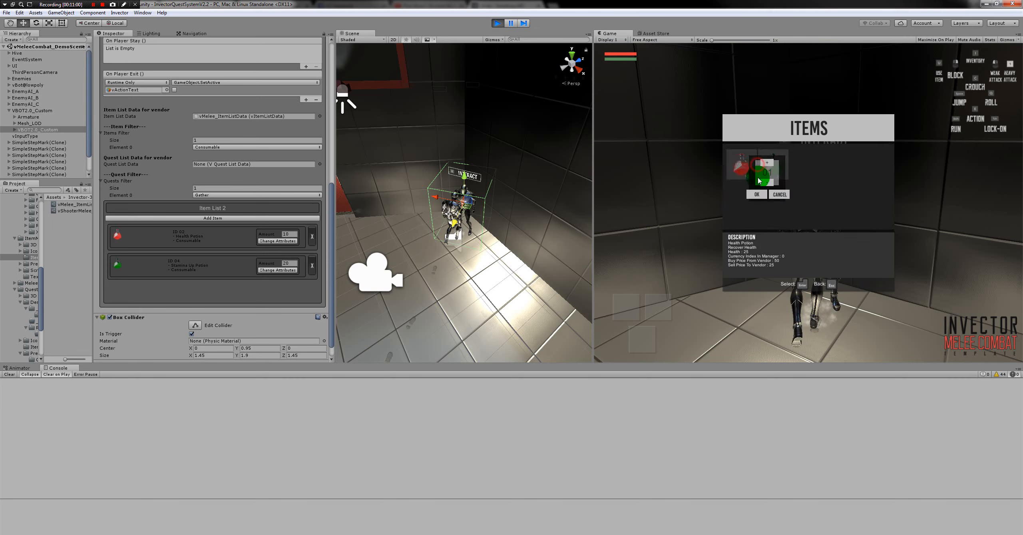
click(766, 161)
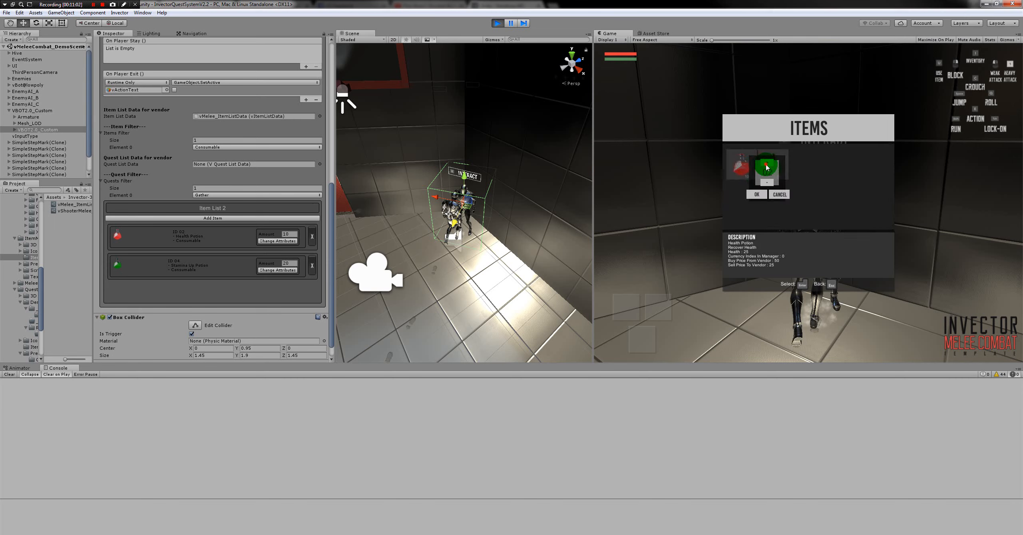
click(769, 169)
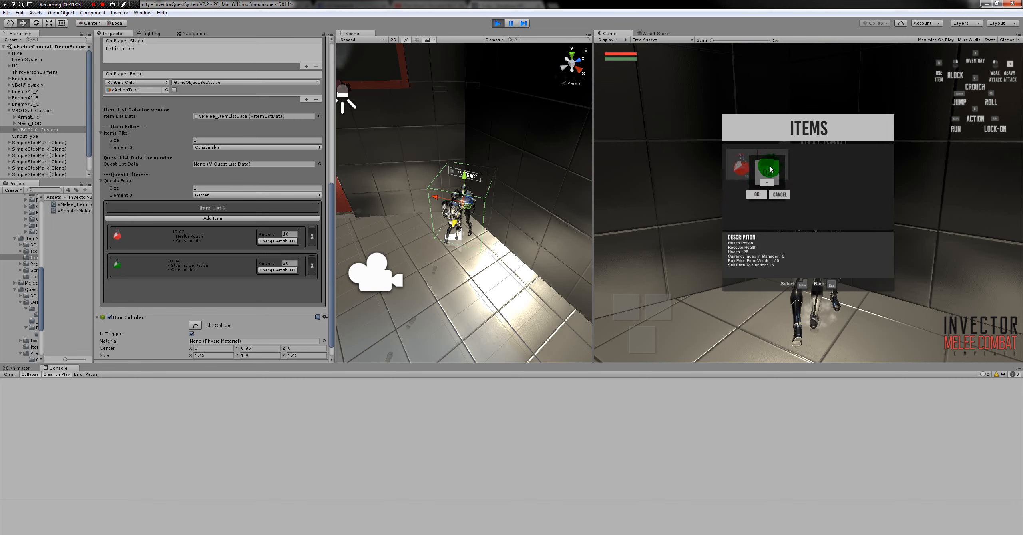
click(792, 171)
click(757, 170)
click(748, 169)
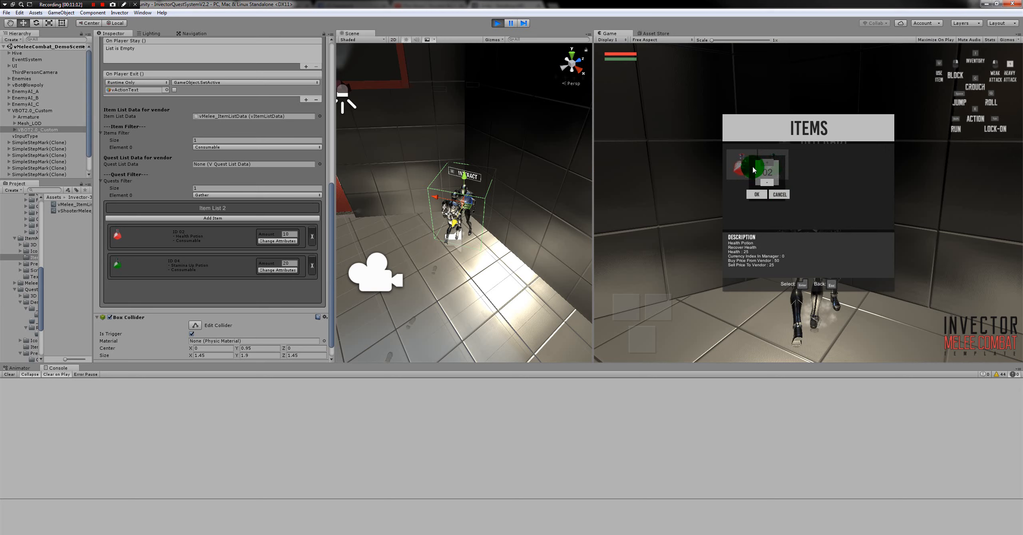
click(758, 200)
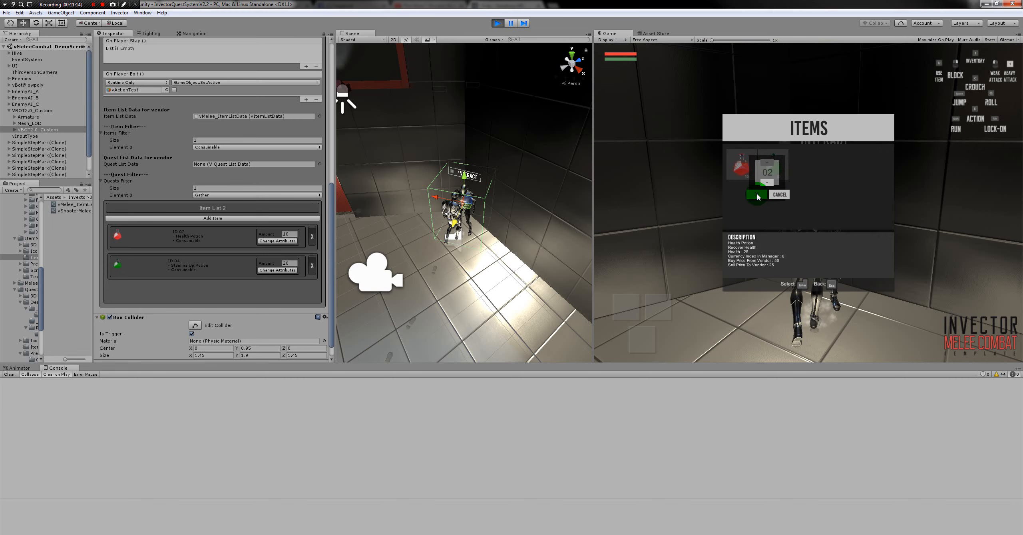
click(744, 172)
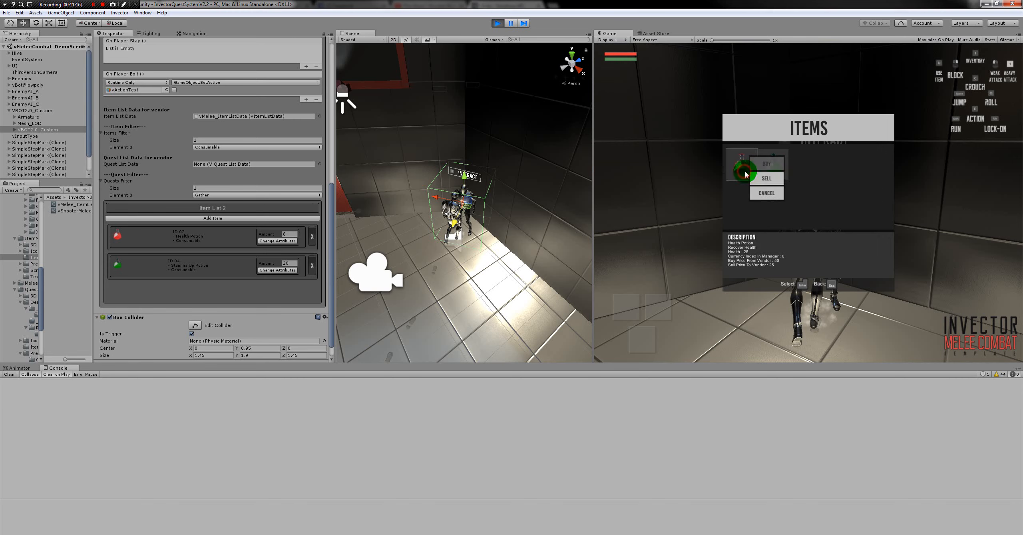
click(765, 193)
Buy one Stamina Up Potion from the vendor.
click(778, 167)
click(798, 166)
click(787, 192)
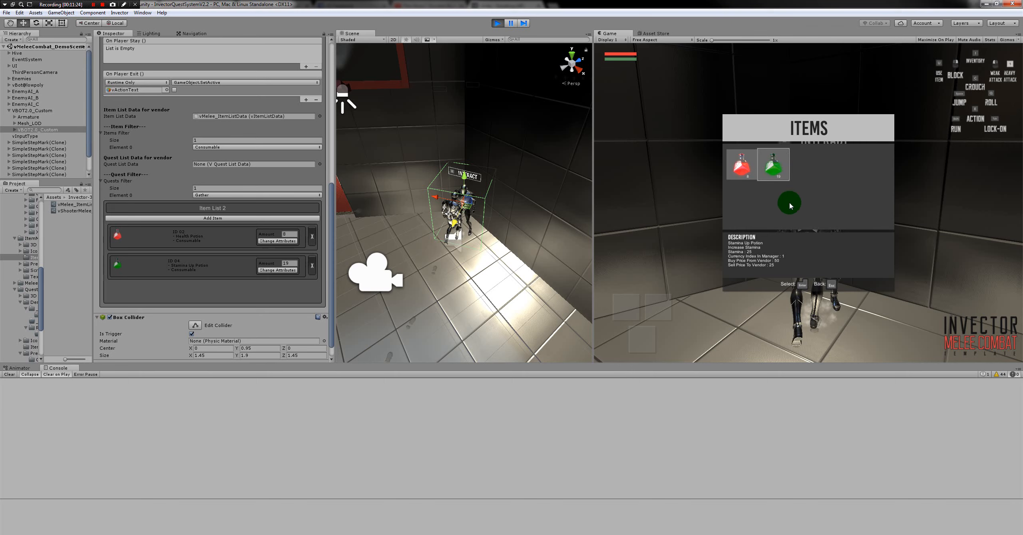
Make another Stamina Up Potion purchase from the vendor.
click(778, 175)
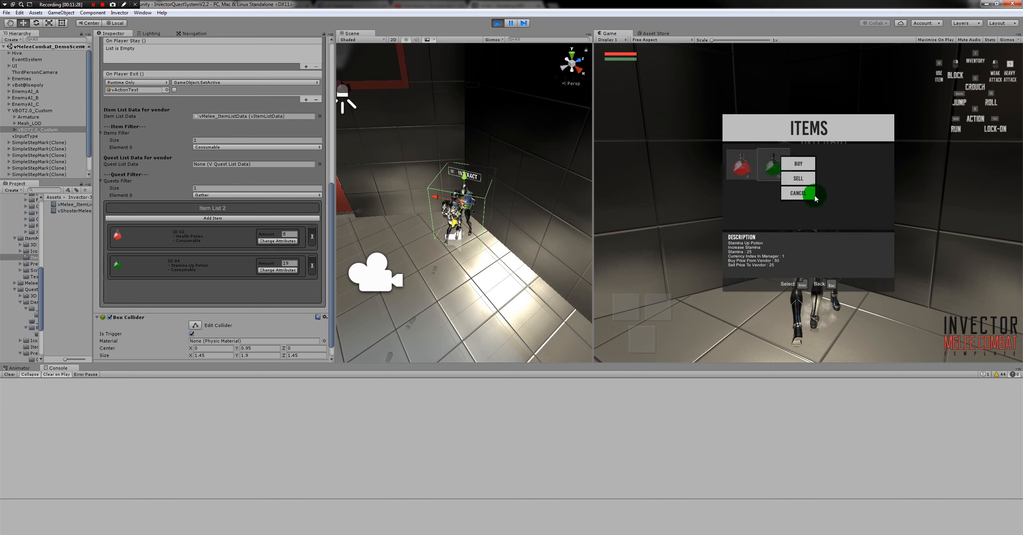
click(807, 164)
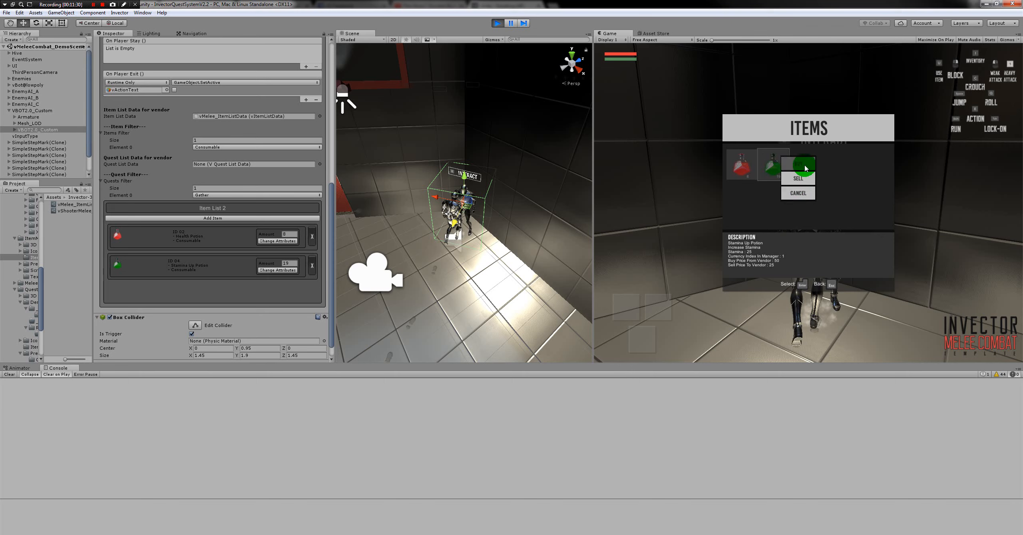
click(767, 183)
click(783, 168)
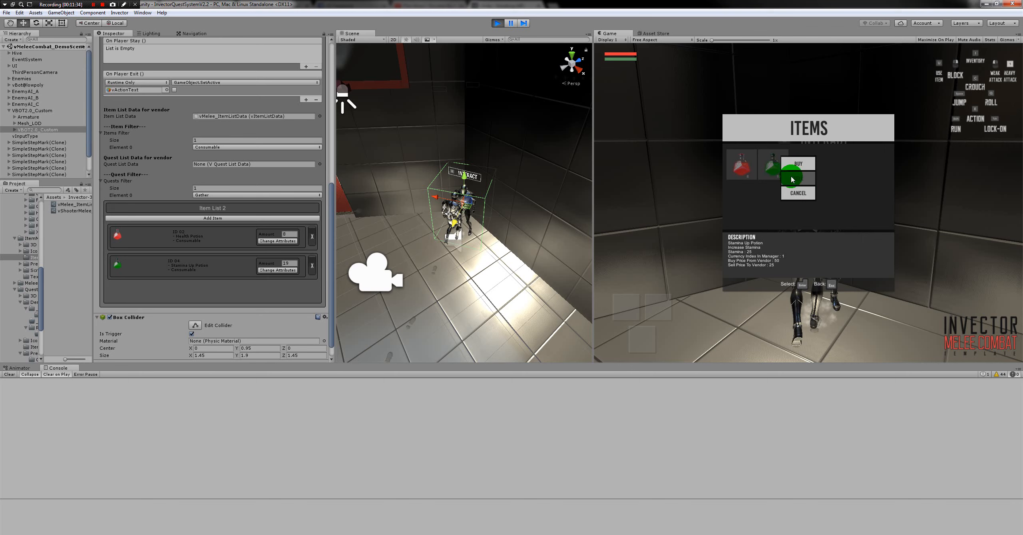
click(789, 165)
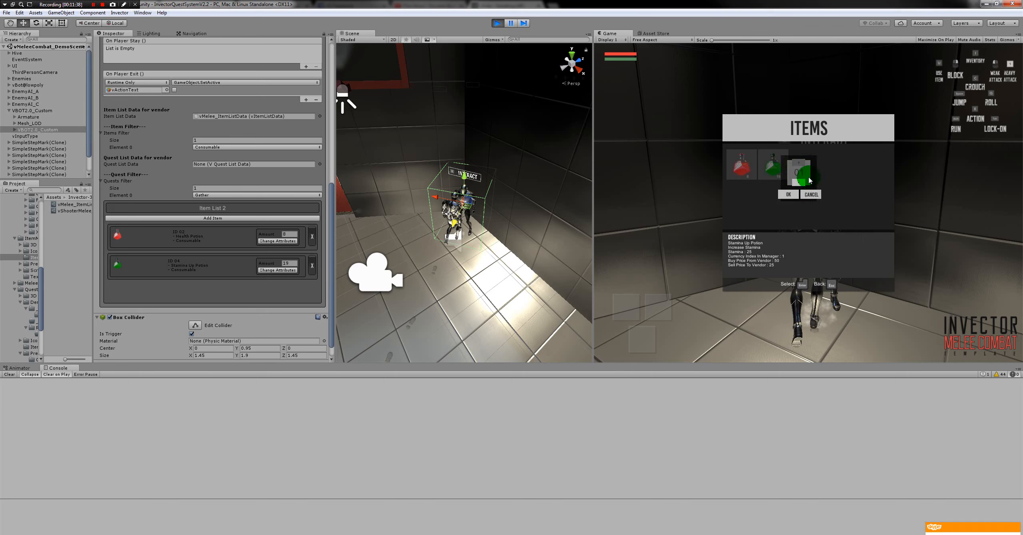
click(790, 195)
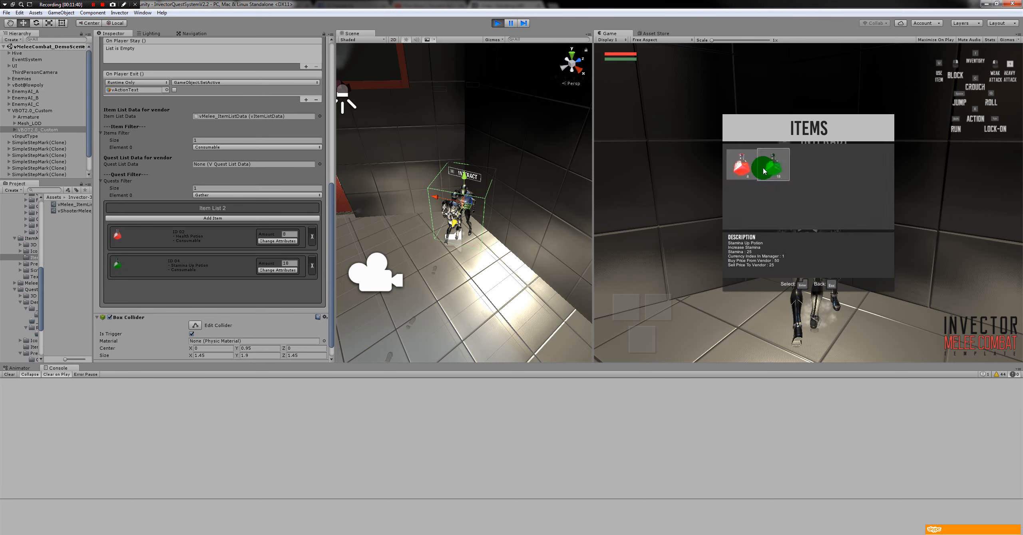
Open the trade quantity for the vendor's Health Potion, cancel the trade, and leave the shop.
click(755, 179)
click(760, 180)
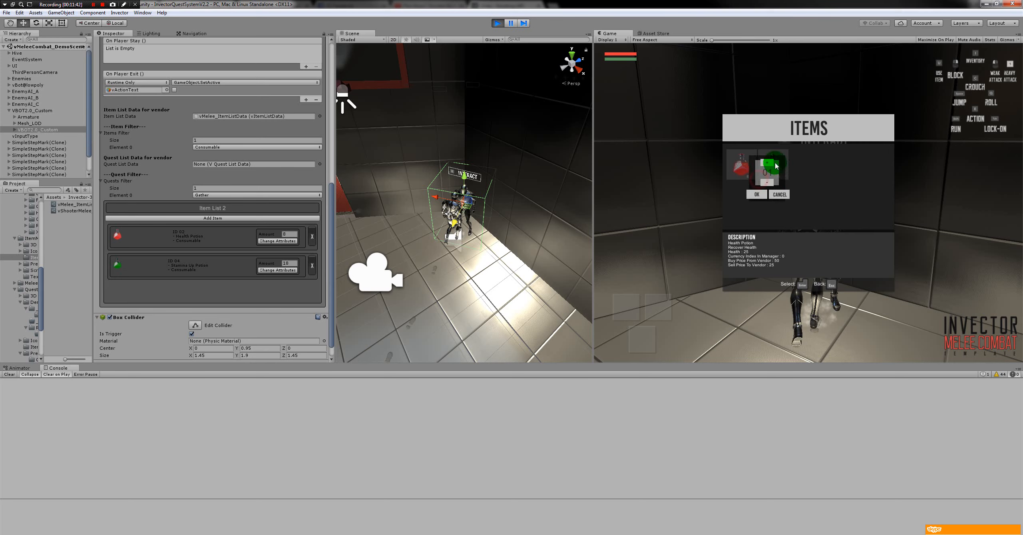
click(781, 193)
key(Escape)
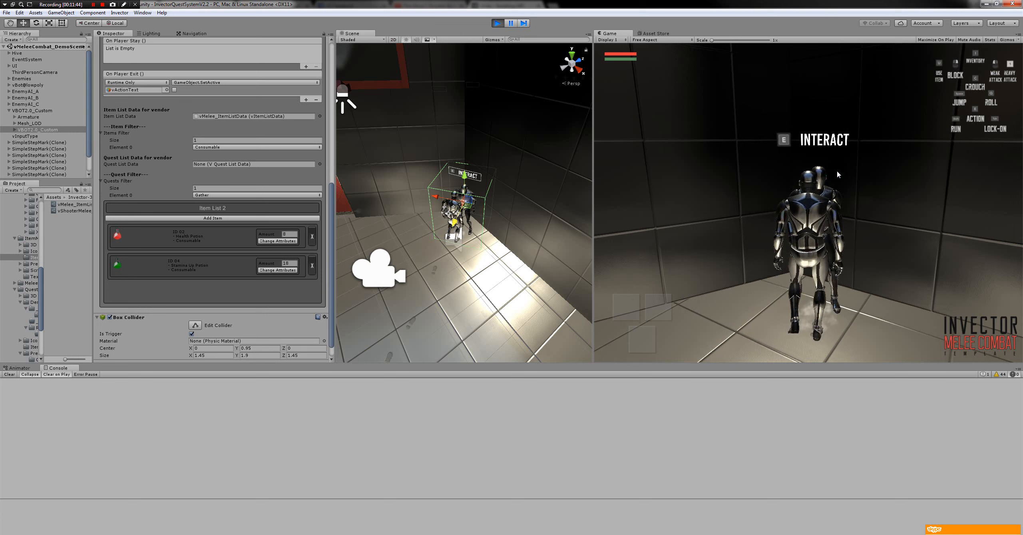
Examine the Health Potion and Stamina Up Potion in the player's own item inventory, and close it.
key(i)
click(864, 313)
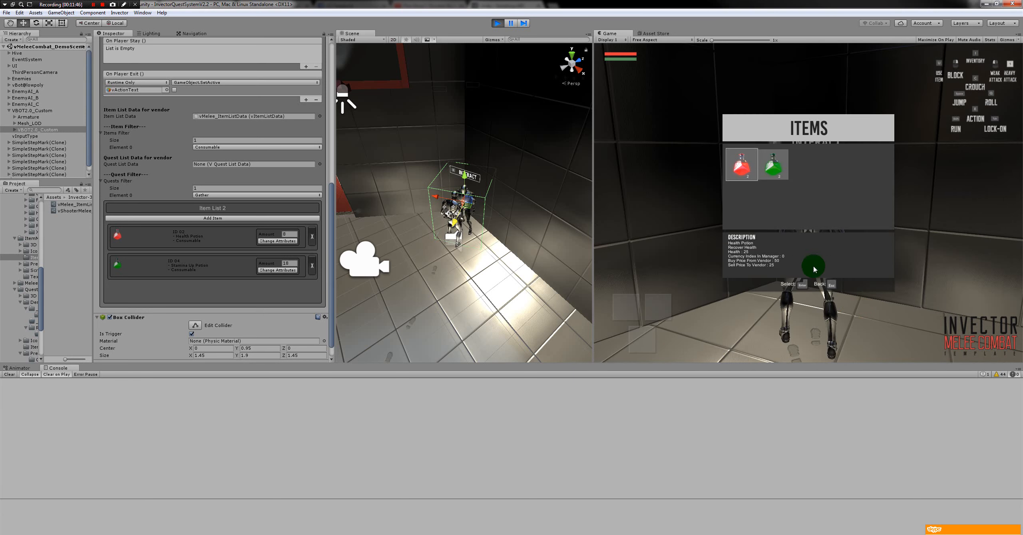
click(773, 165)
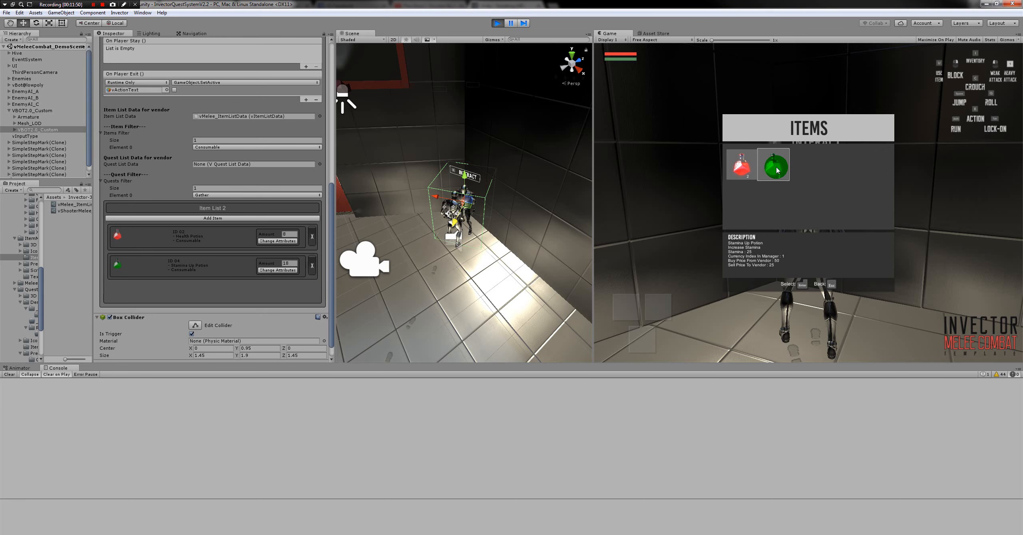
click(748, 171)
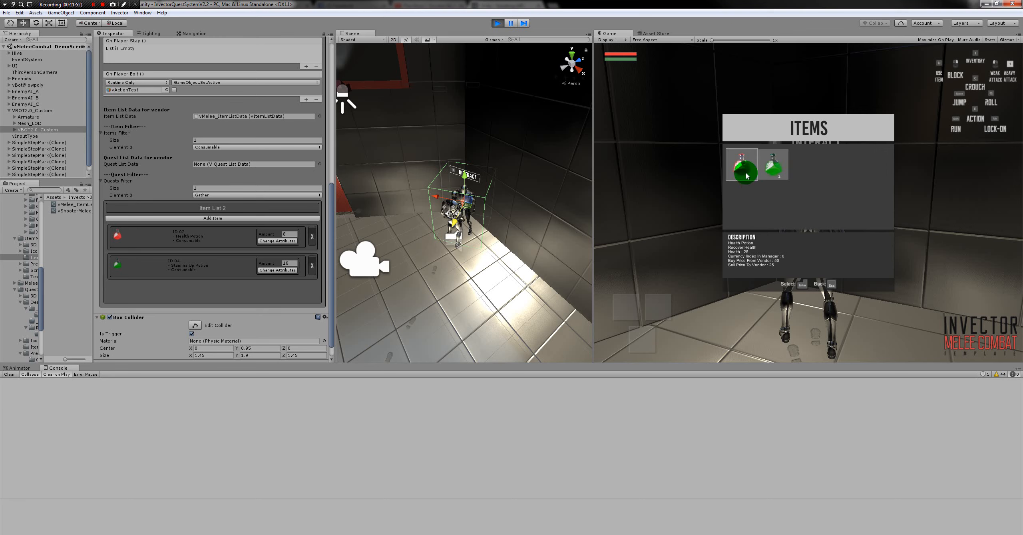
click(770, 167)
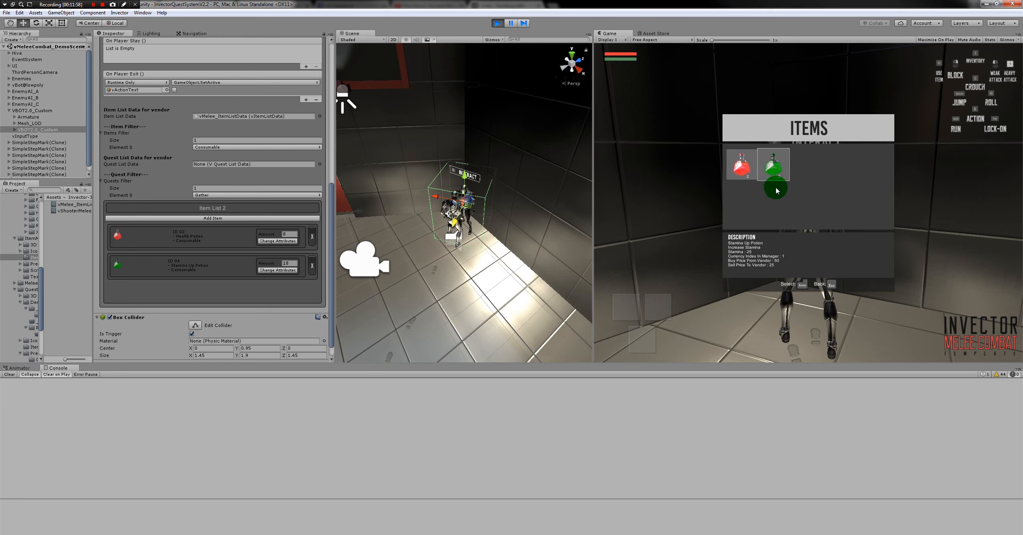
key(Escape)
key(i)
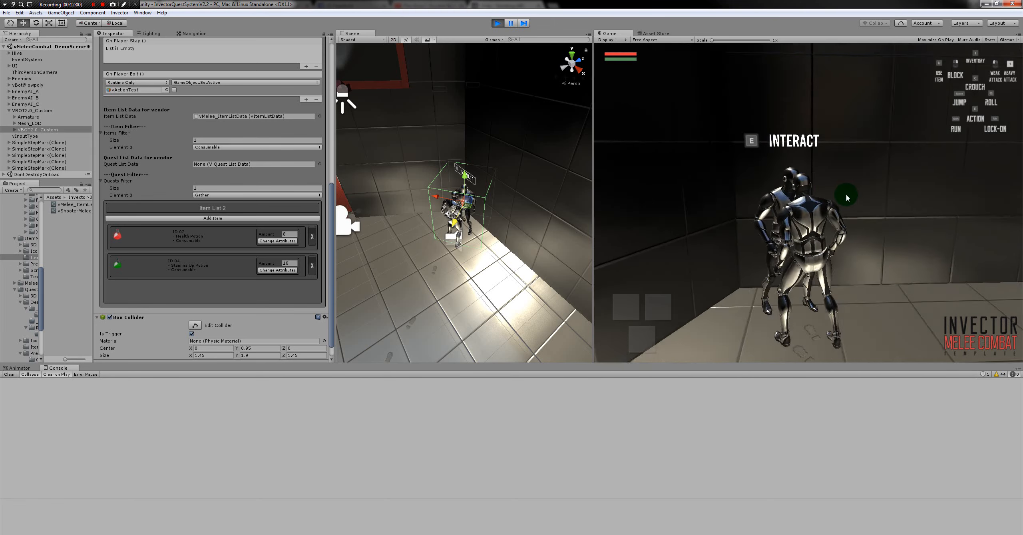
Interact with the vendor again and sell 1 Health Potion.
key(e)
click(740, 168)
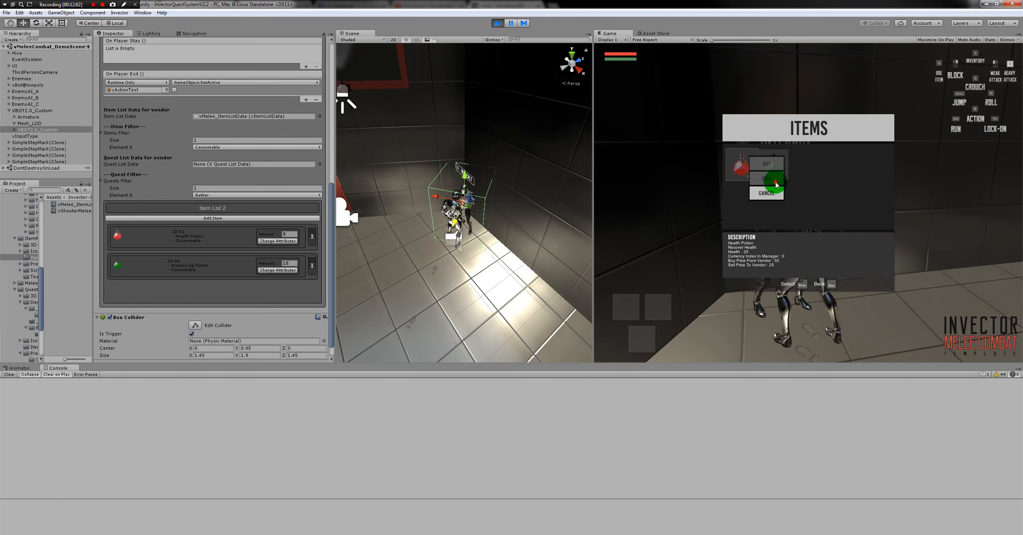
click(772, 171)
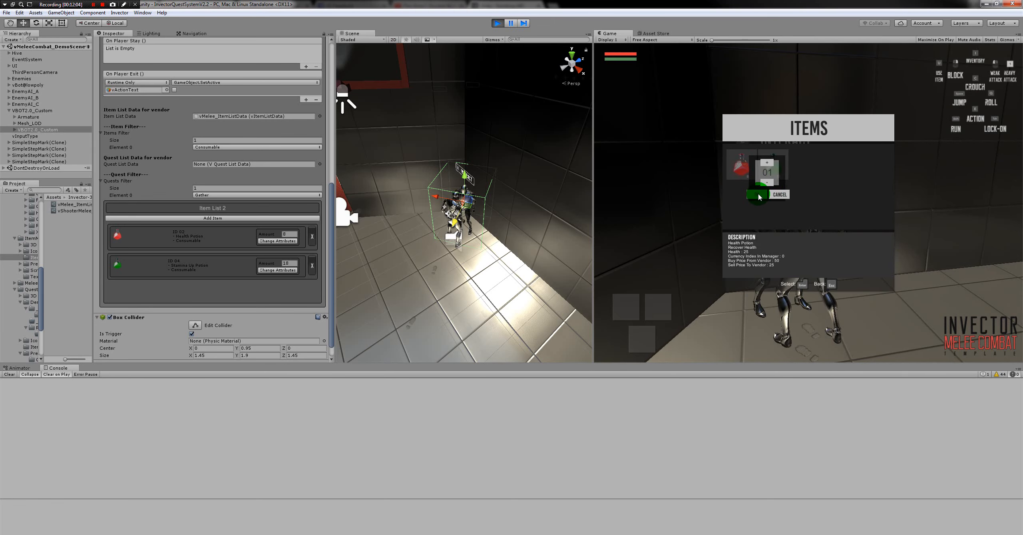
click(757, 195)
Sell one Stamina Up Potion to the vendor and leave the shop.
click(771, 170)
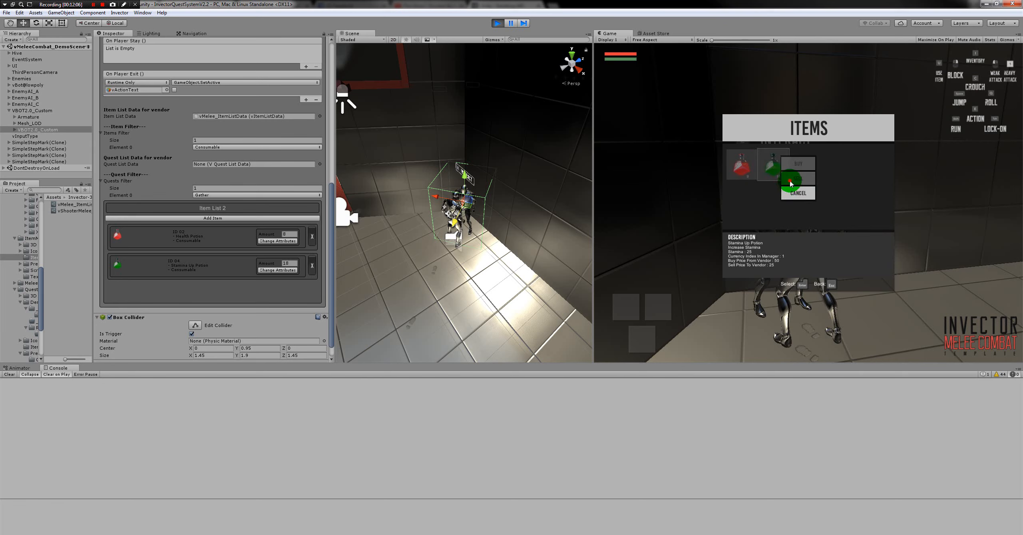
click(795, 171)
click(788, 194)
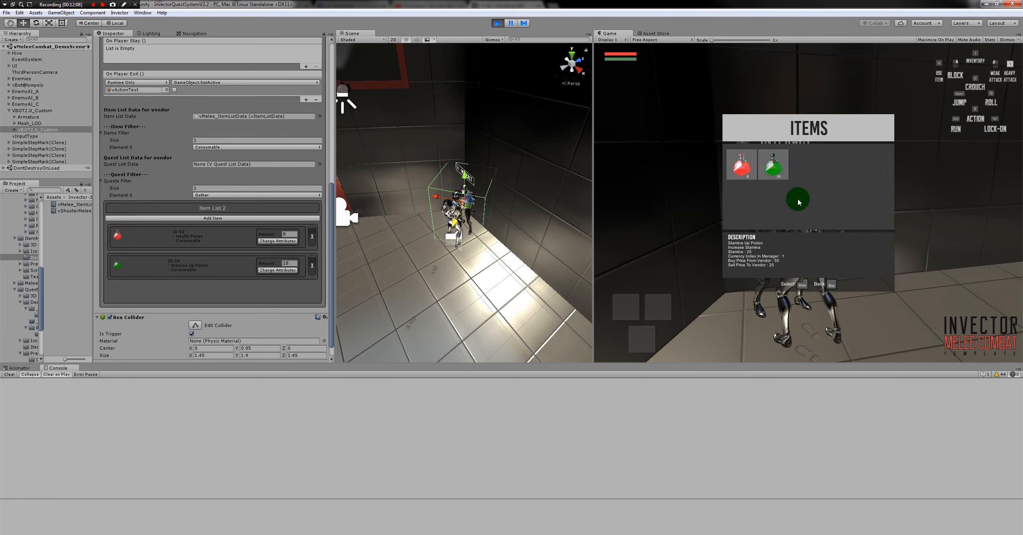
key(Escape)
Check the Gold and Silver among the player's inventory items, and run the character away from the vendor.
key(i)
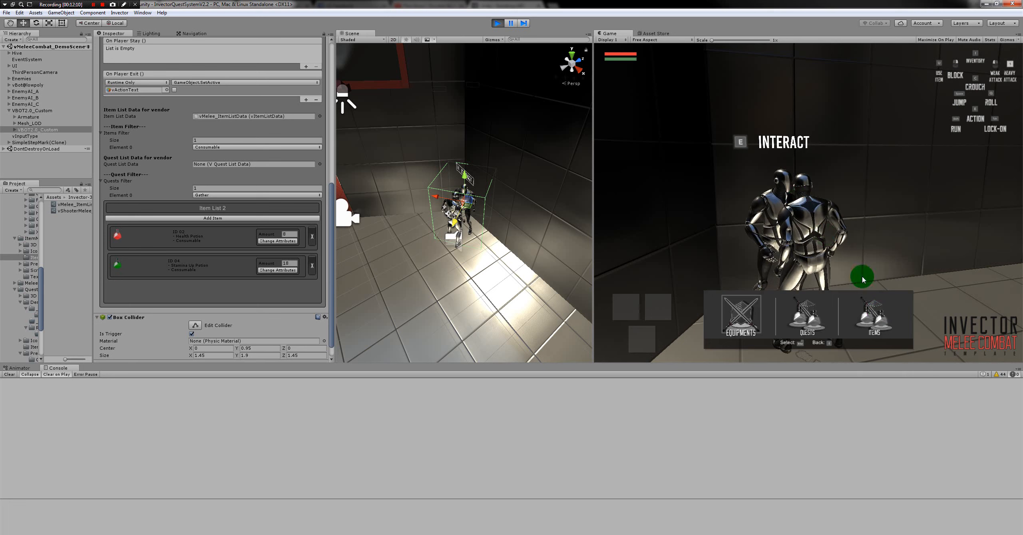
click(882, 313)
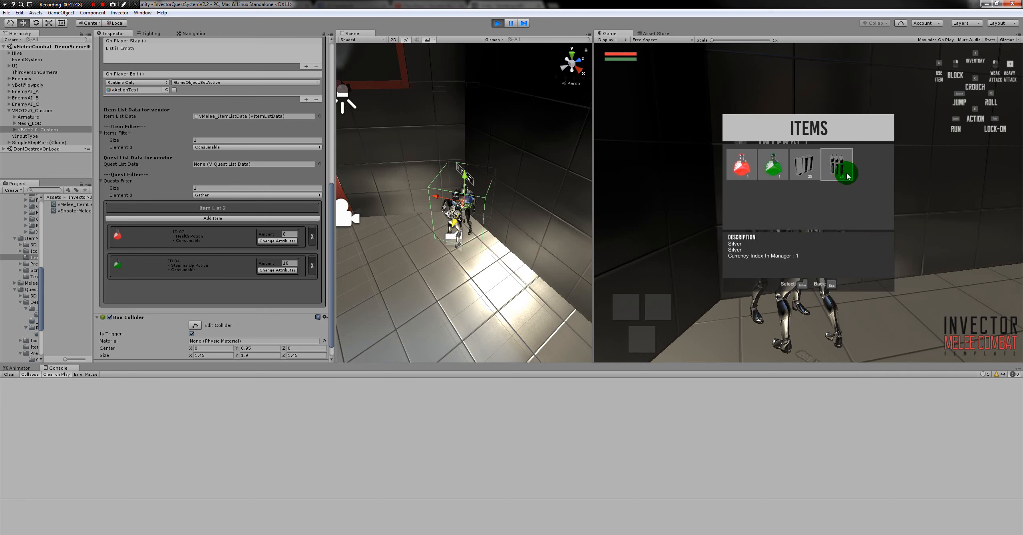
key(Escape)
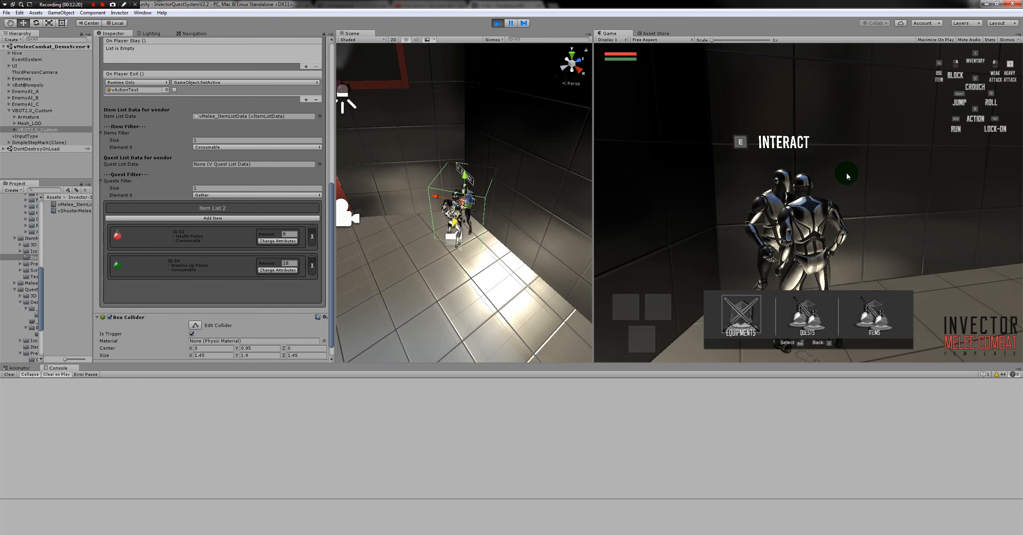
key(Escape)
key(shift+w)
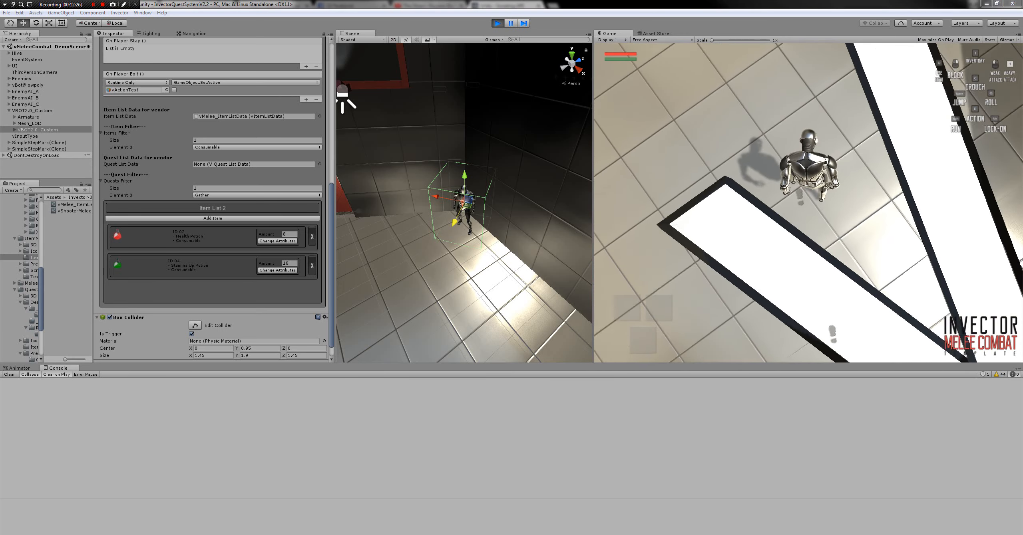
Switch to the Notepad outline and review its entries around item 05, Setting up spawners.
mouse_move(365, 526)
click(302, 522)
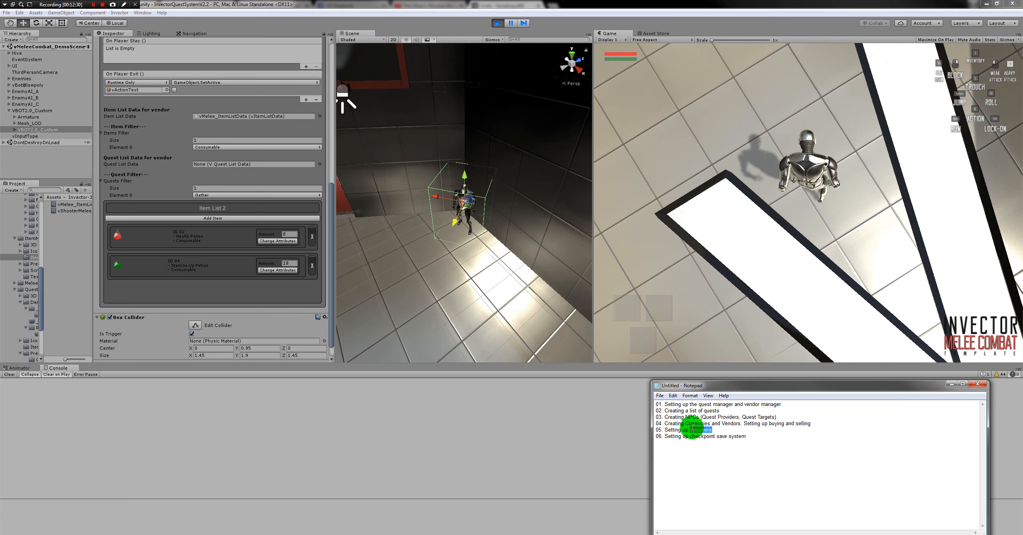
click(748, 433)
drag(694, 426, 819, 430)
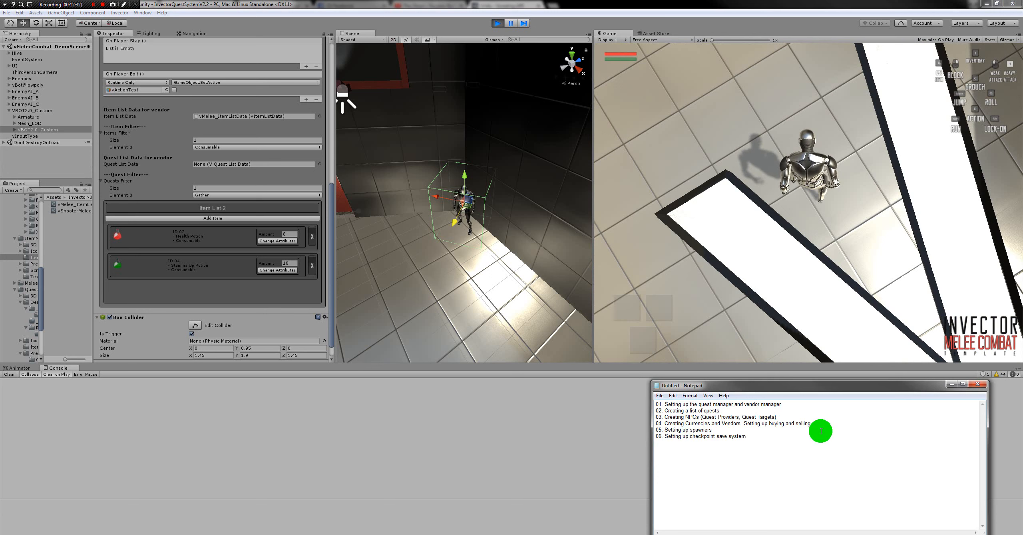